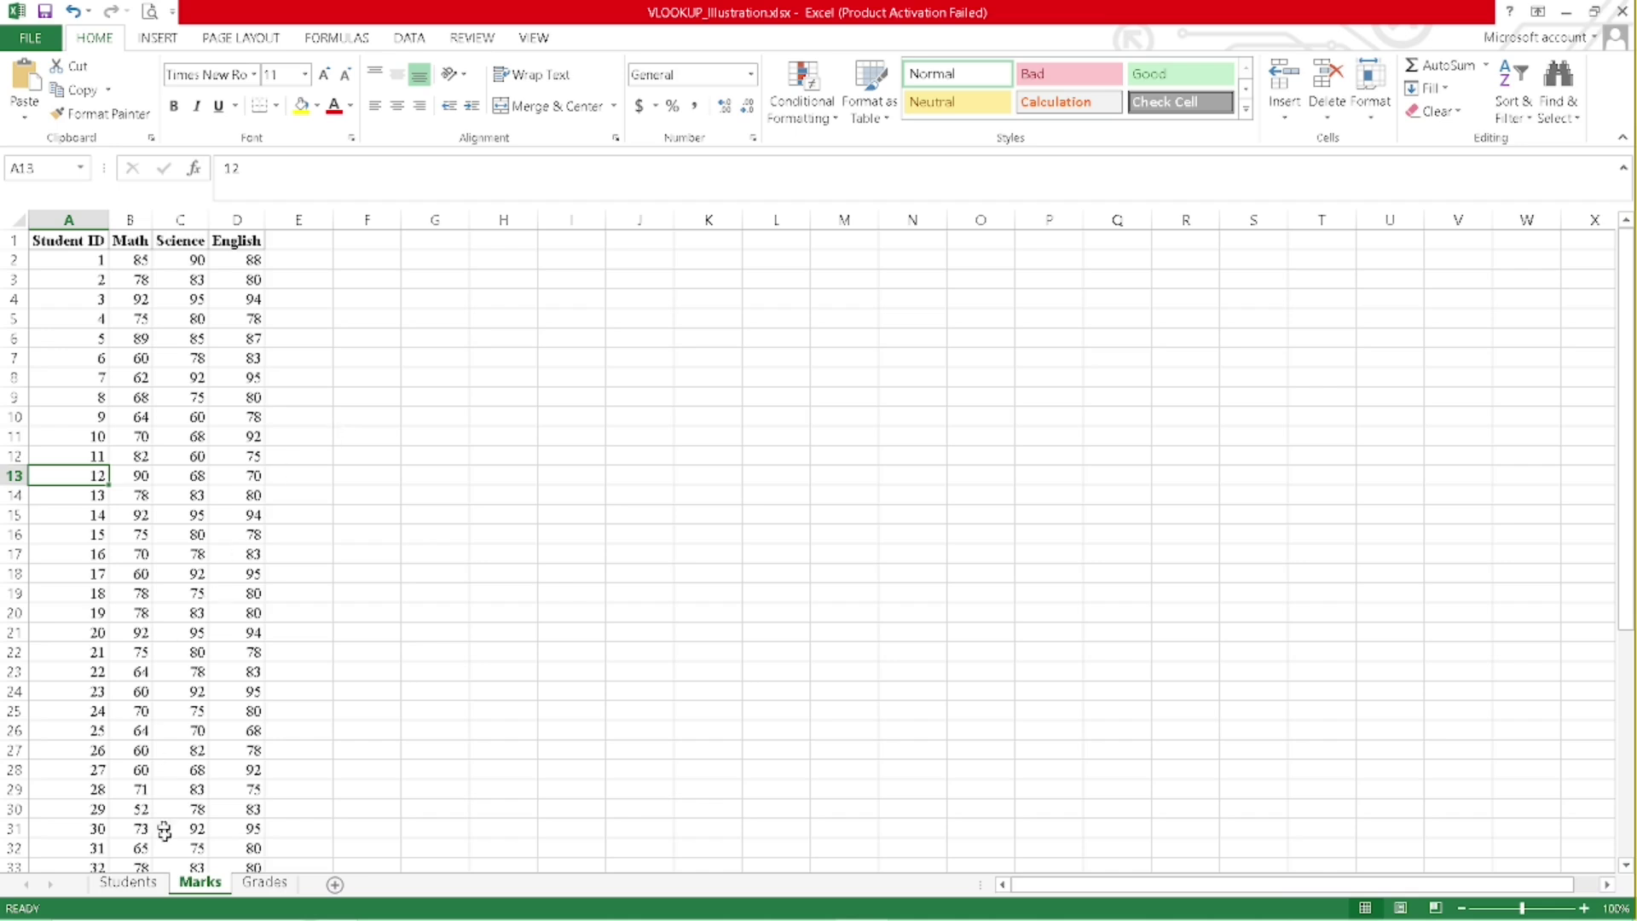
Examine the Class column on the Students sheet and the student IDs and subject marks on the Marks sheet
left_click(128, 882)
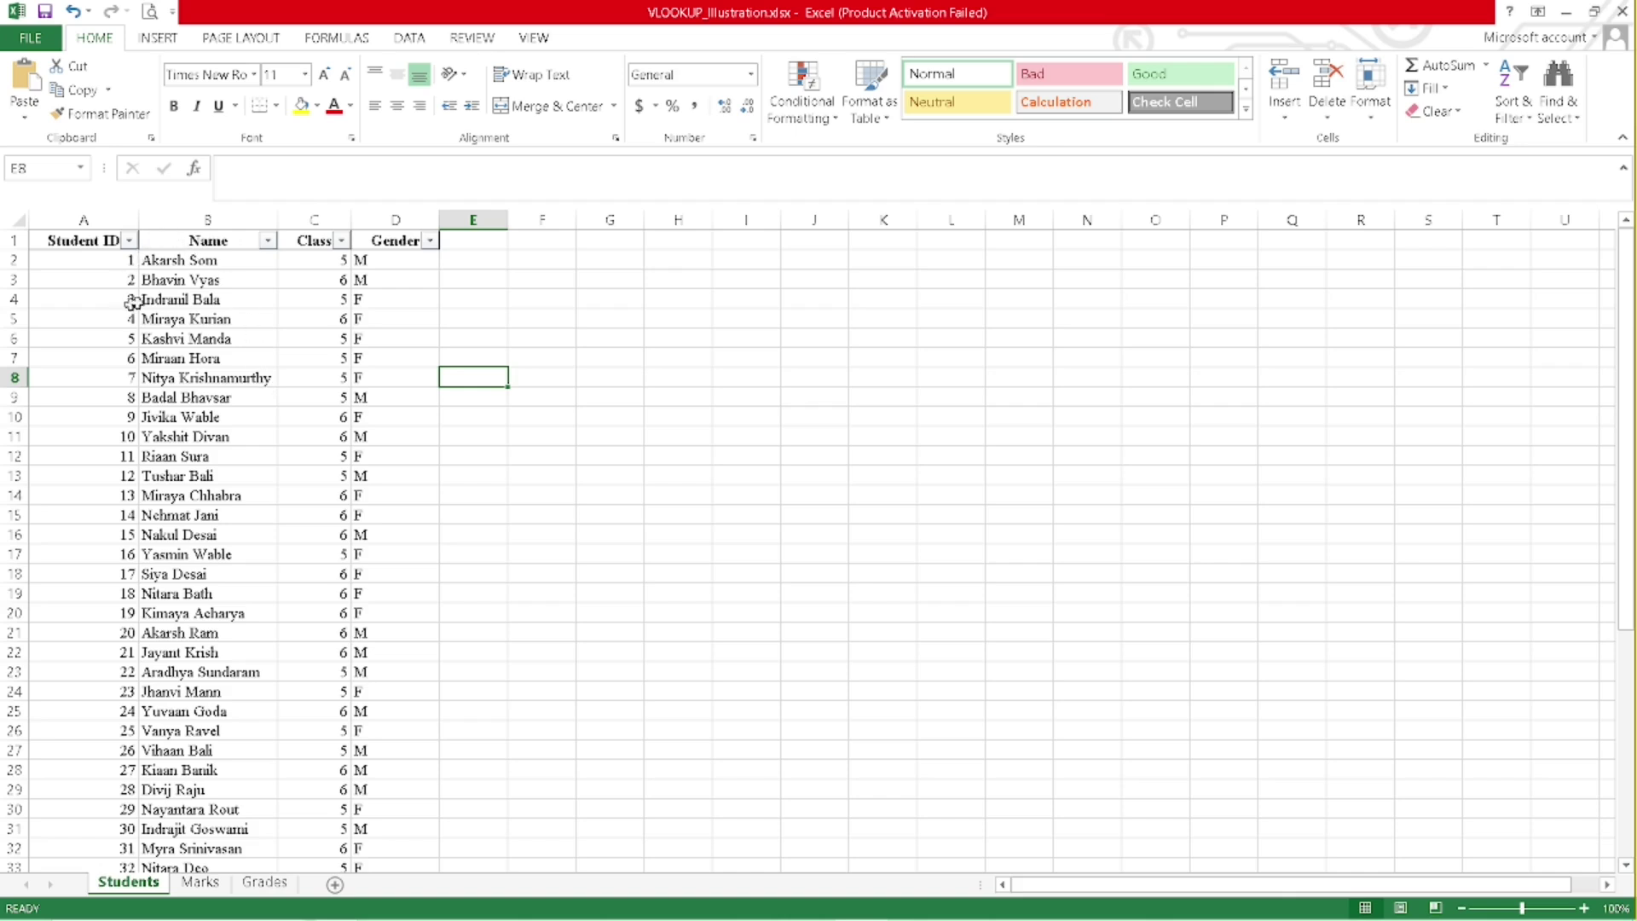
left_click_drag(317, 259, 316, 477)
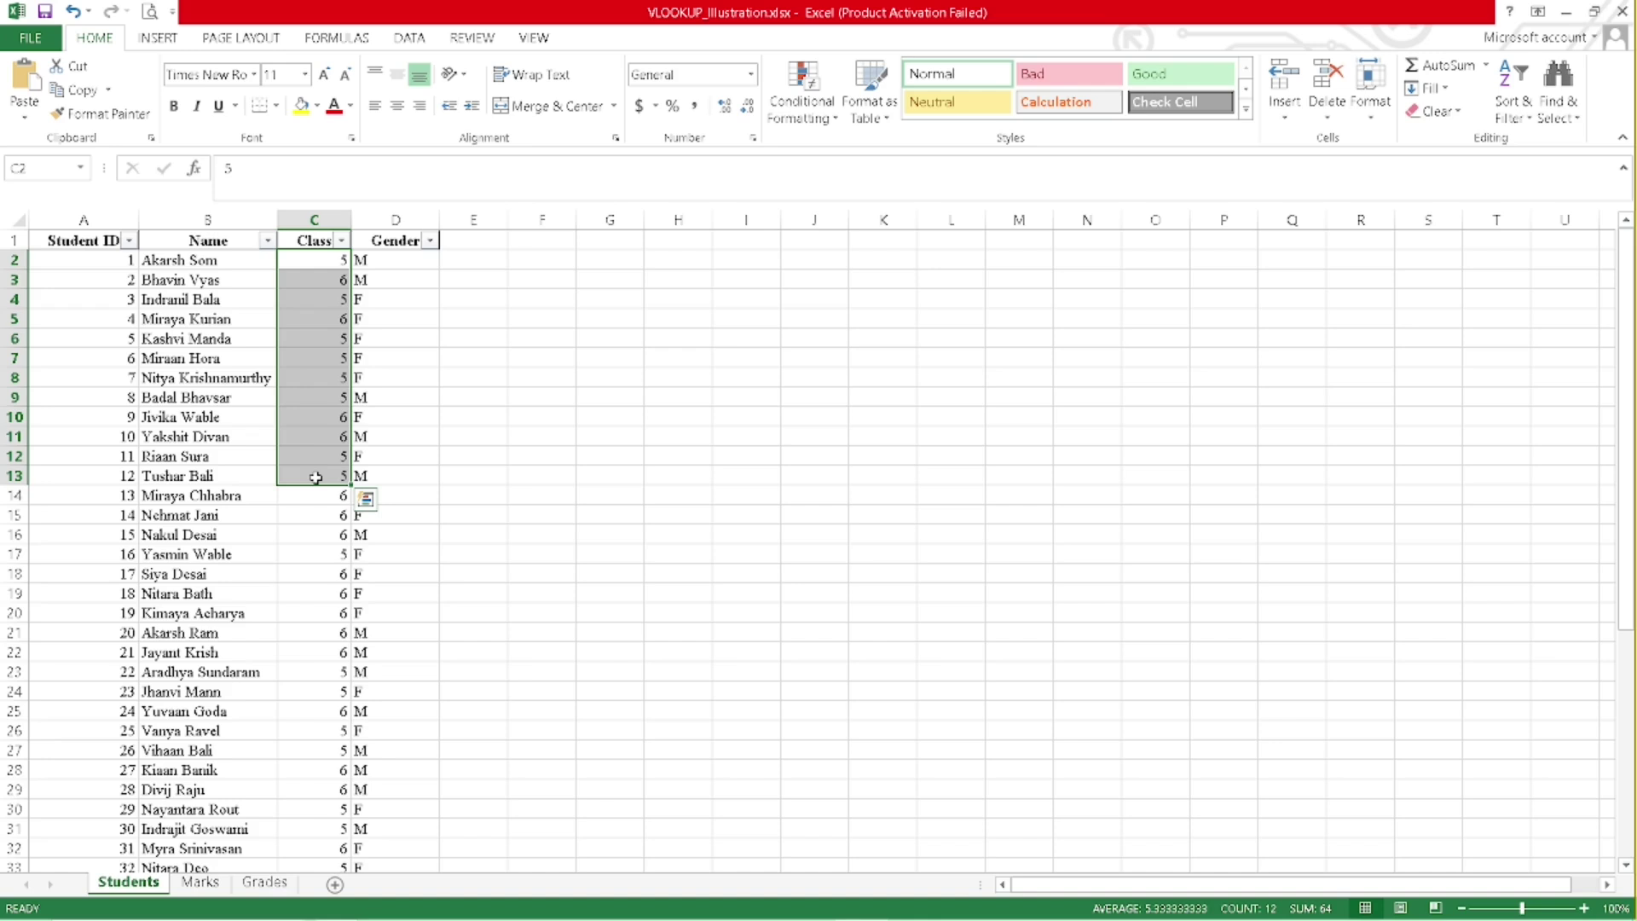
scroll(316, 477, "down", 8)
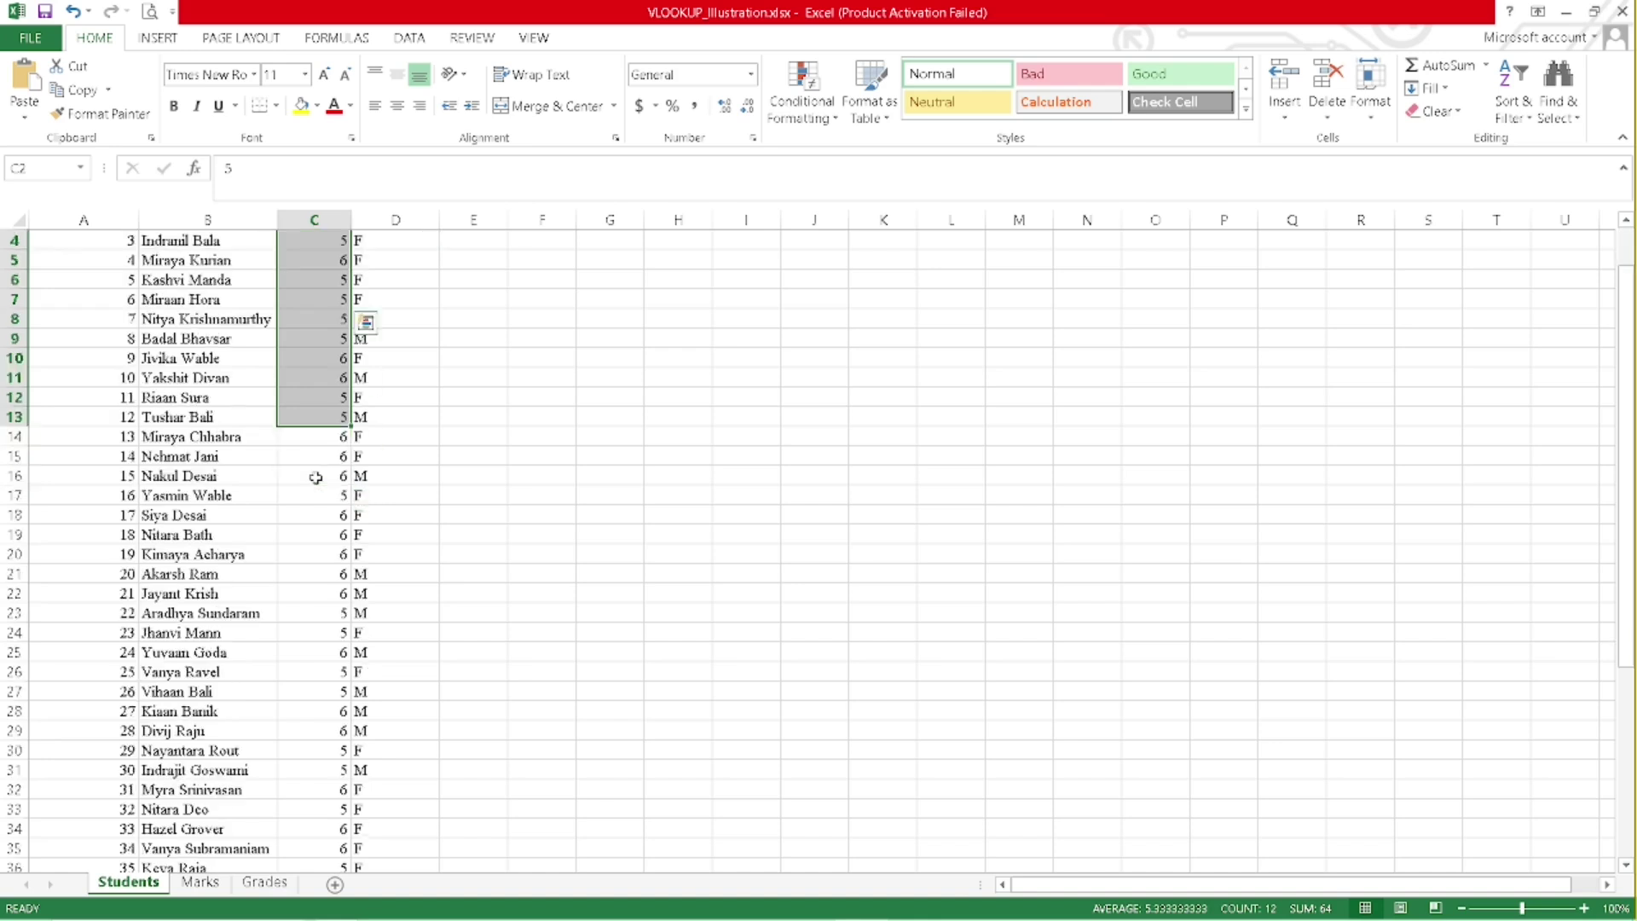
scroll(316, 477, "up", 8)
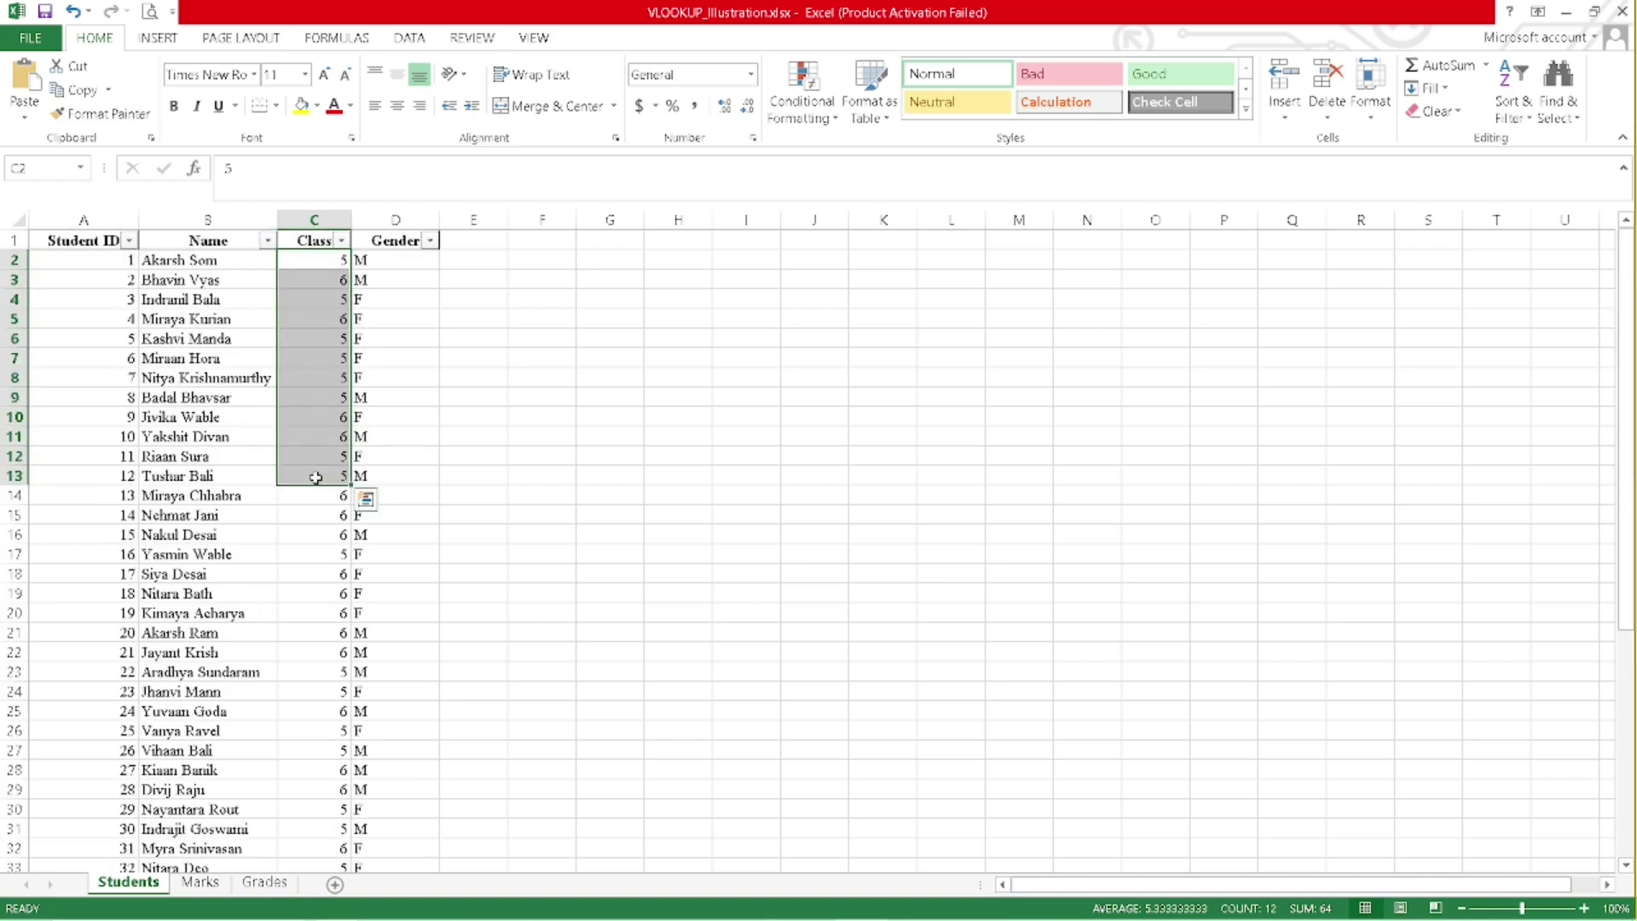
left_click(202, 885)
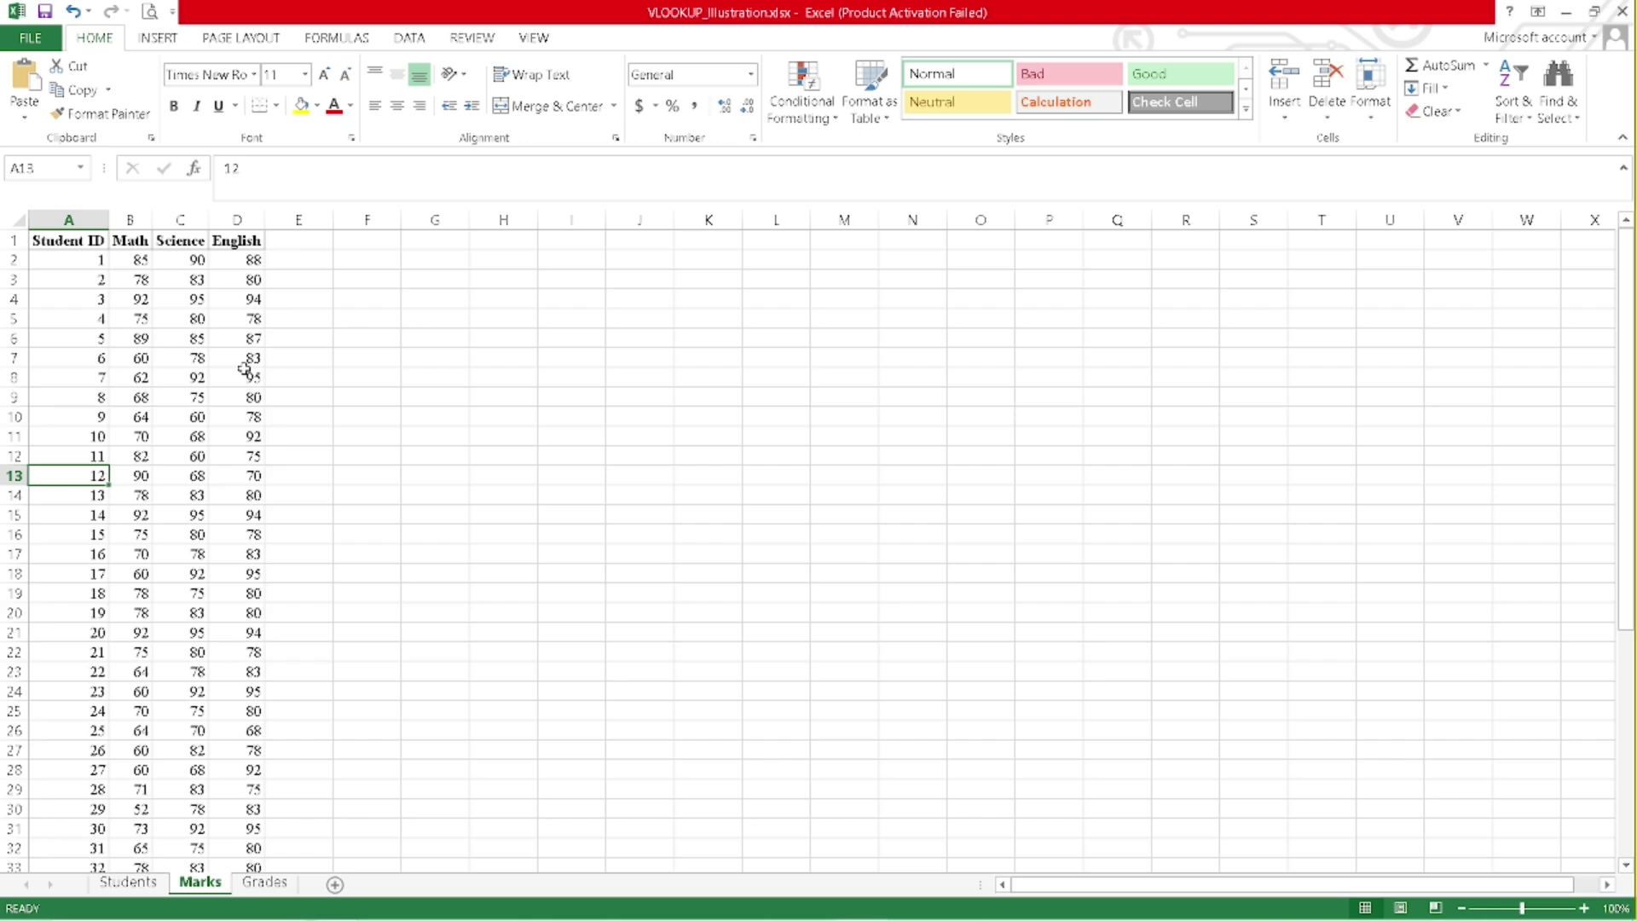
left_click_drag(78, 256, 77, 467)
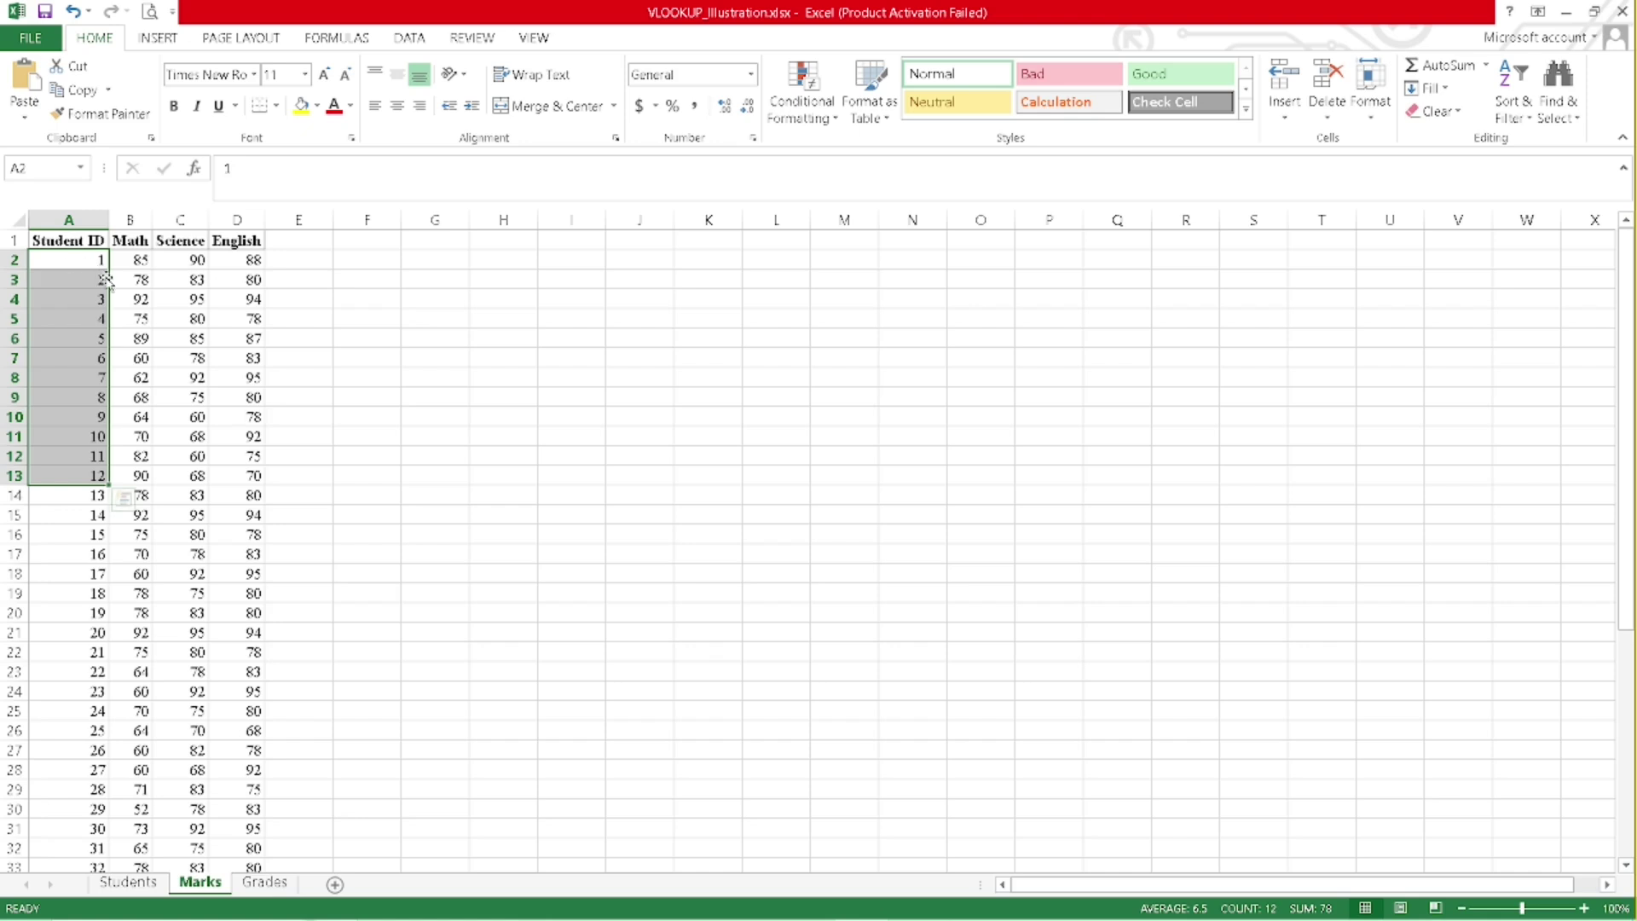
left_click(139, 259)
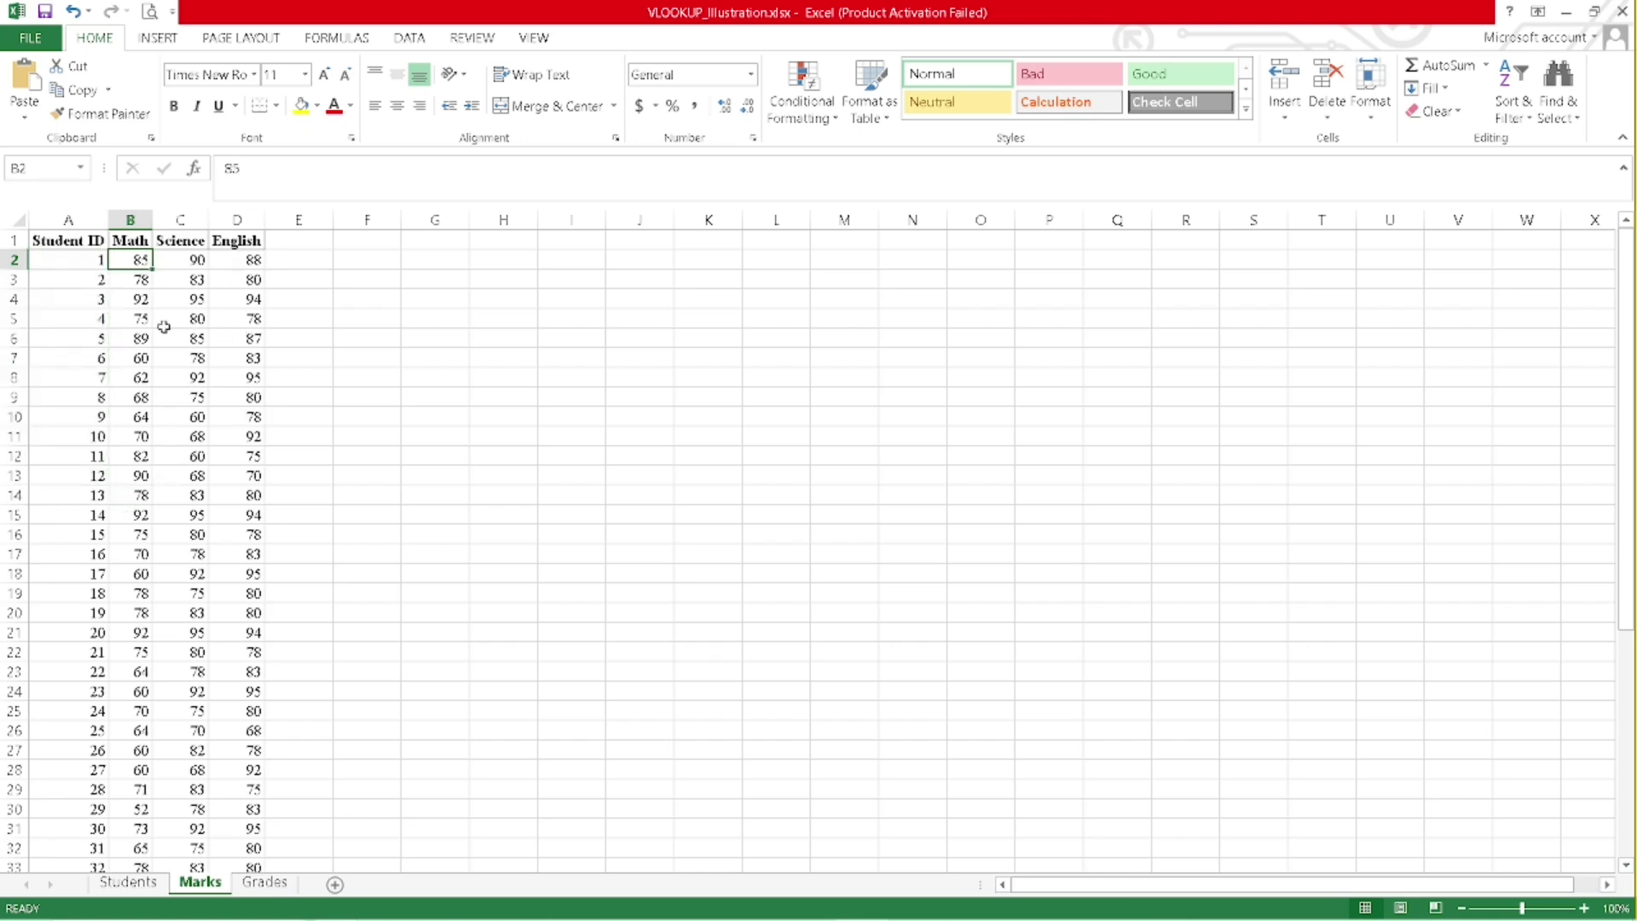
scroll(195, 375, "down", 4)
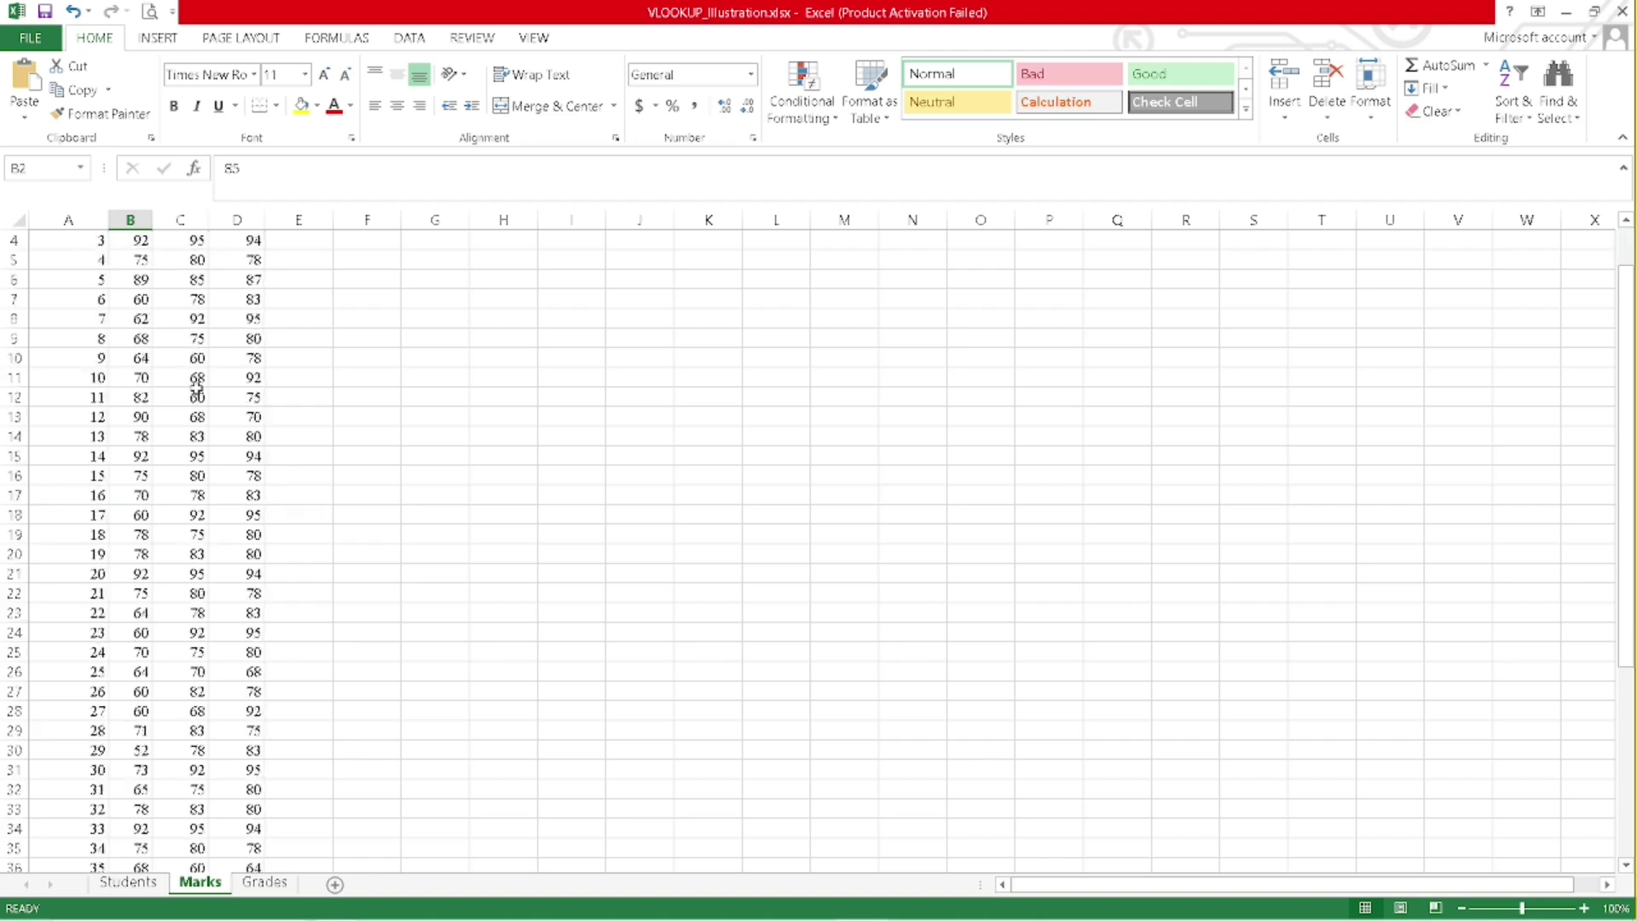
scroll(197, 389, "up", 4)
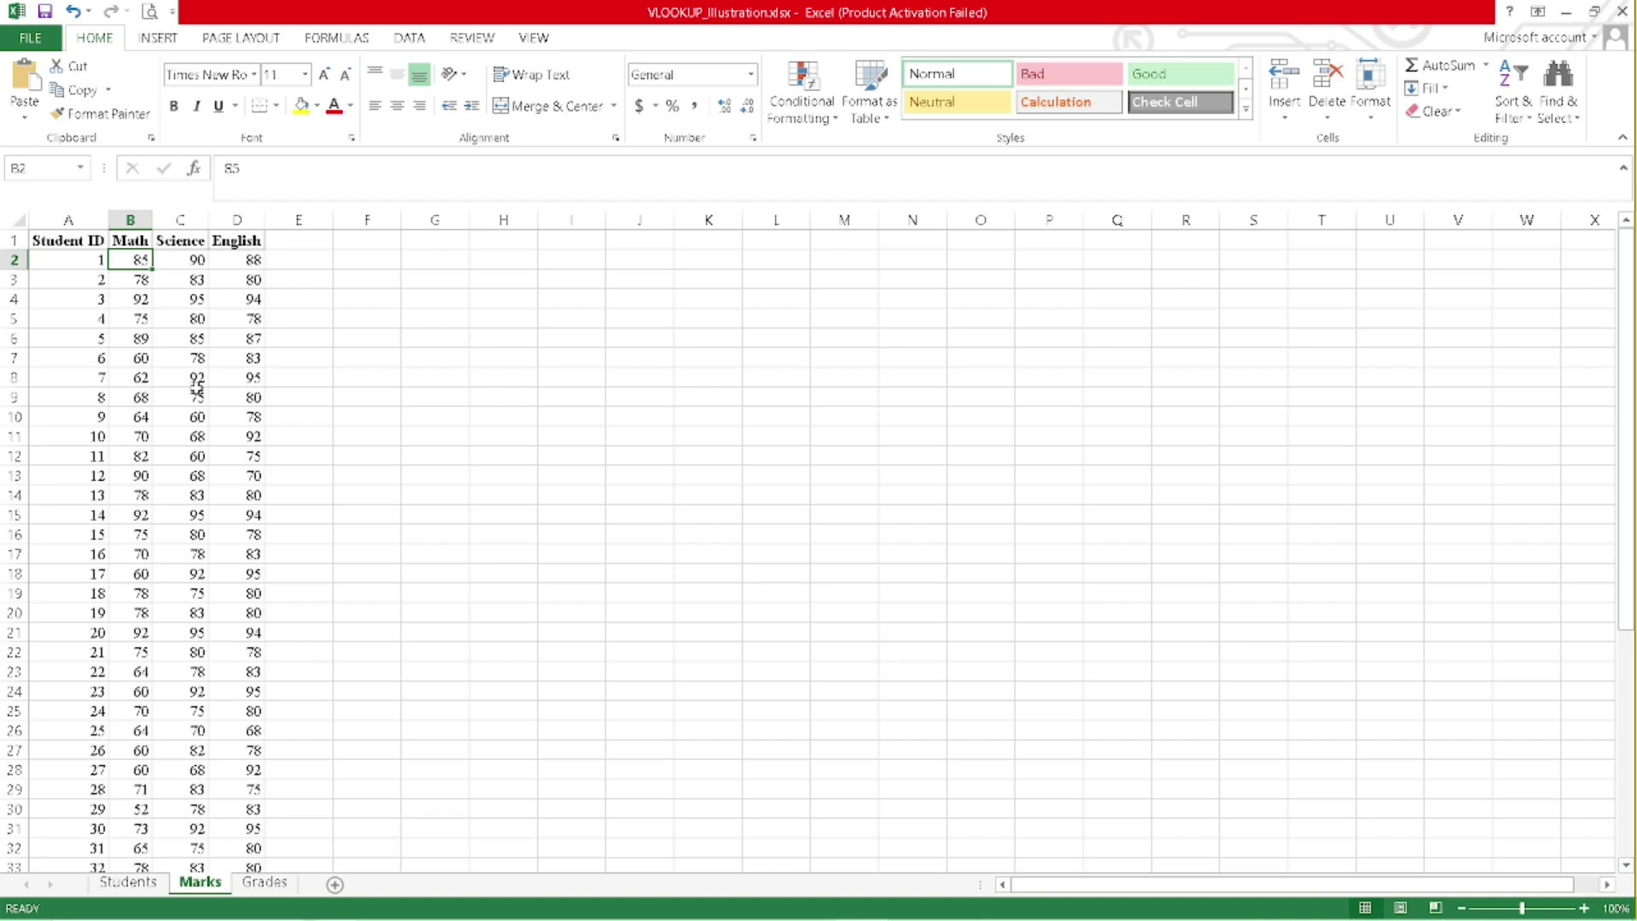
Find student ID 21 on the Students sheet and locate the matching row of marks on the Marks sheet
left_click(127, 881)
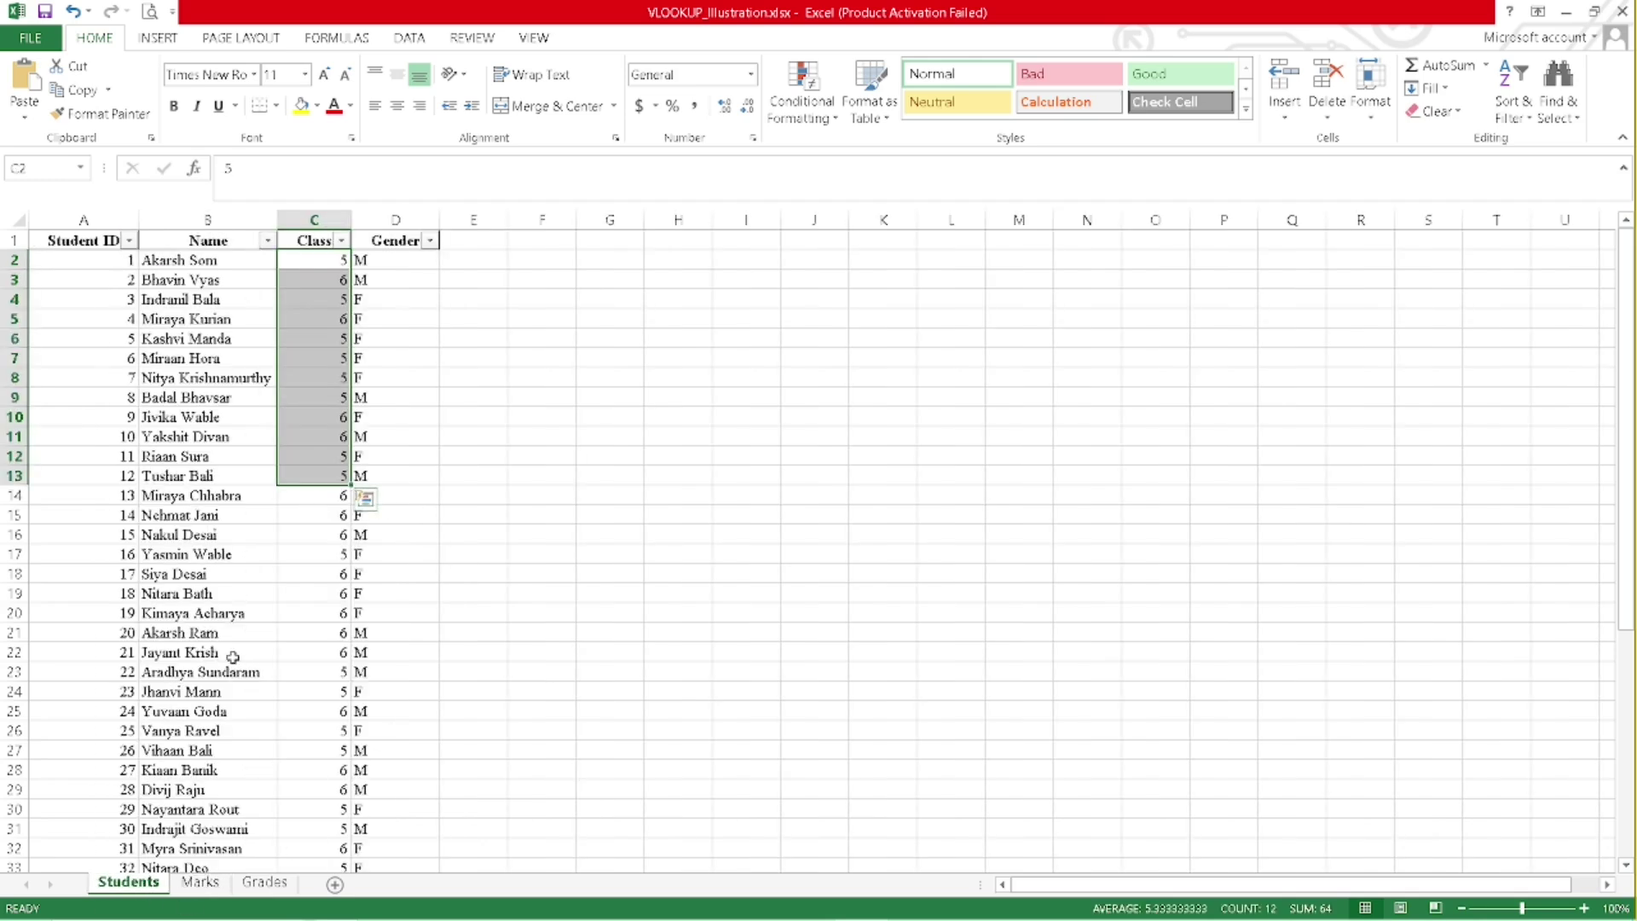
left_click(225, 654)
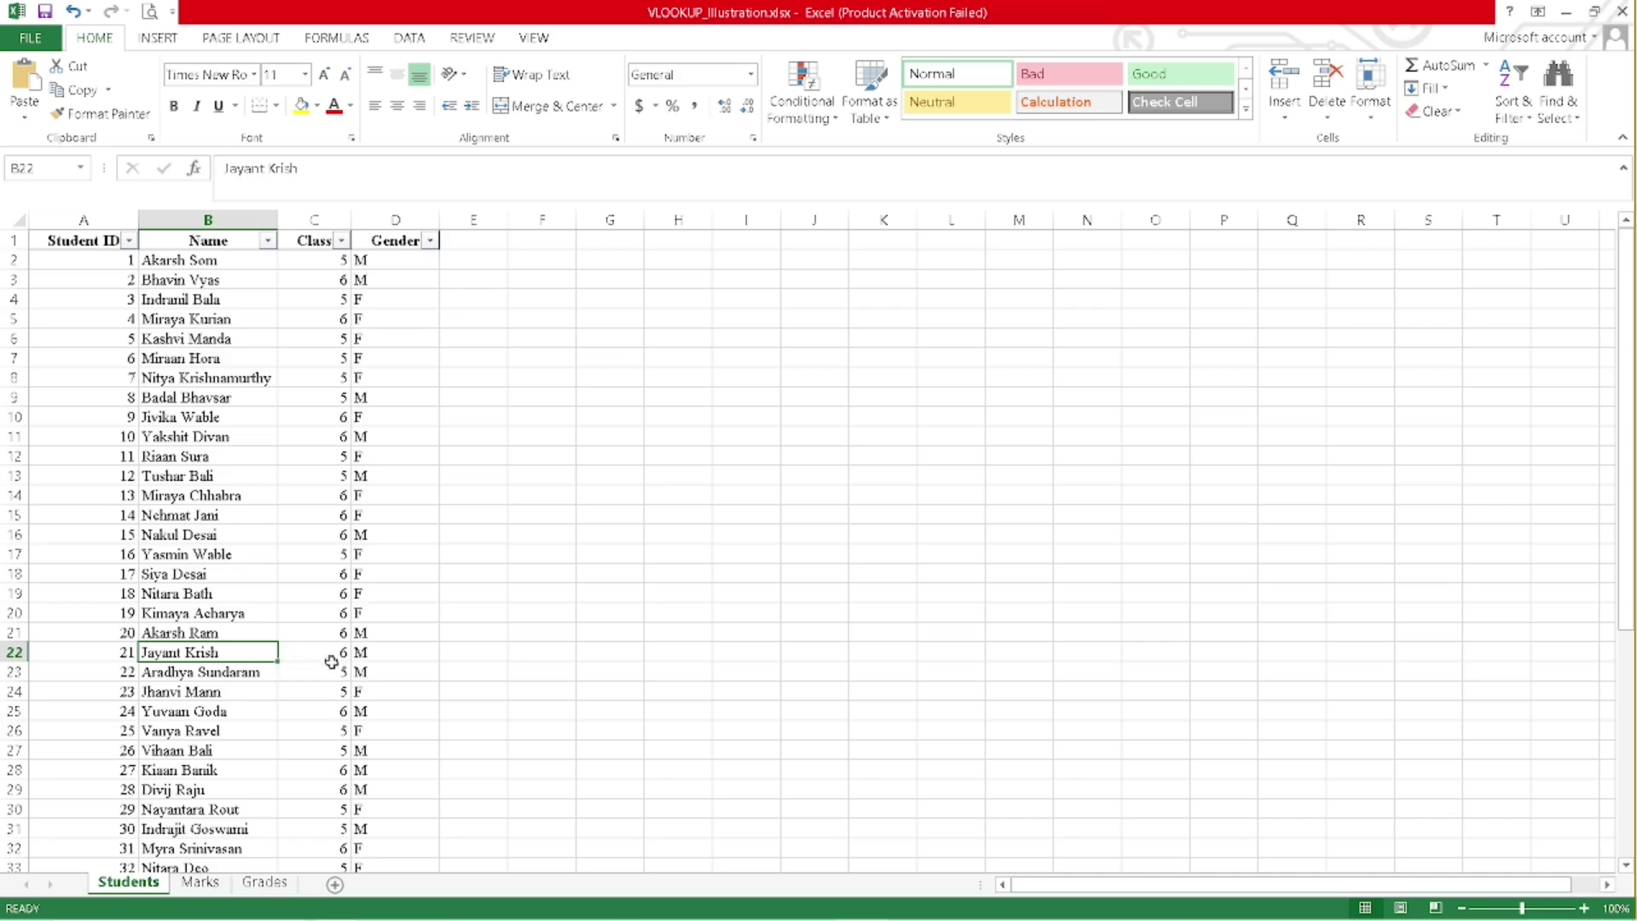
left_click(126, 655)
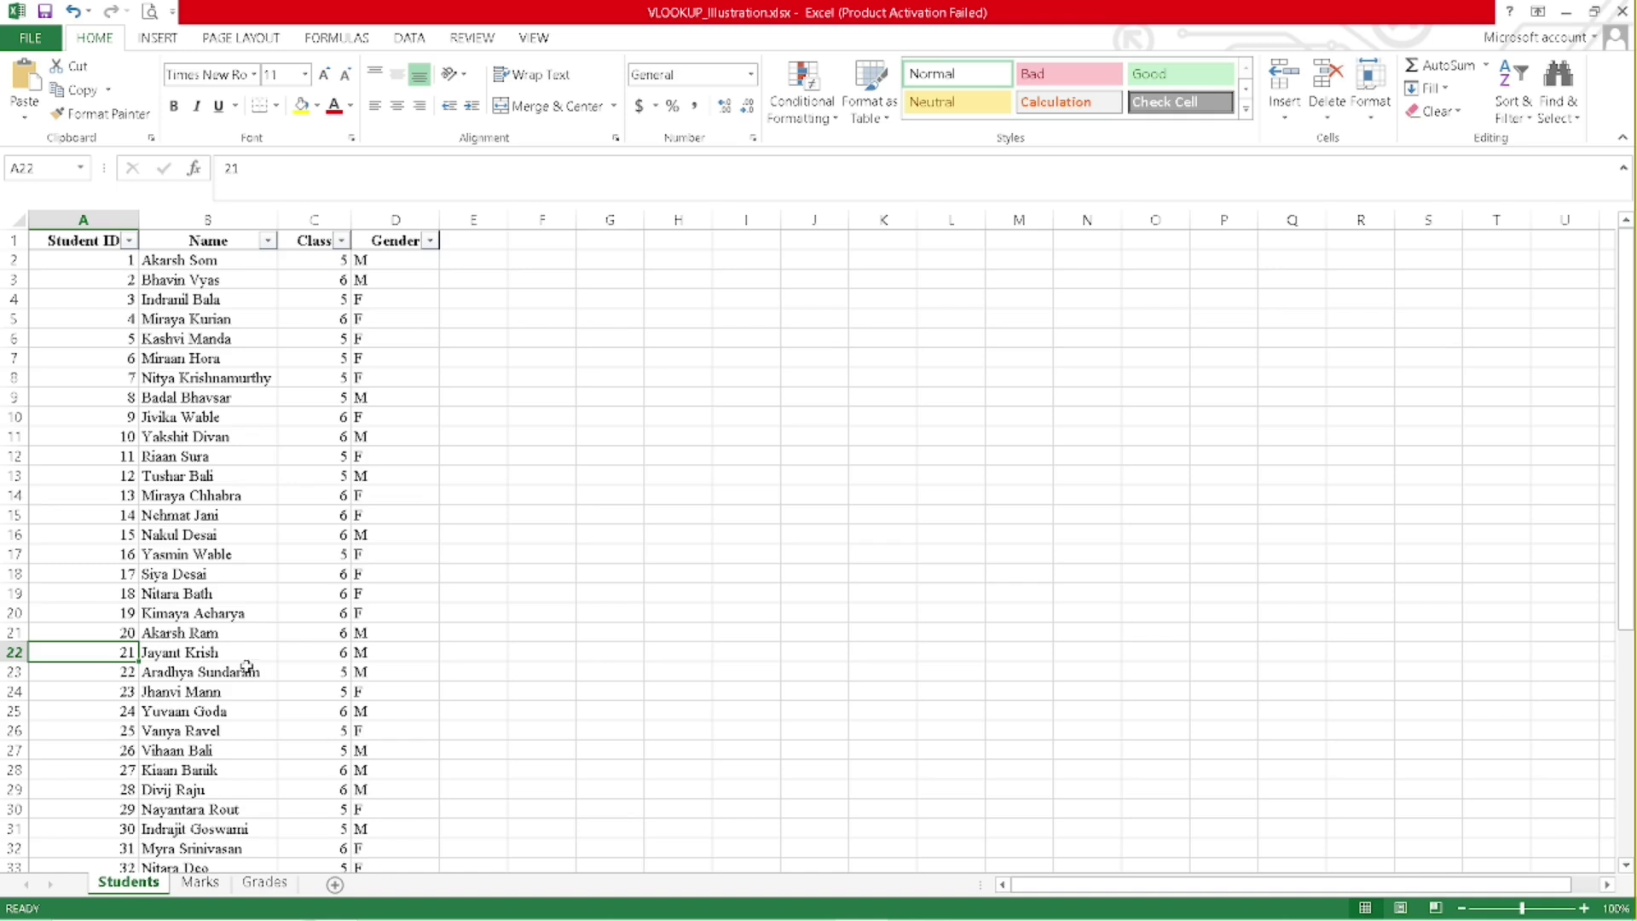
left_click(199, 883)
left_click_drag(85, 651, 251, 651)
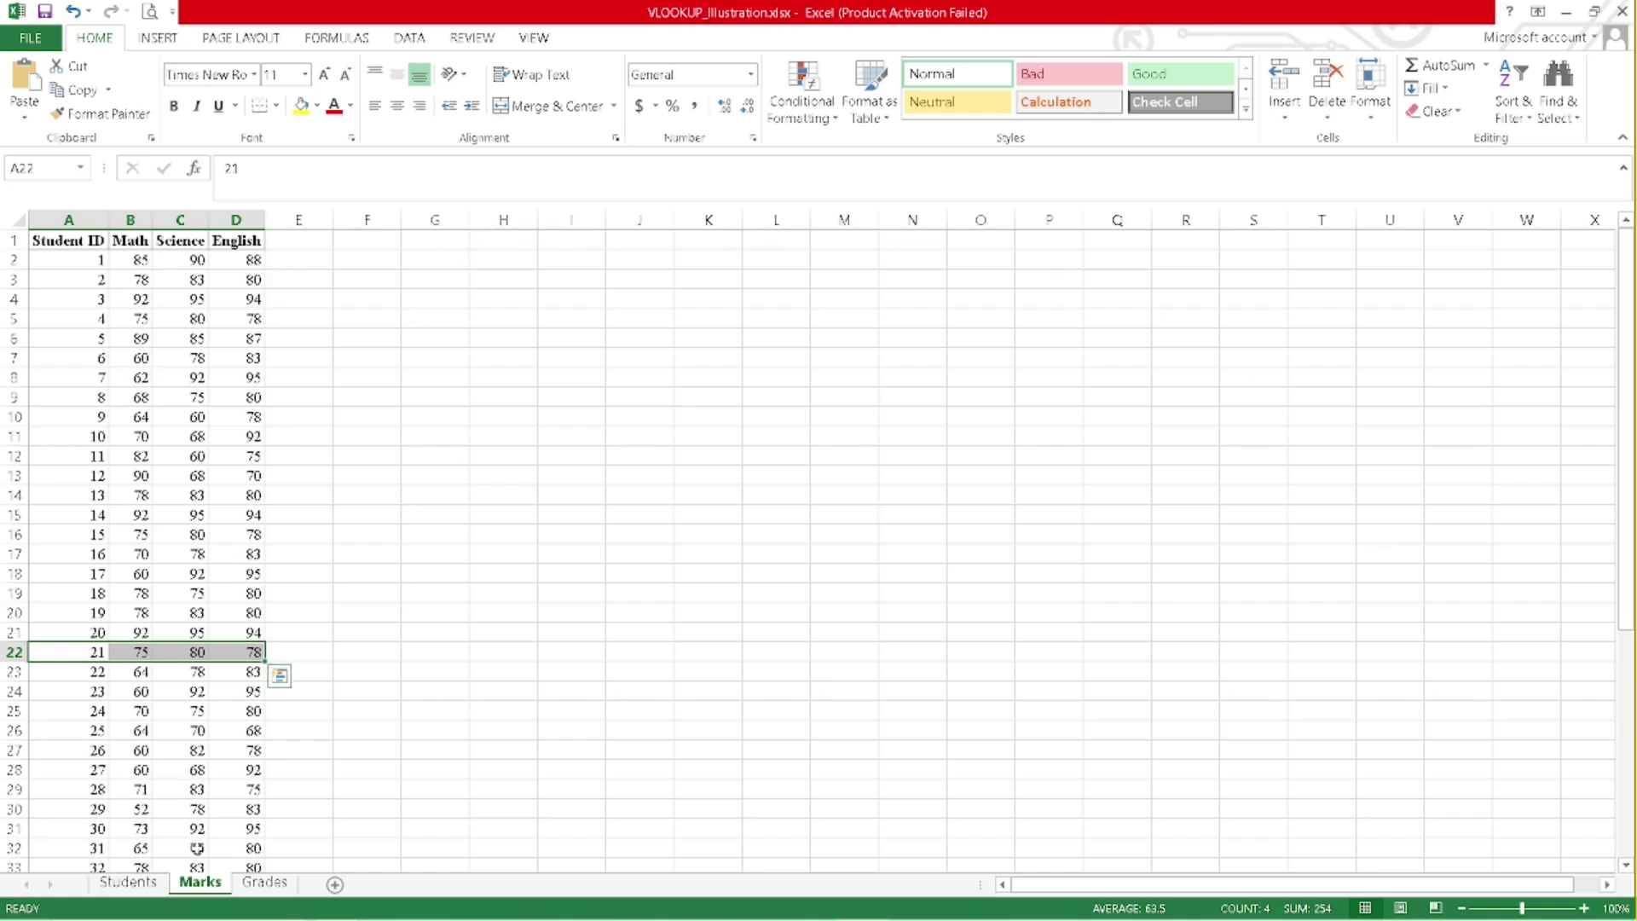
Start a VLOOKUP formula in cell E2 of the Students sheet with A2 as the lookup value
left_click(128, 882)
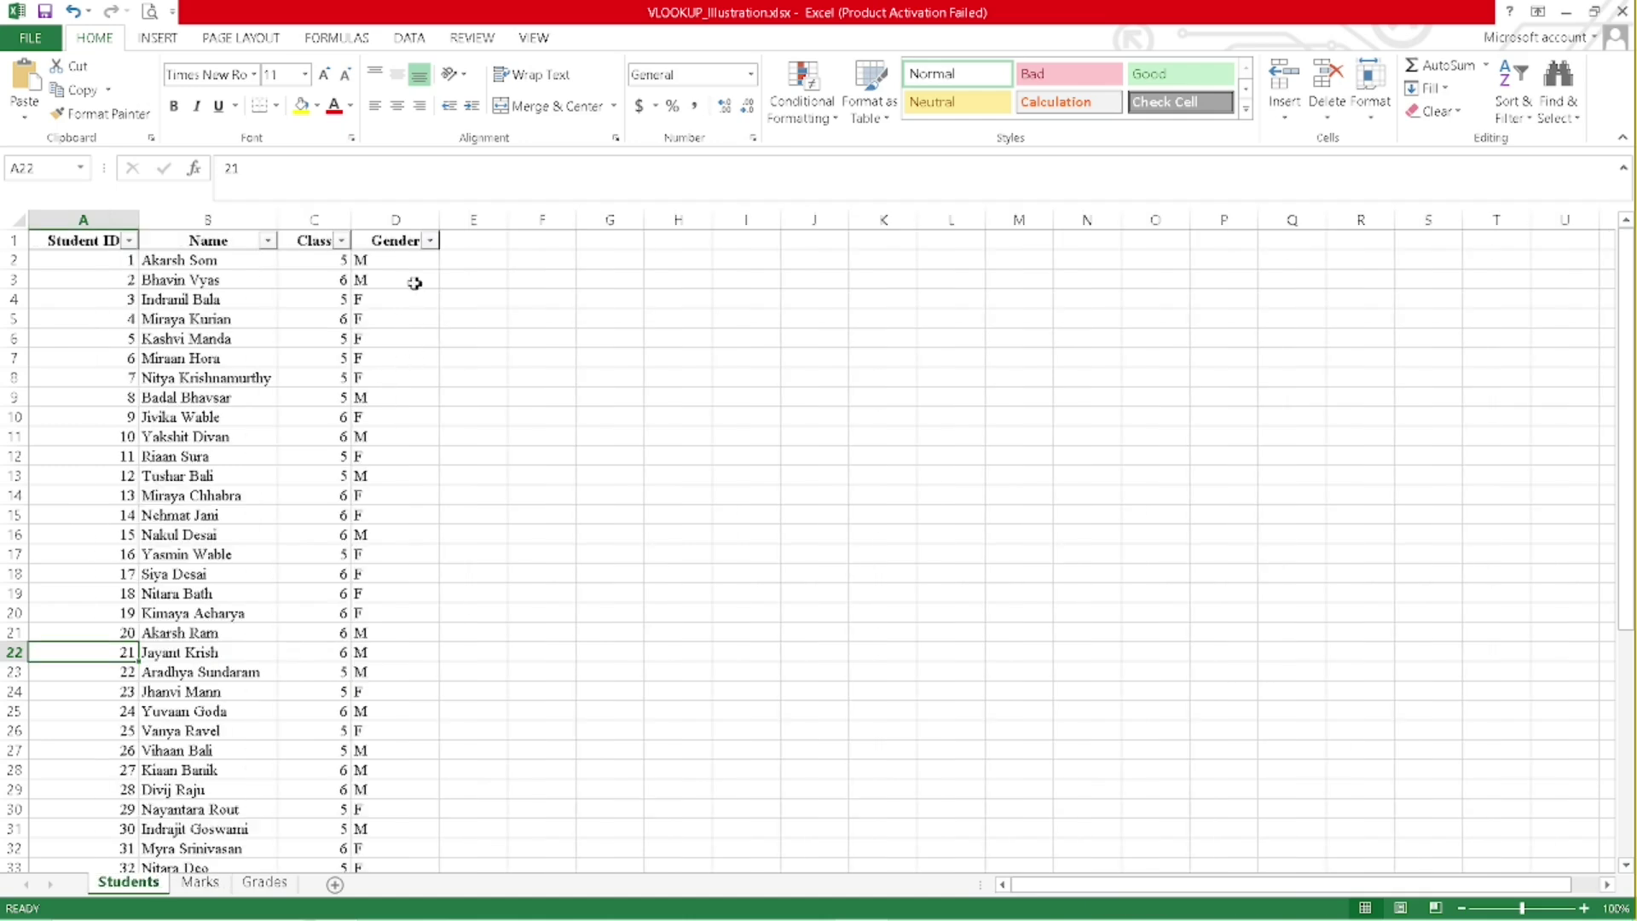
left_click(471, 262)
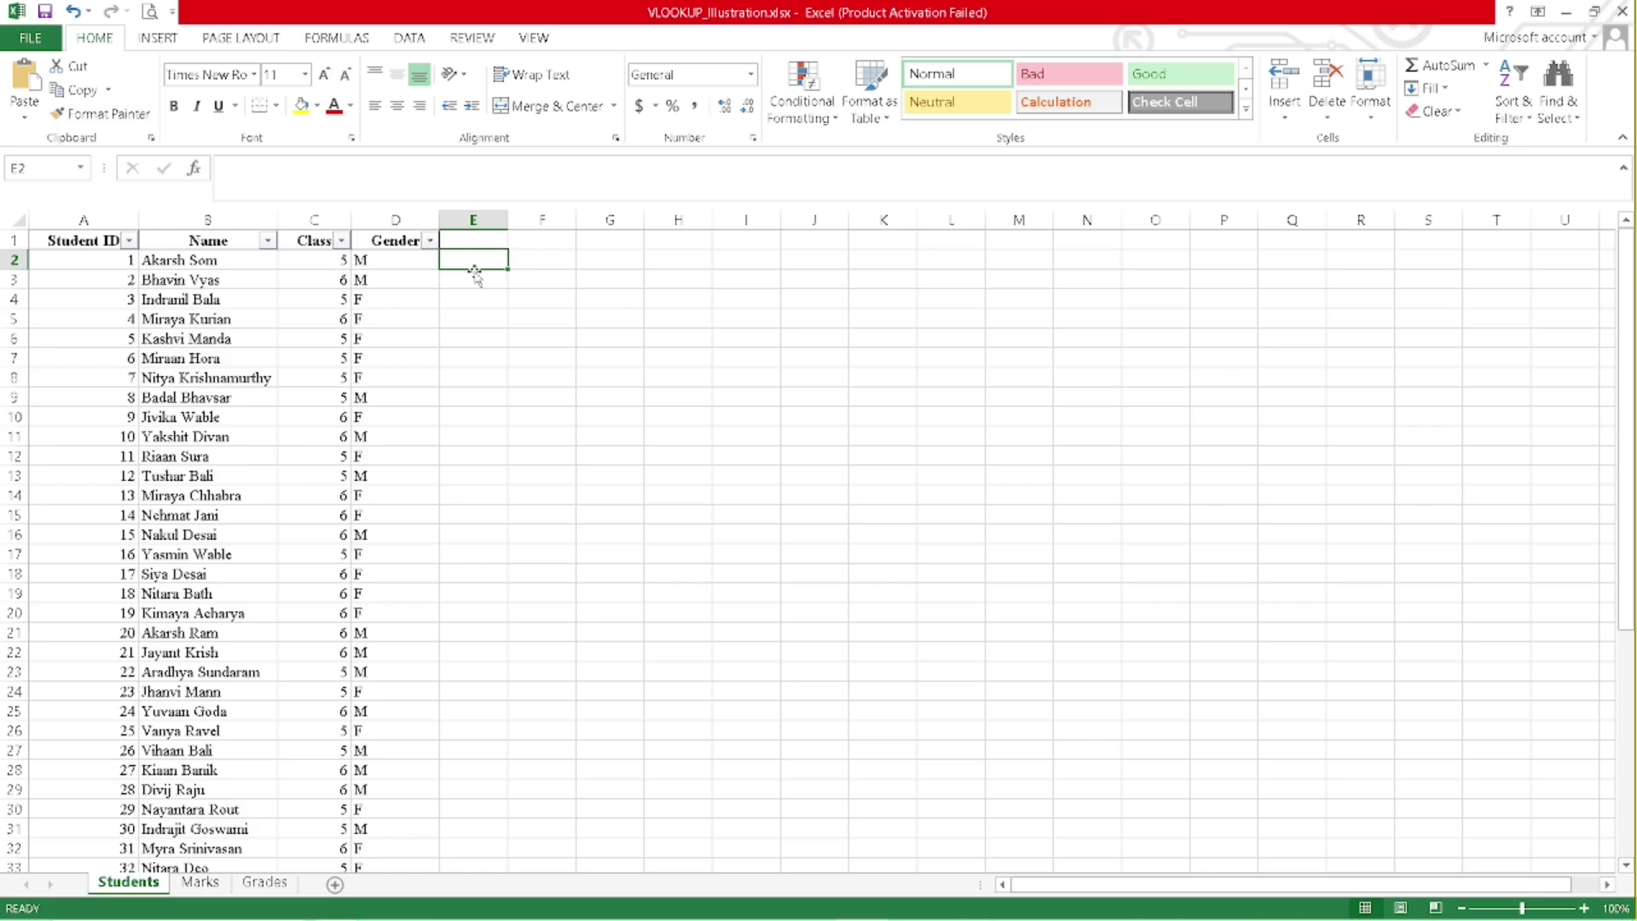
type("=")
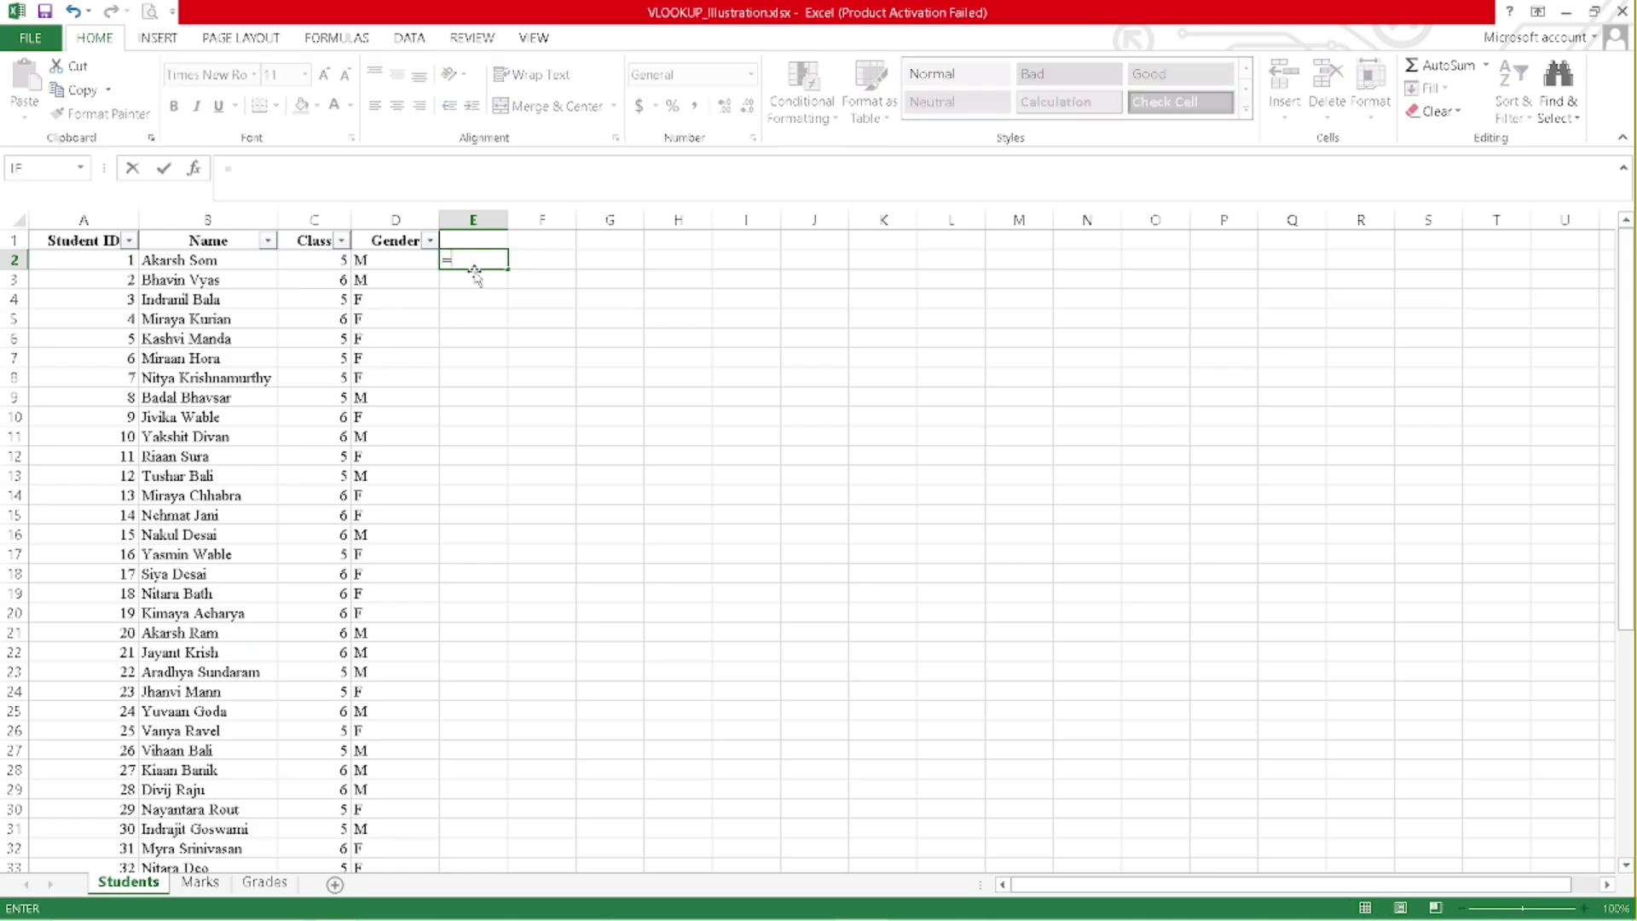
type("vl")
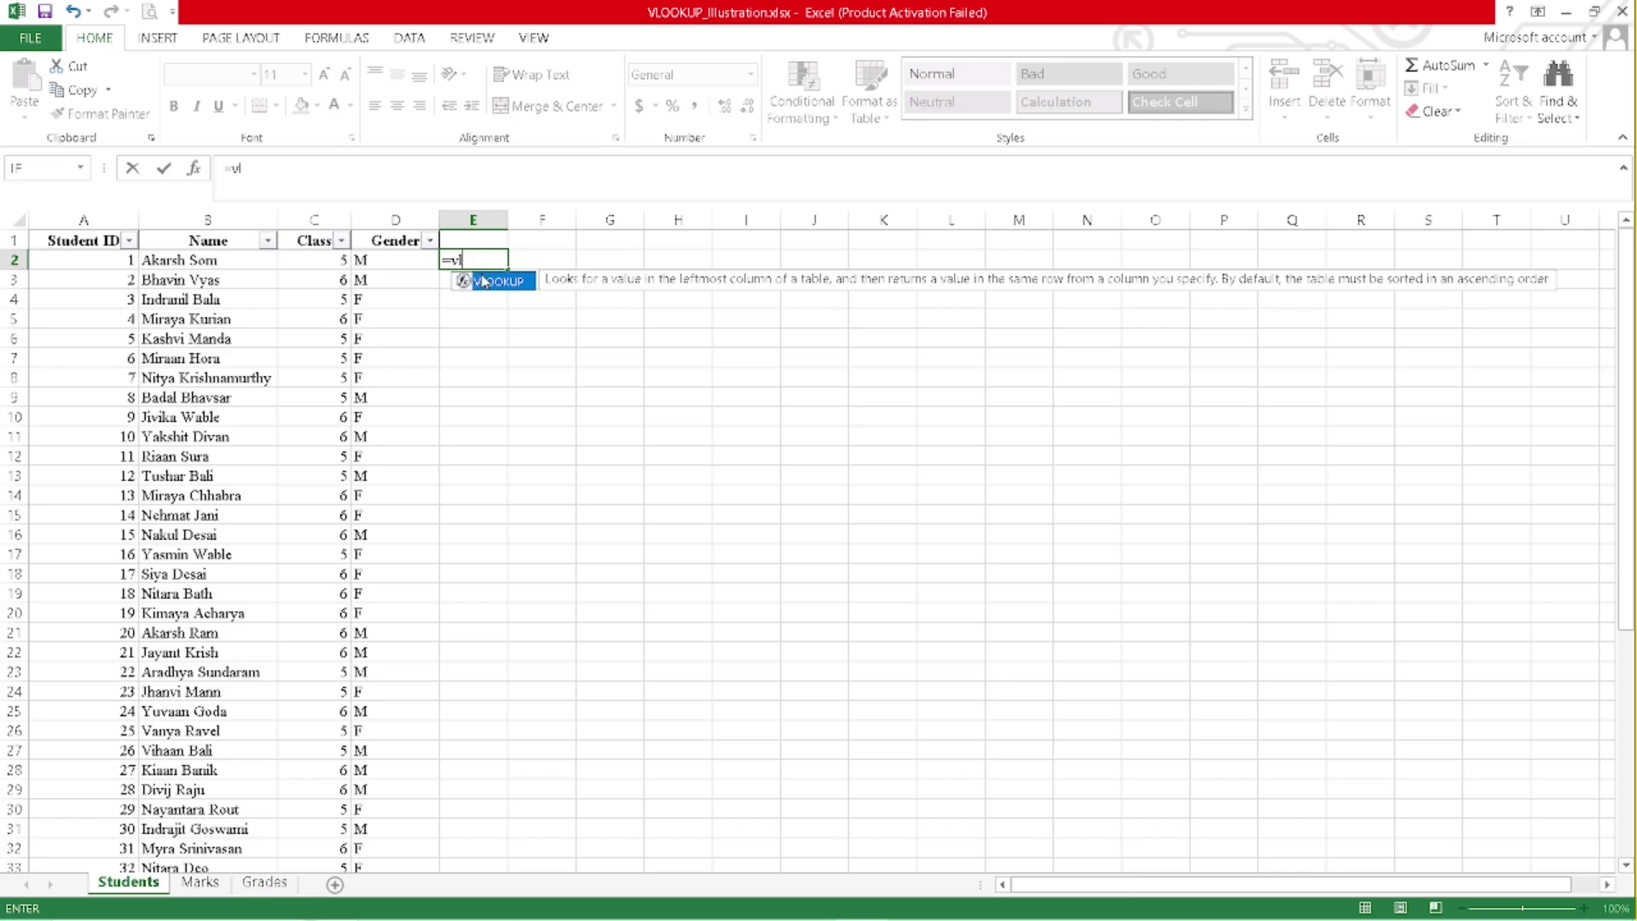
double_click(484, 283)
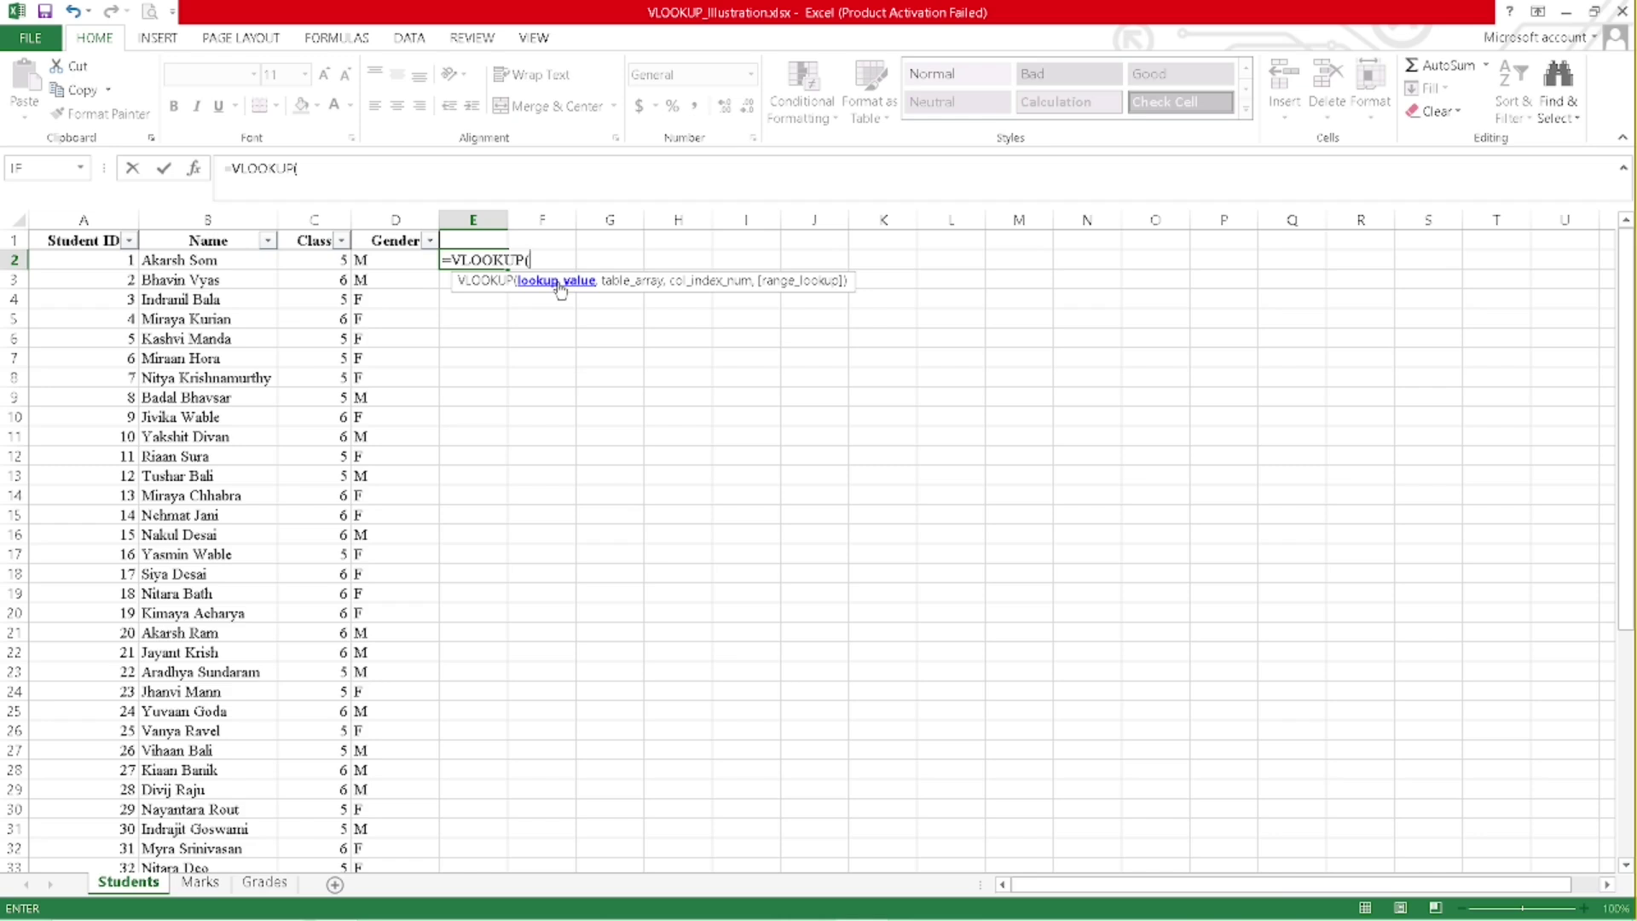
left_click(105, 260)
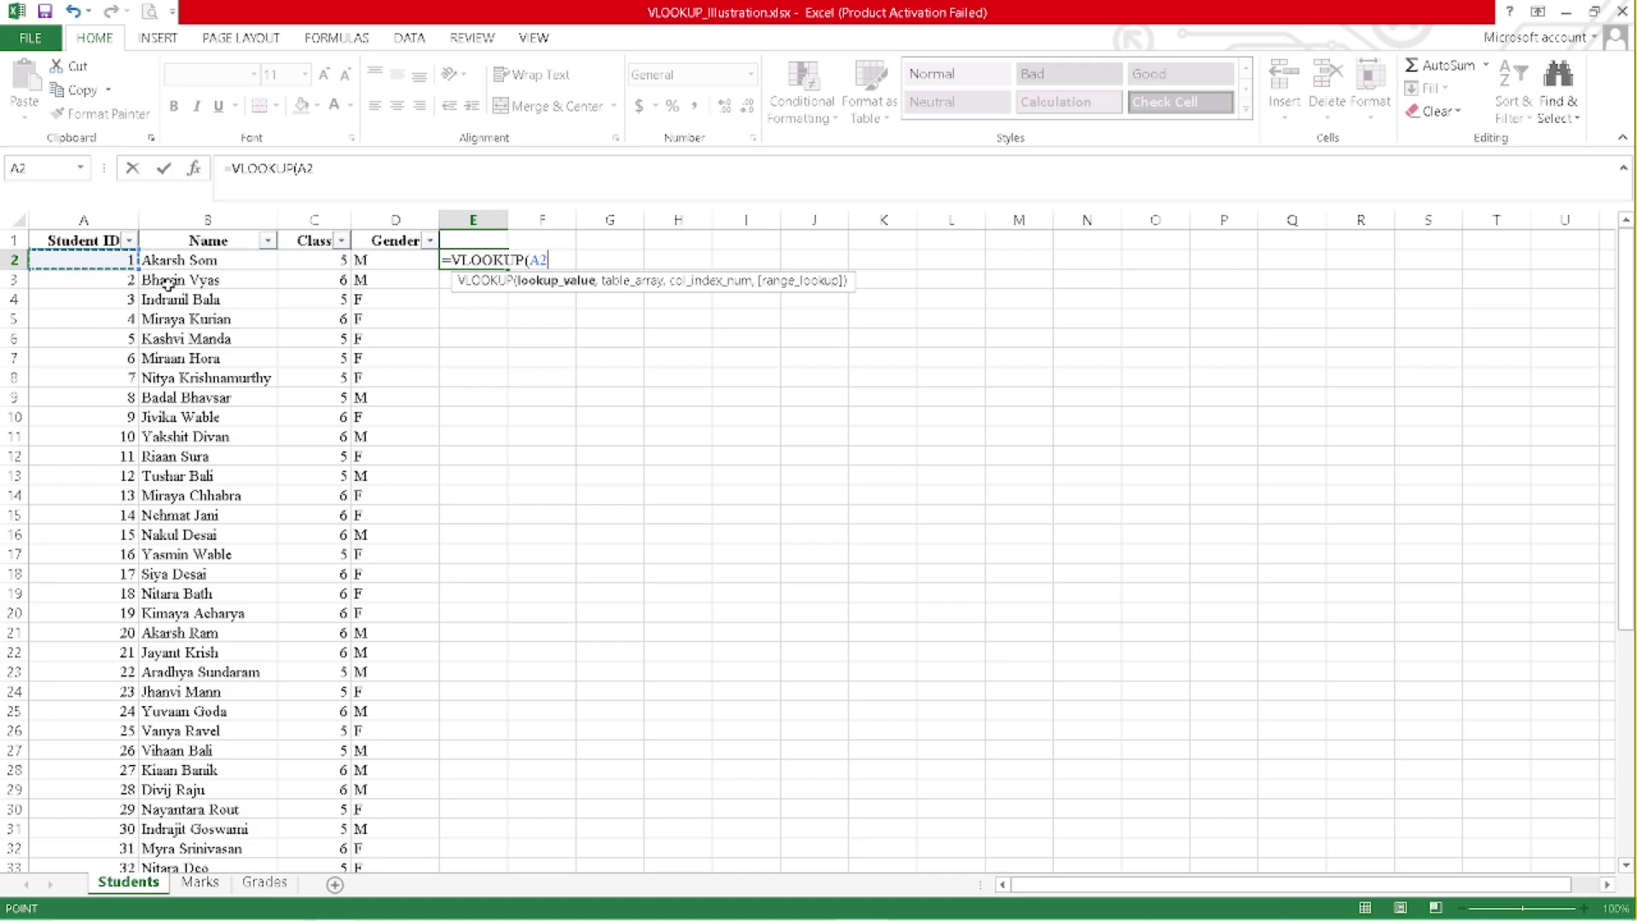
type(",")
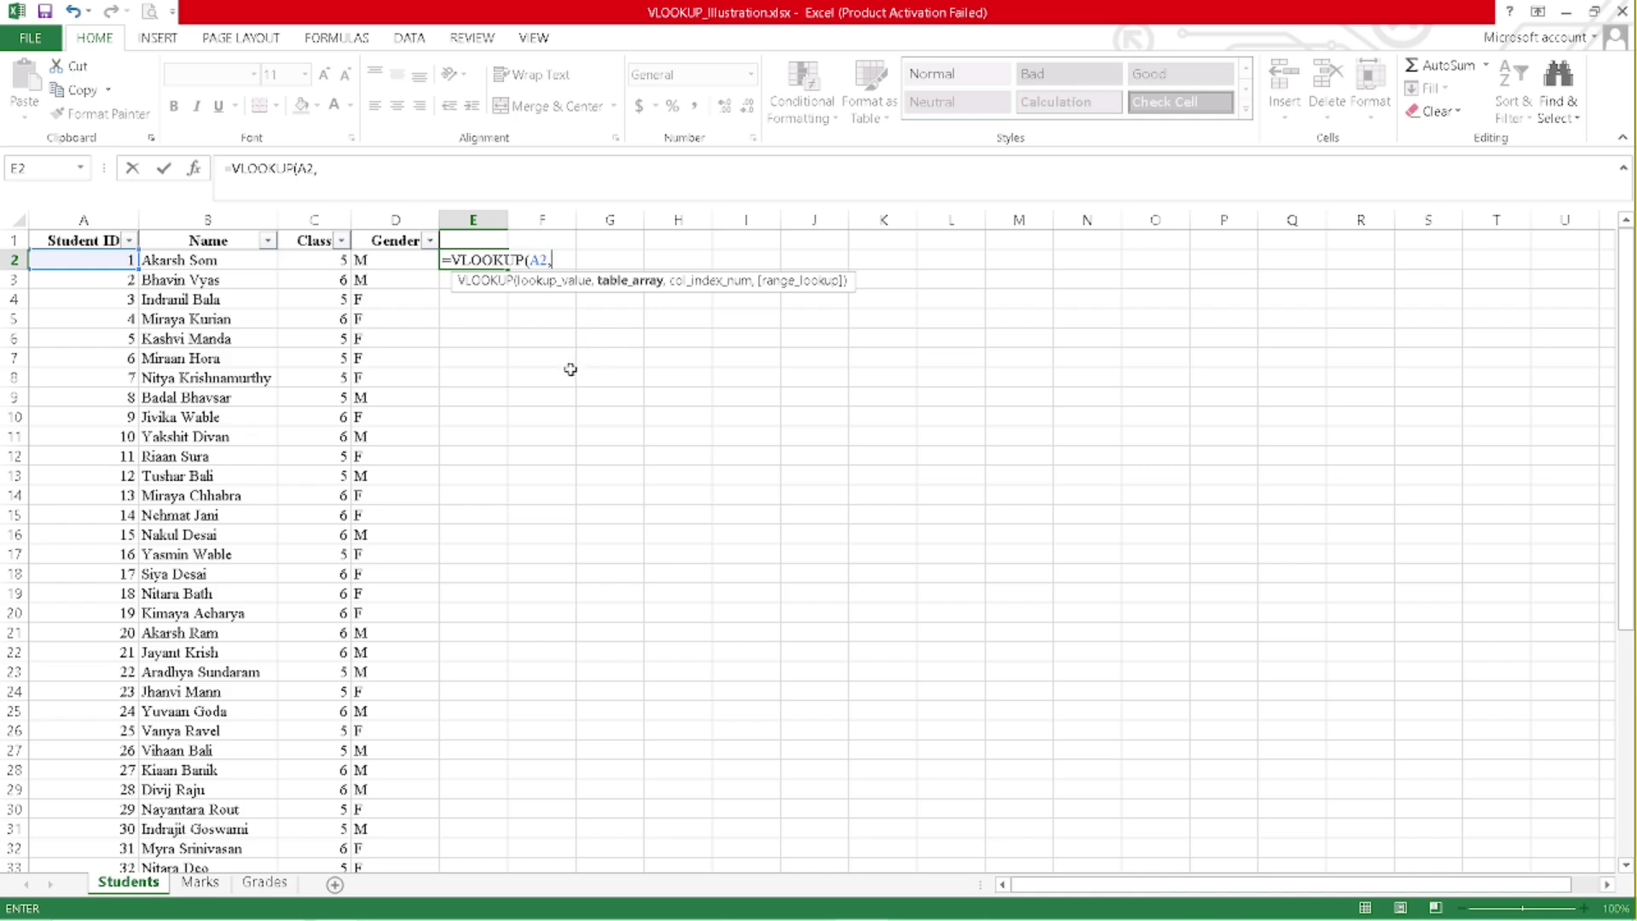
Set the formula's table array to the Student ID and Math data on the Marks sheet, range A2:B50
left_click(199, 885)
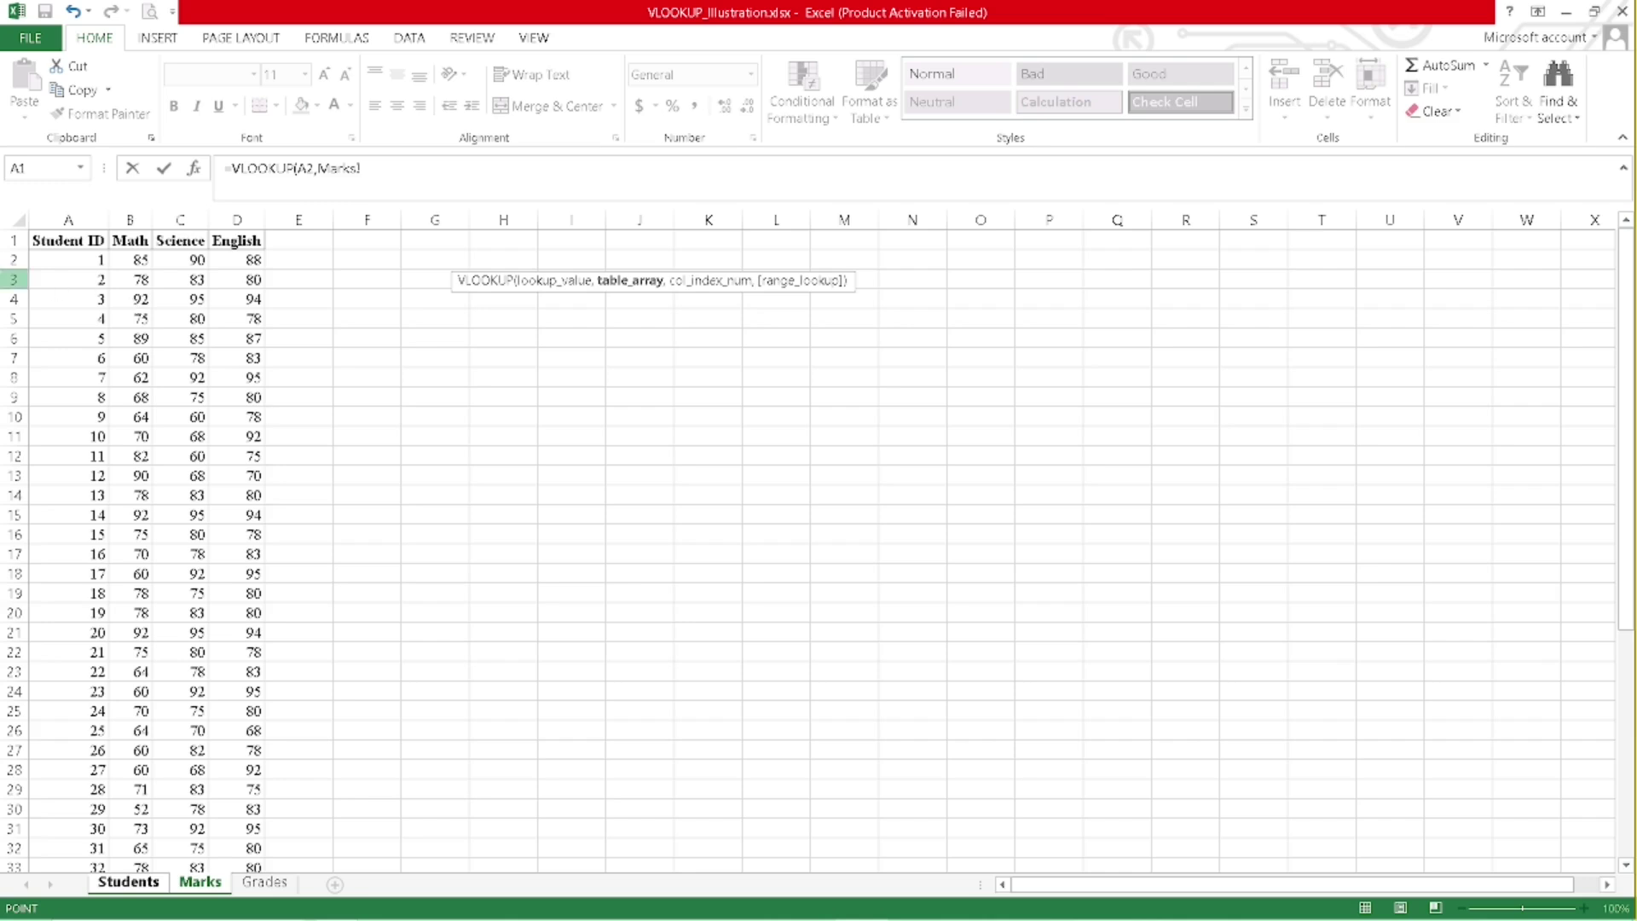
left_click(63, 256)
key("shift+Right")
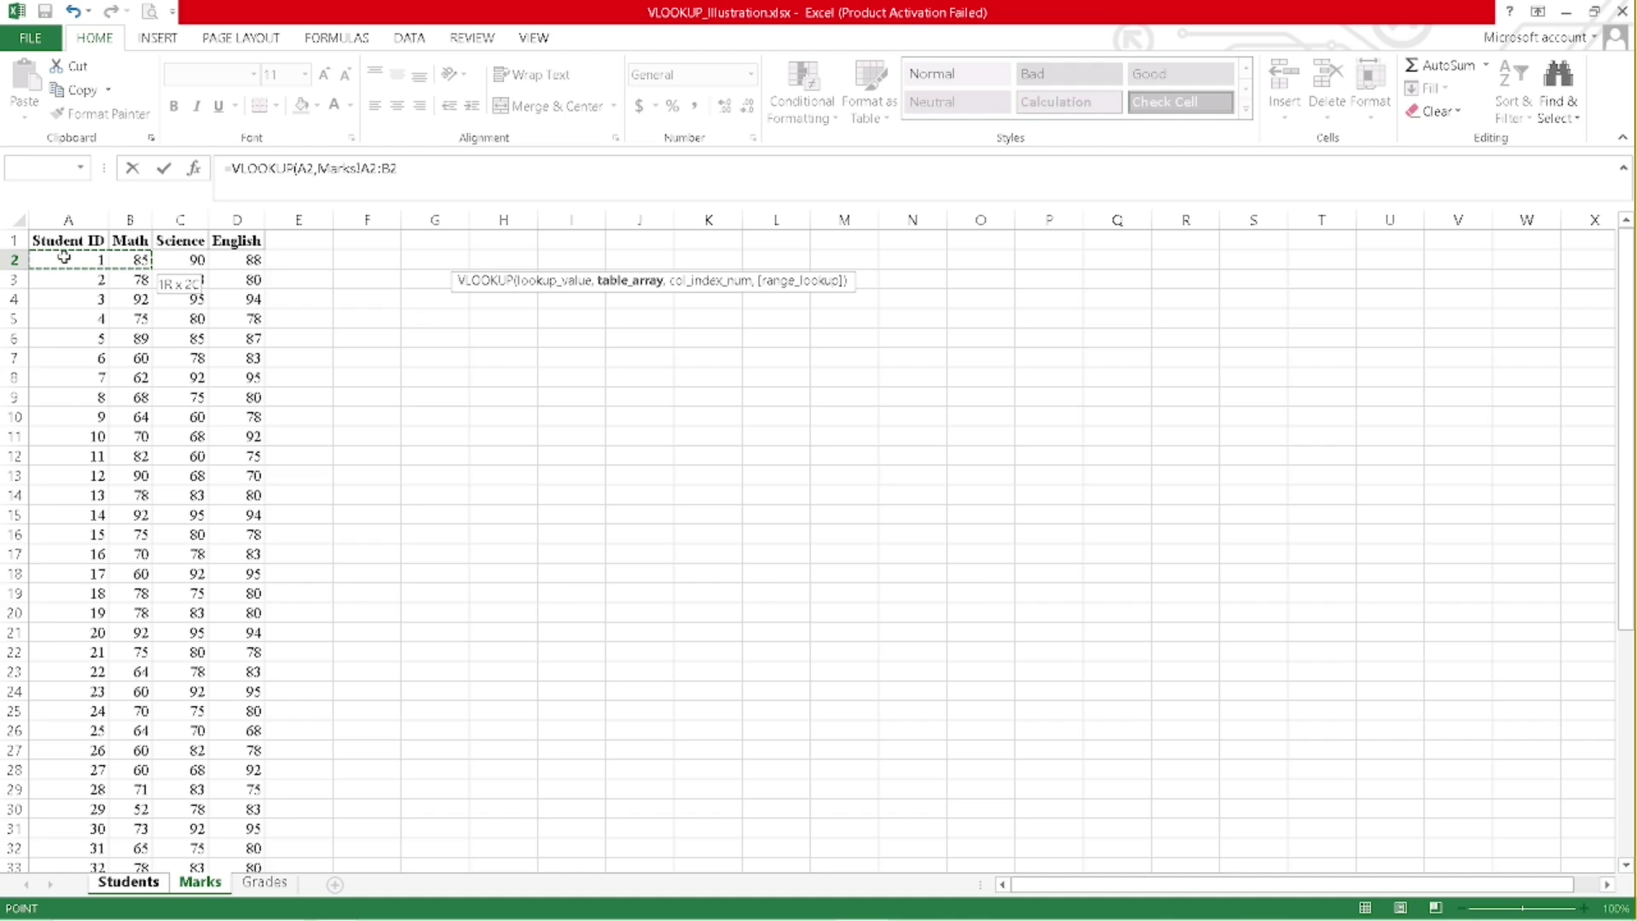
key("ctrl+shift+Down")
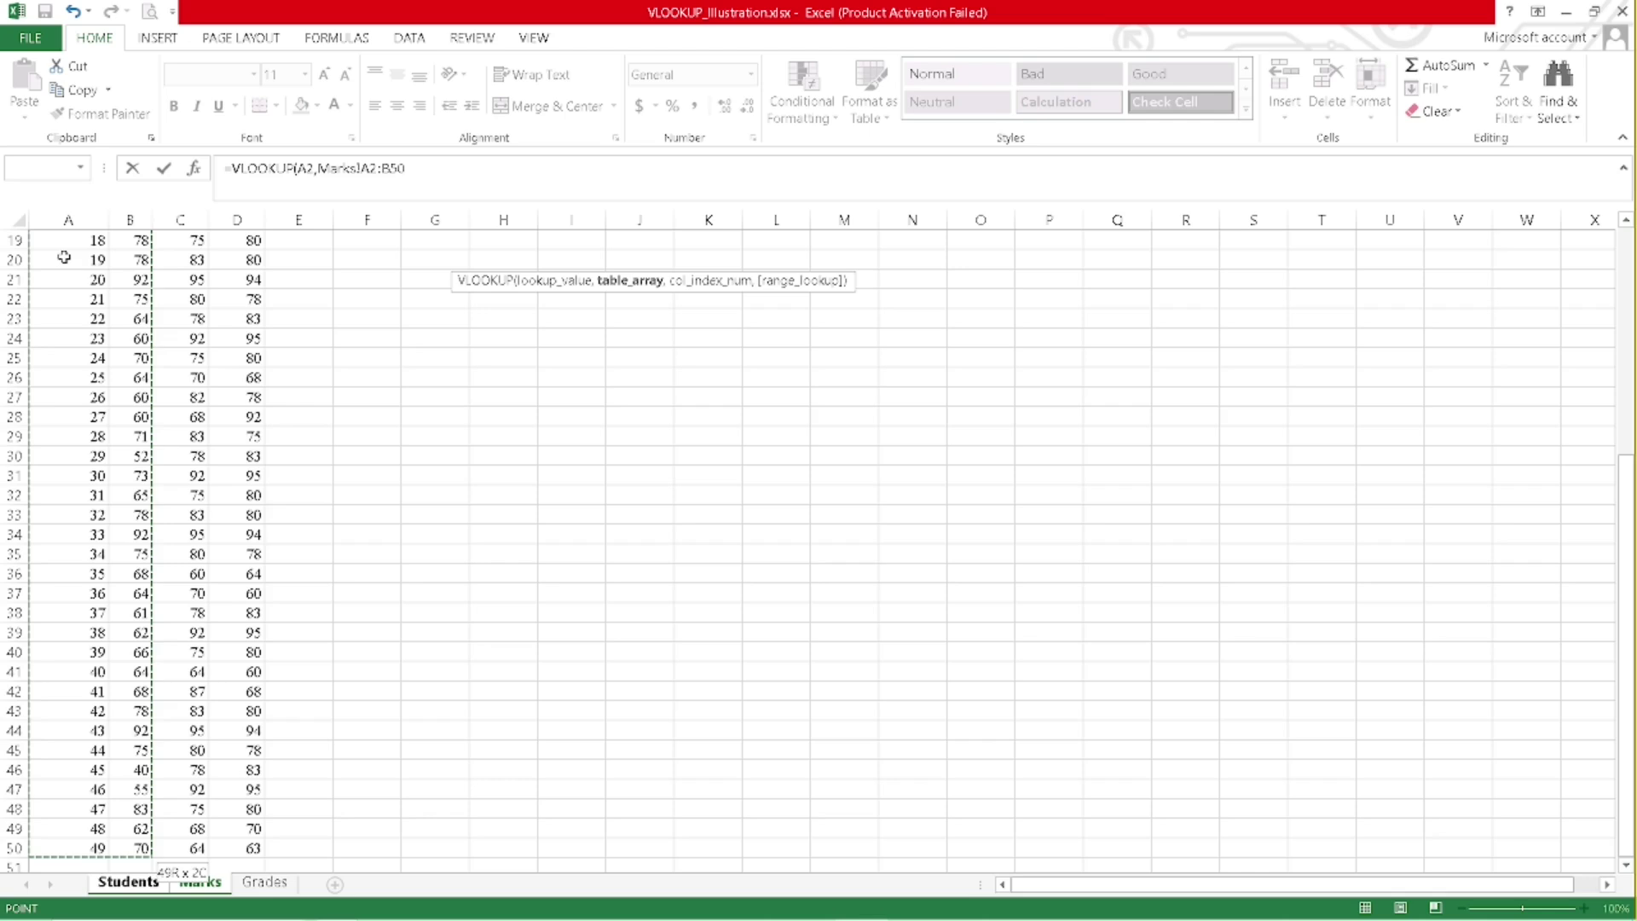
scroll(110, 311, "up", 6)
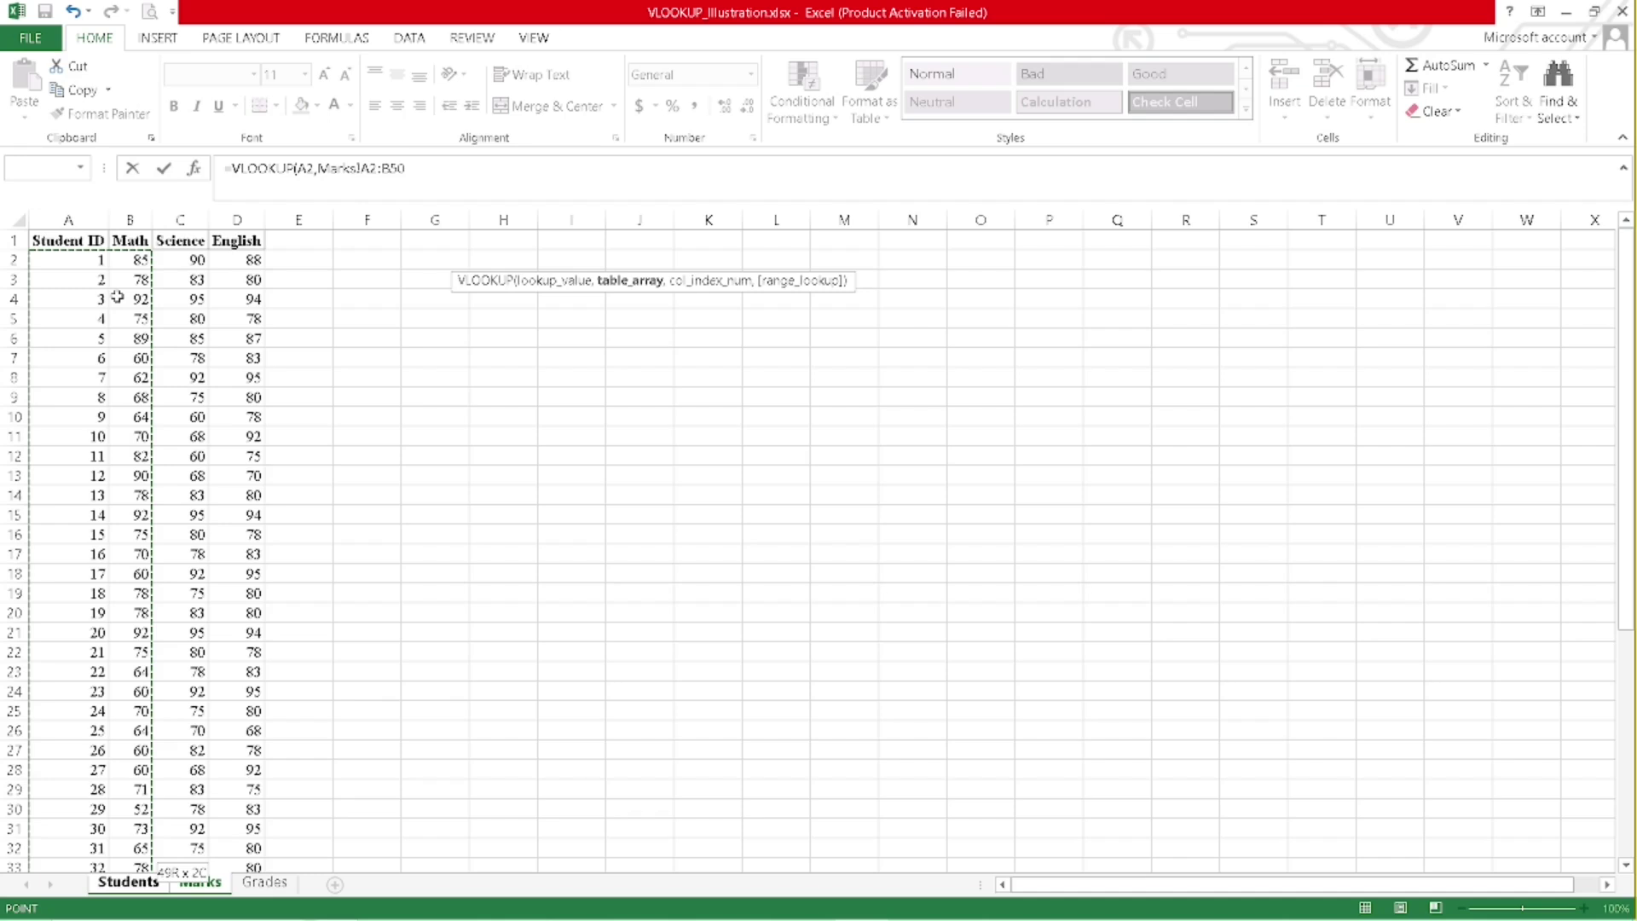
type(",")
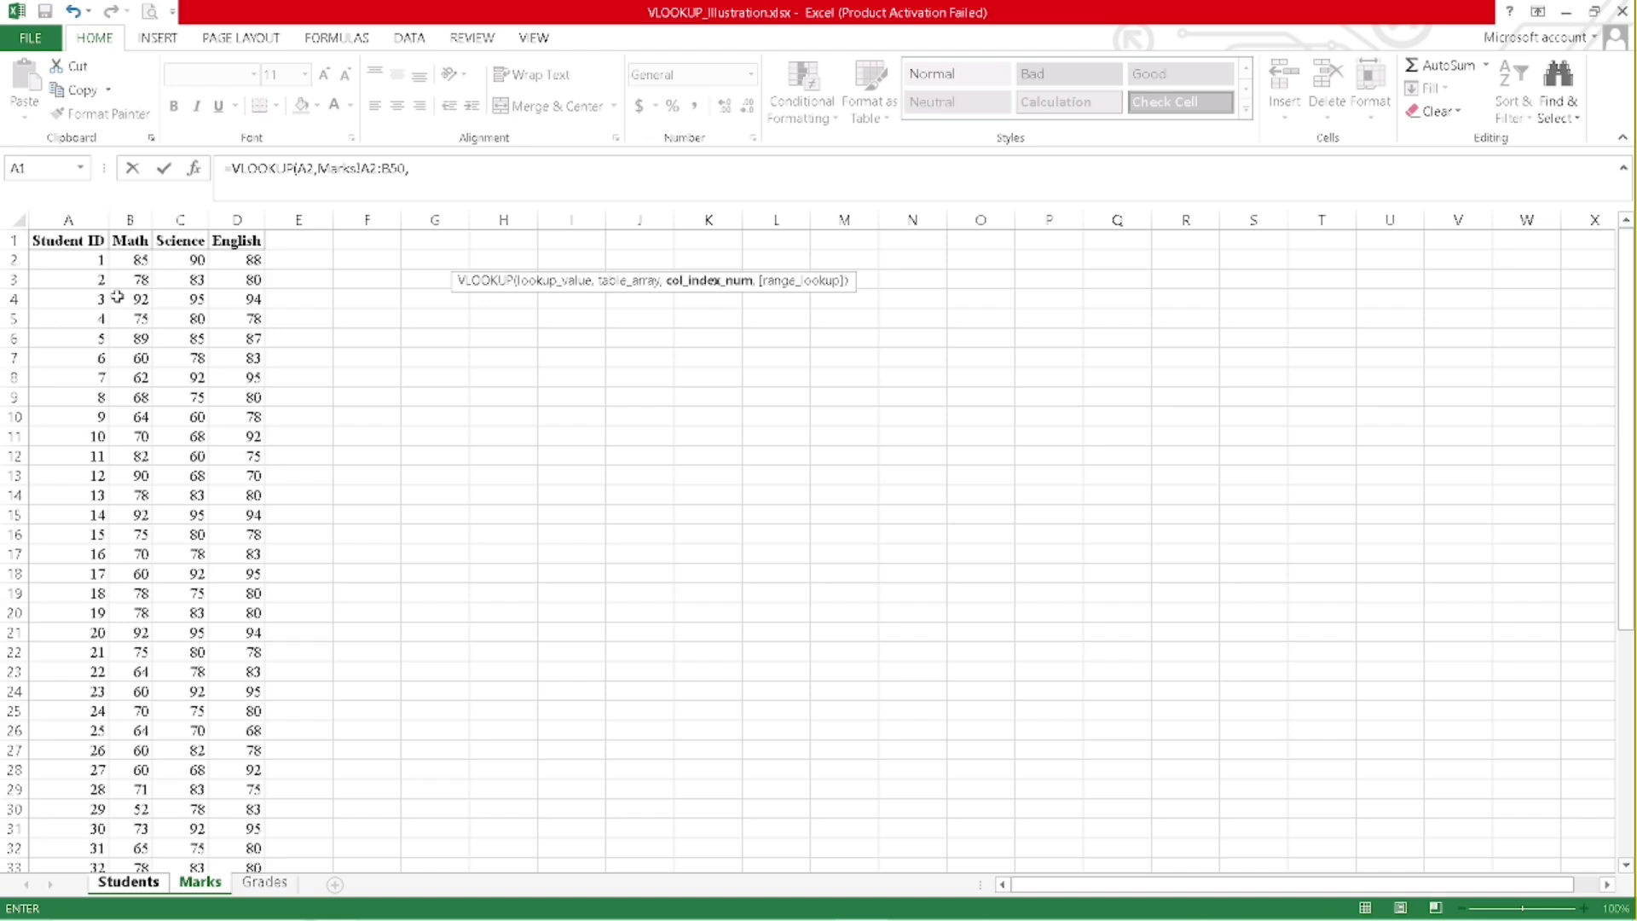
left_click(75, 240)
left_click(129, 241)
left_click(168, 240)
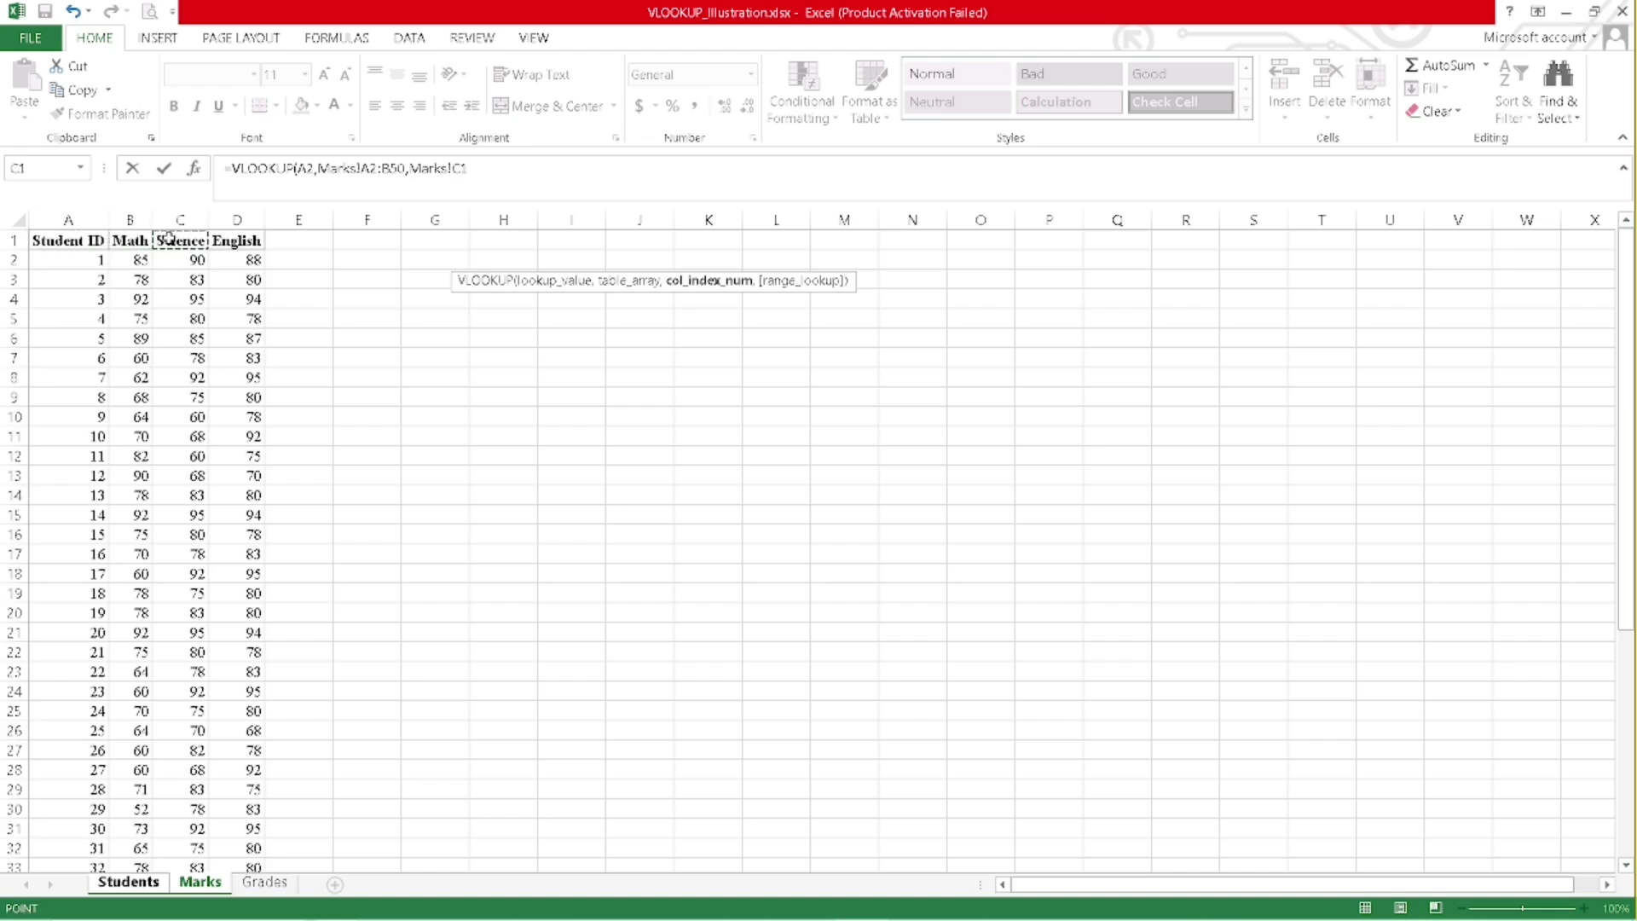
left_click(227, 240)
left_click(470, 168)
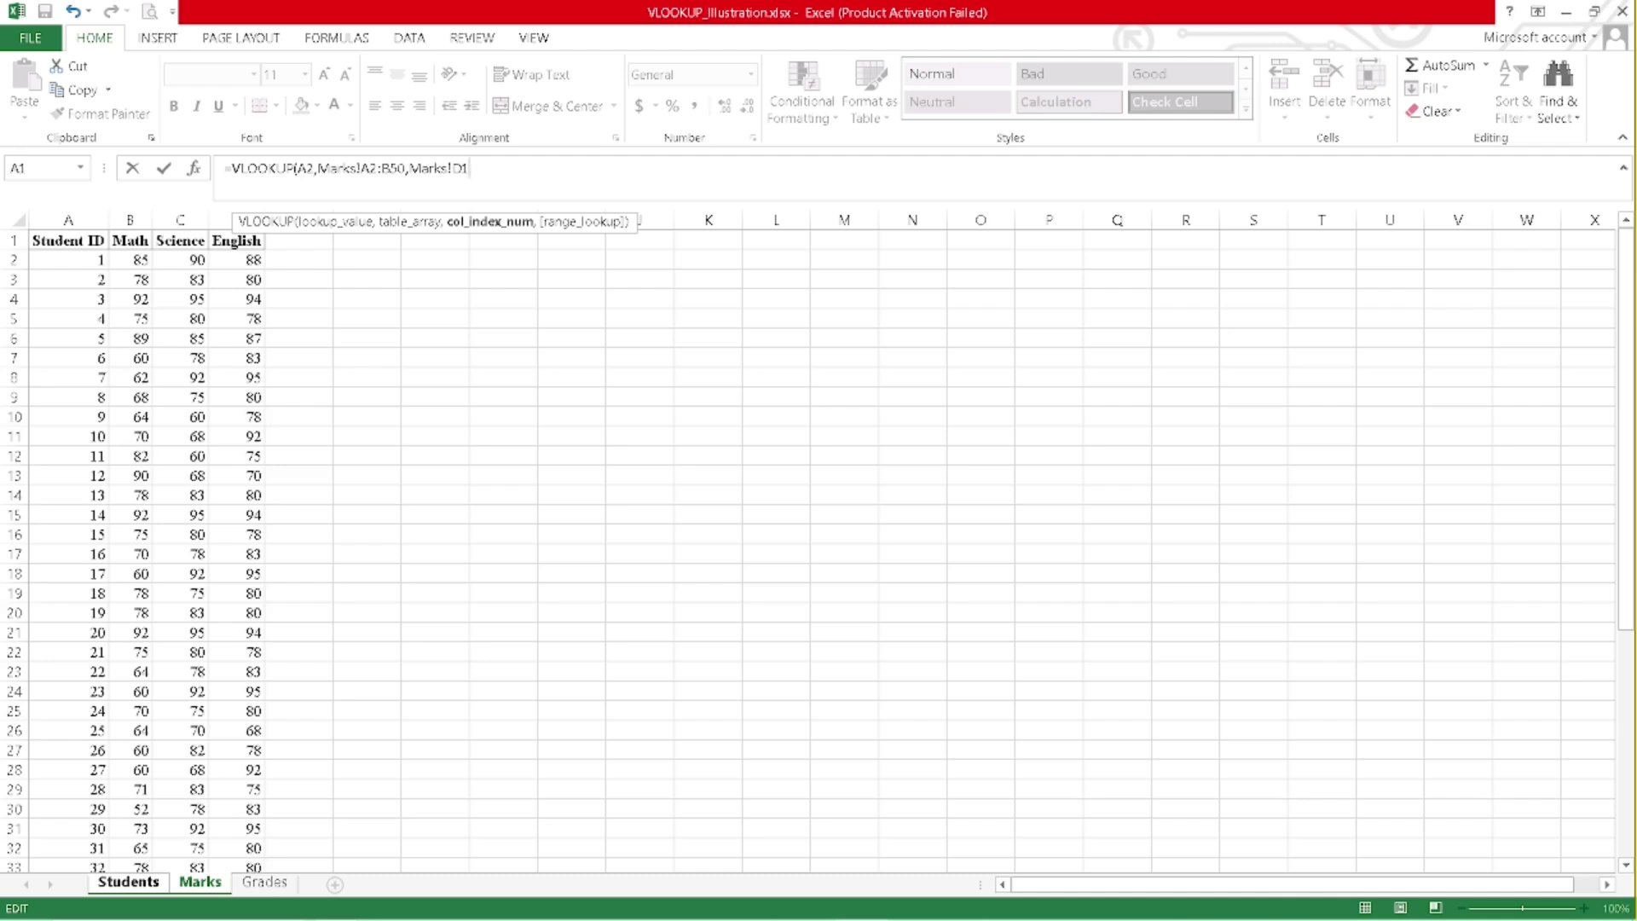
key("BackSpace")
key("BackSpace")
key("BackSpace")
key("BackSpace")
key("BackSpace")
key("BackSpace")
key("BackSpace")
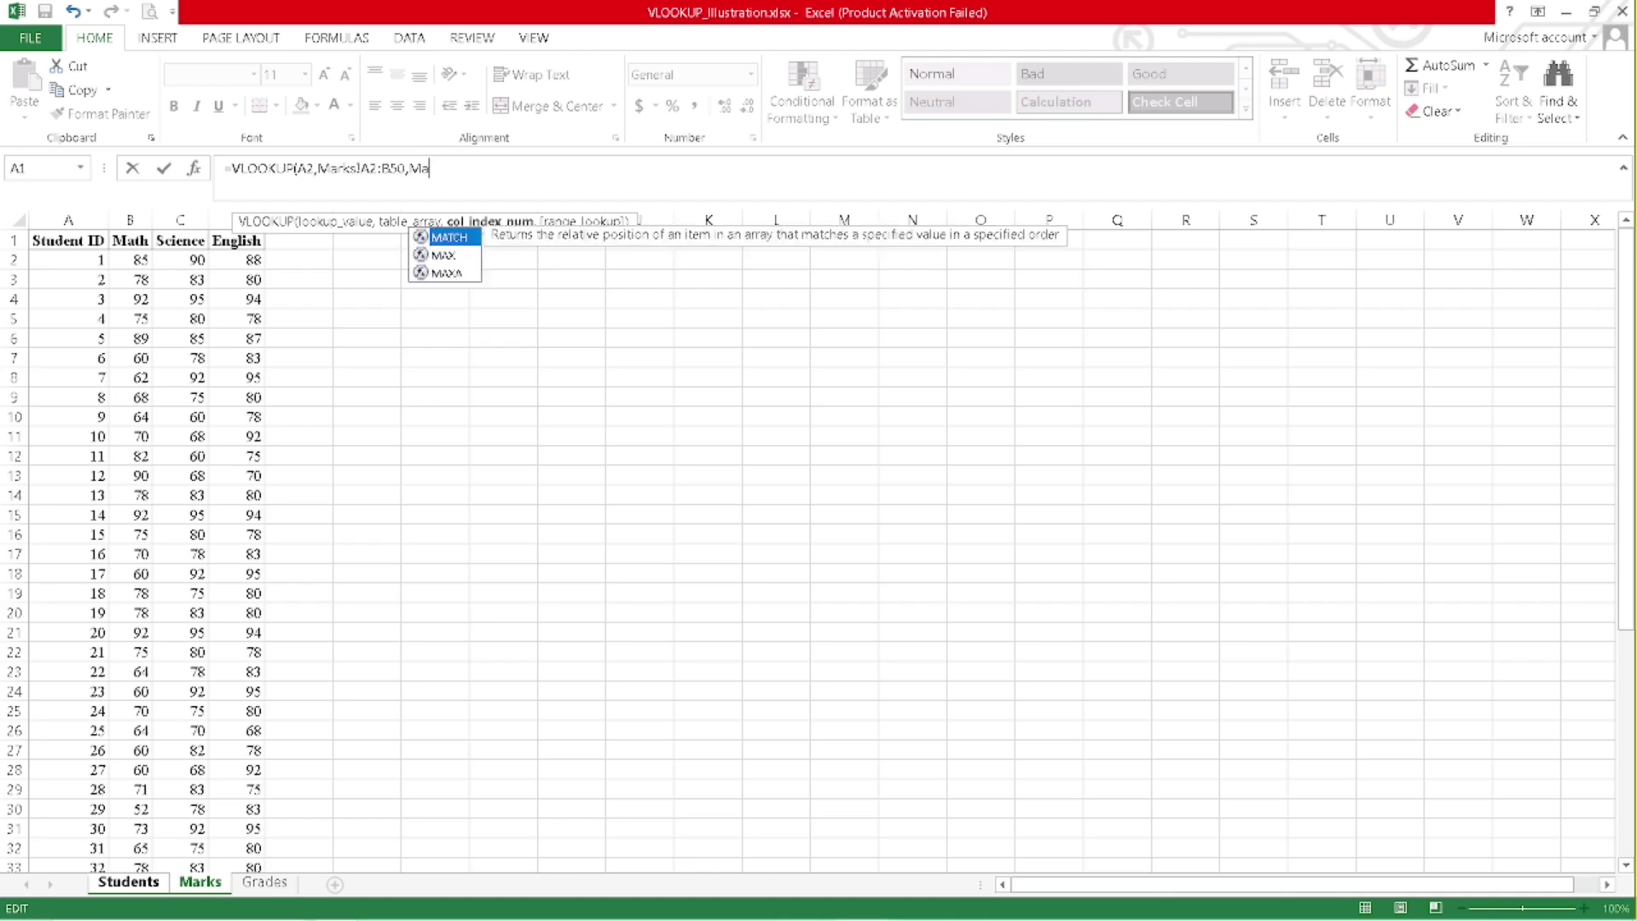
key("BackSpace")
Complete the VLOOKUP formula with column index 2 and f as the range lookup argument, and commit it
type("2")
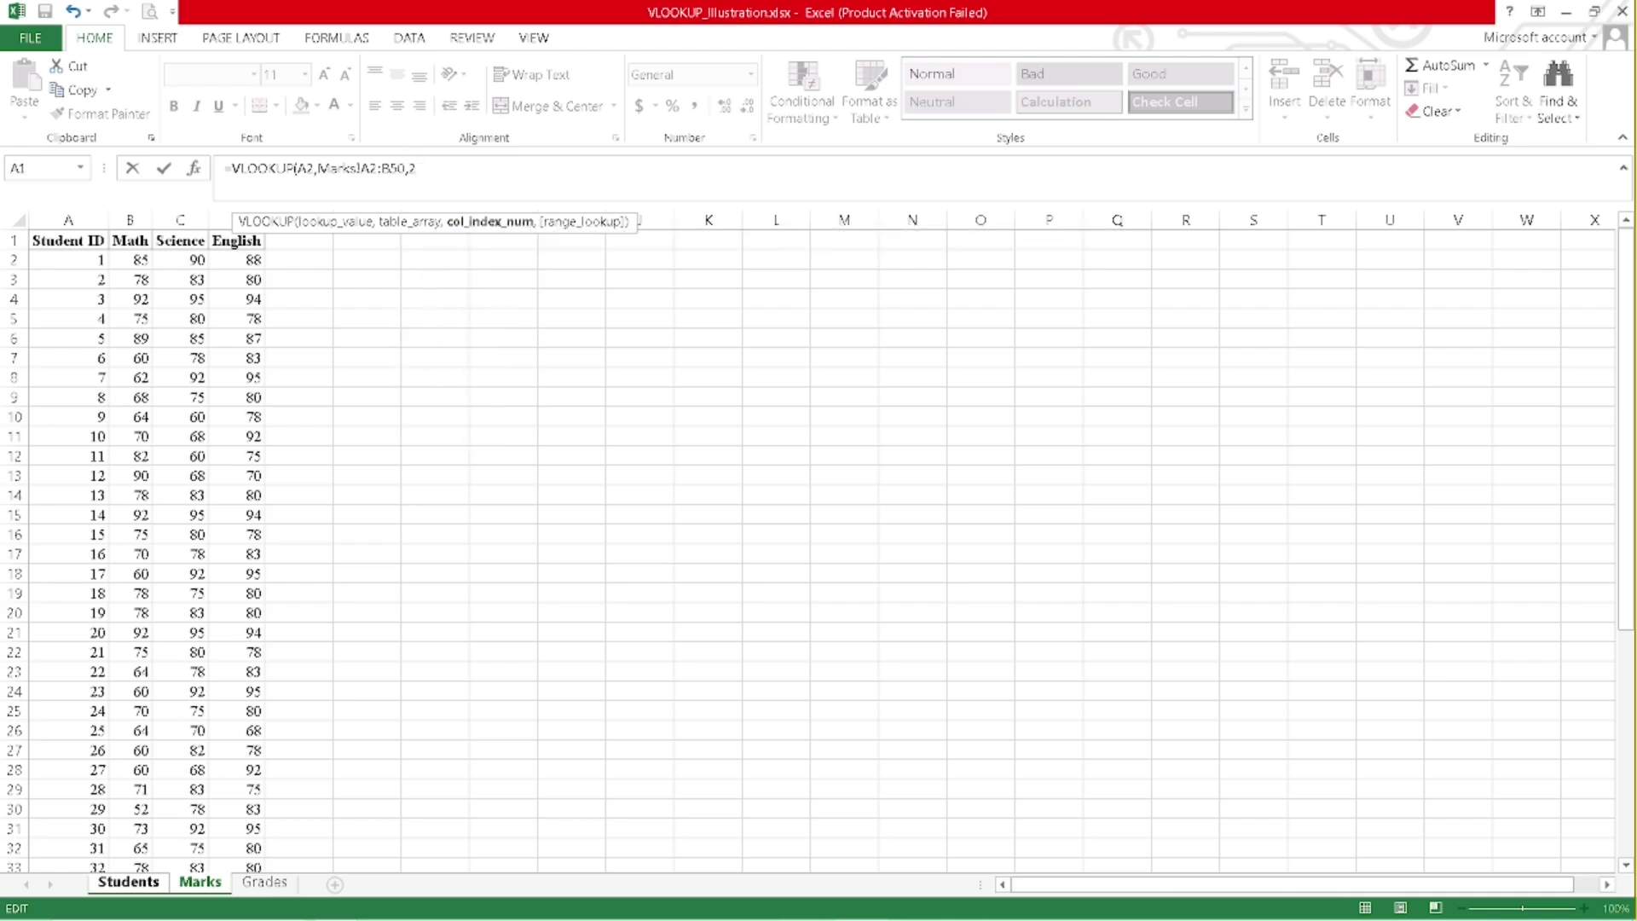
type(",")
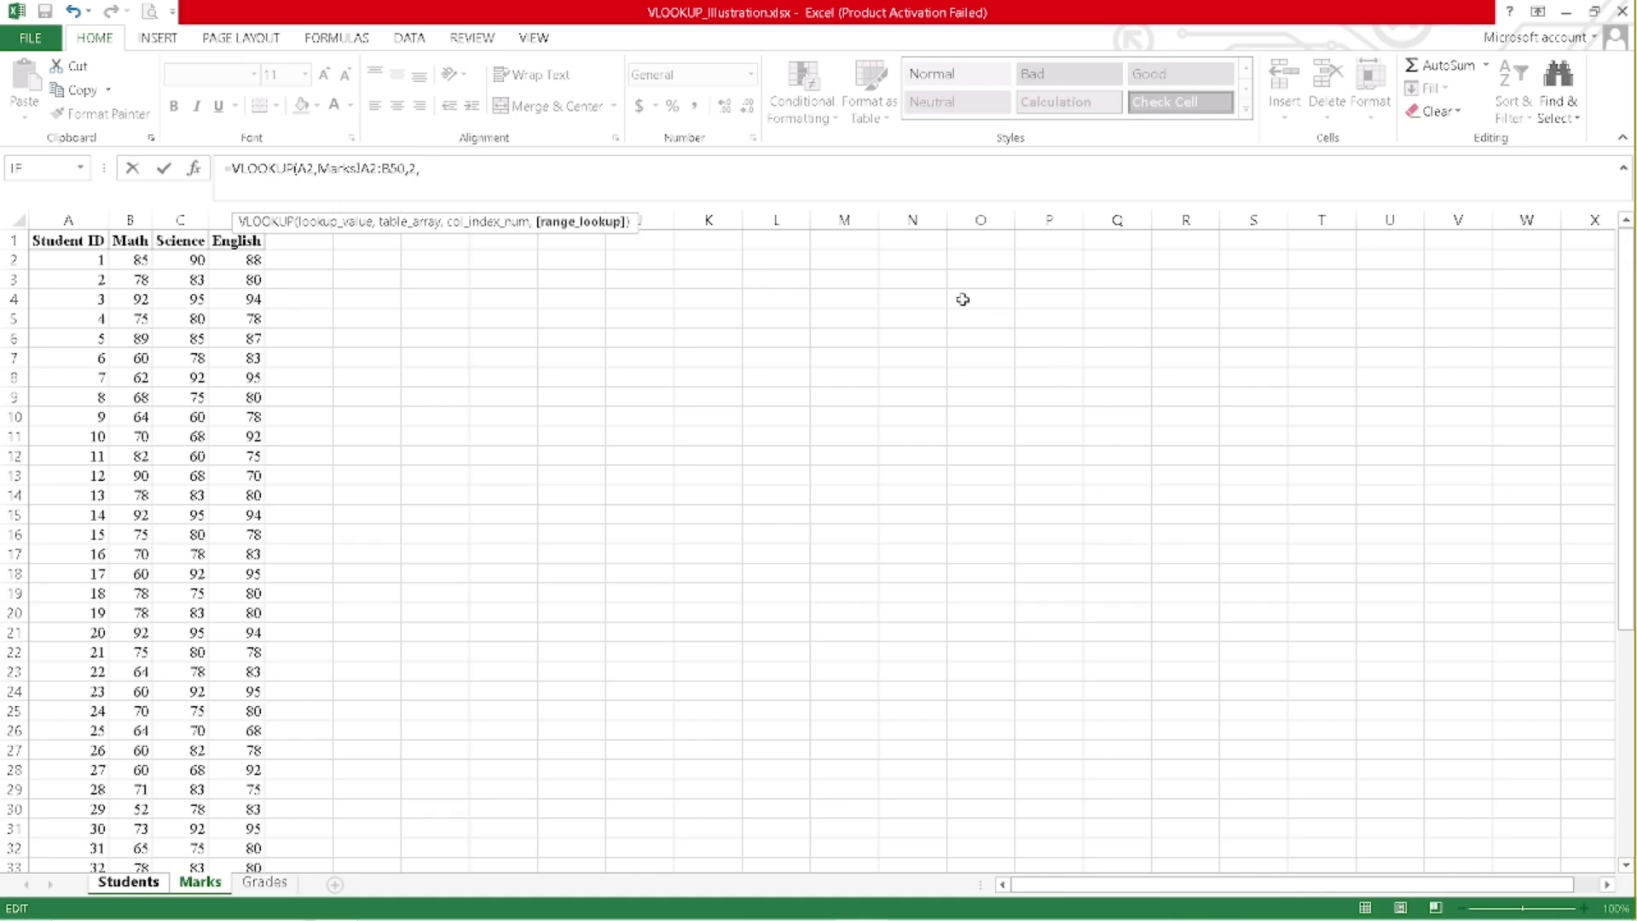
type("f")
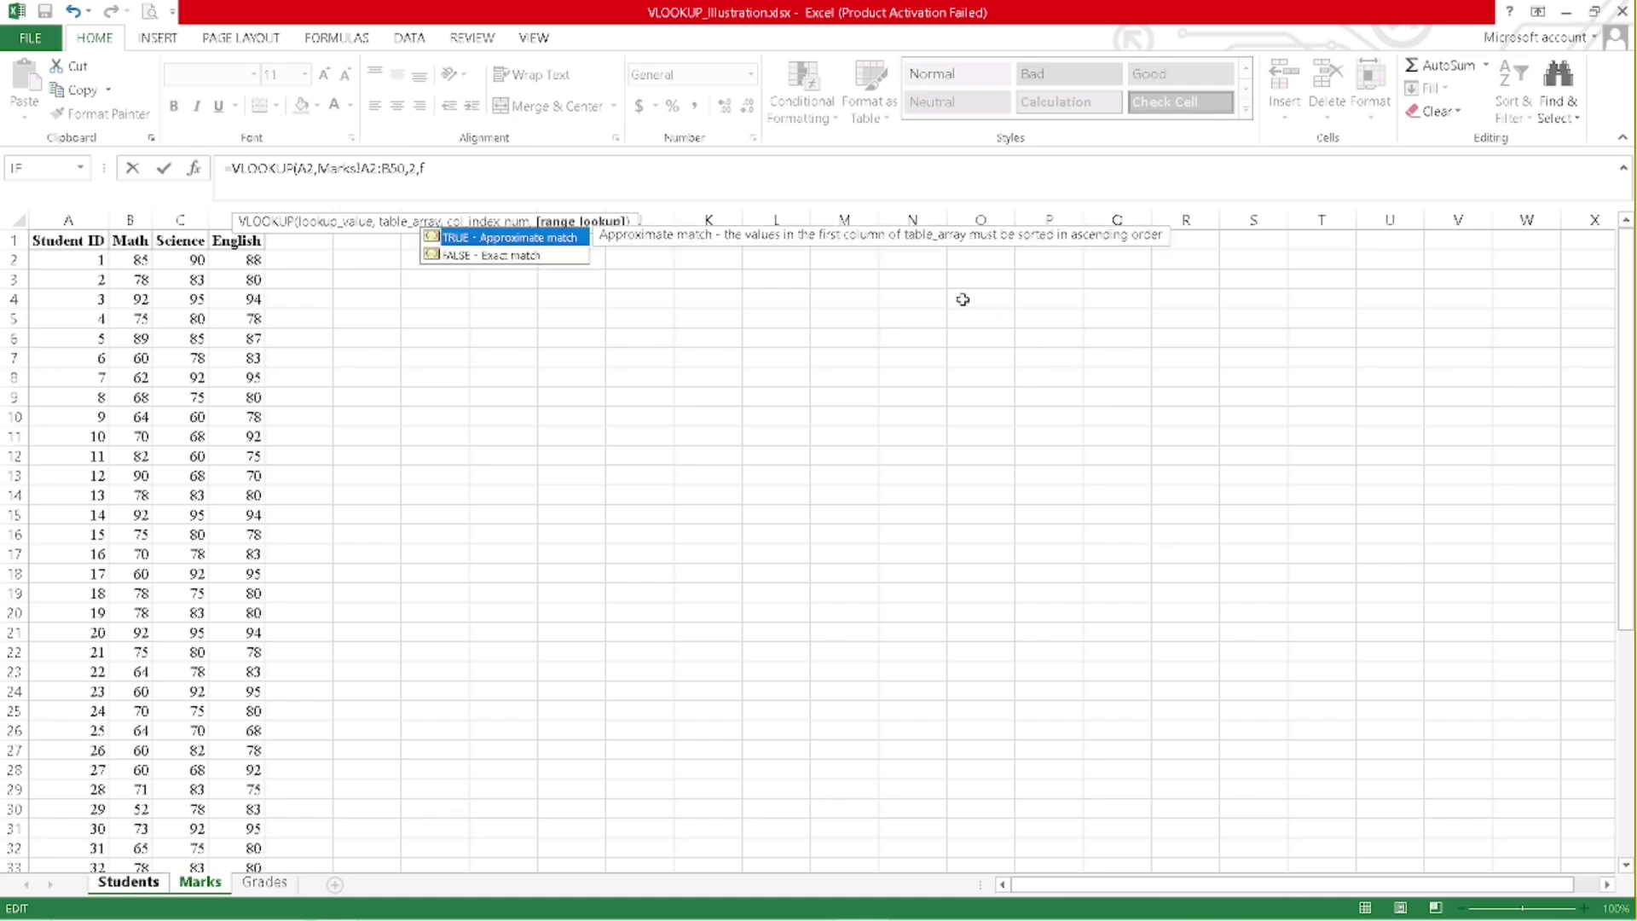
key("Down")
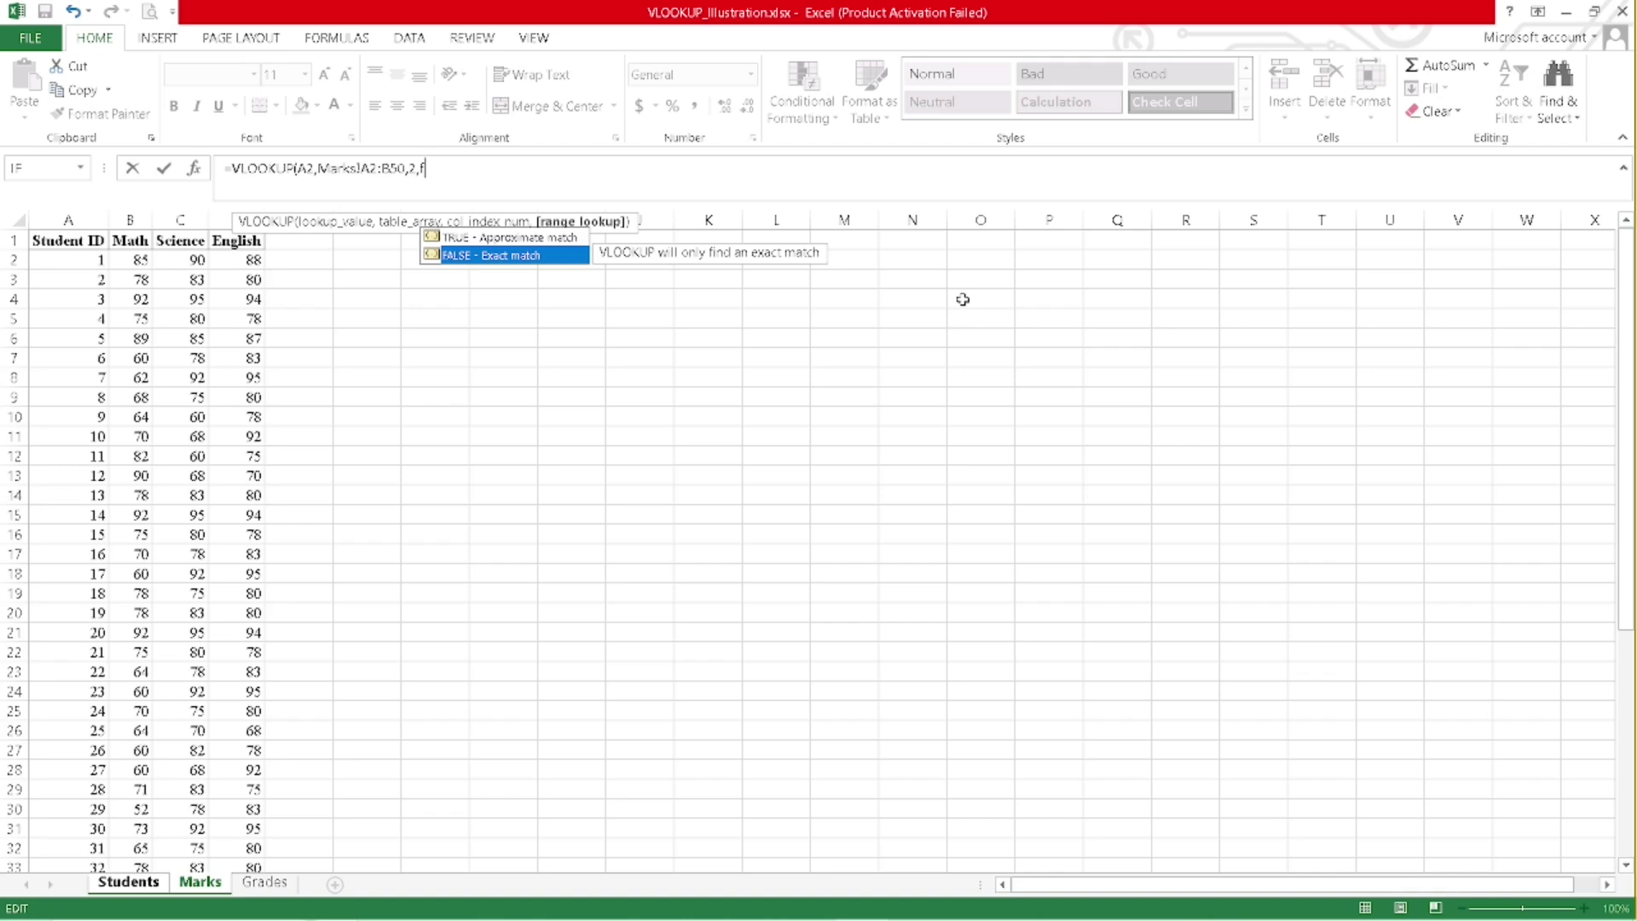
key("Return")
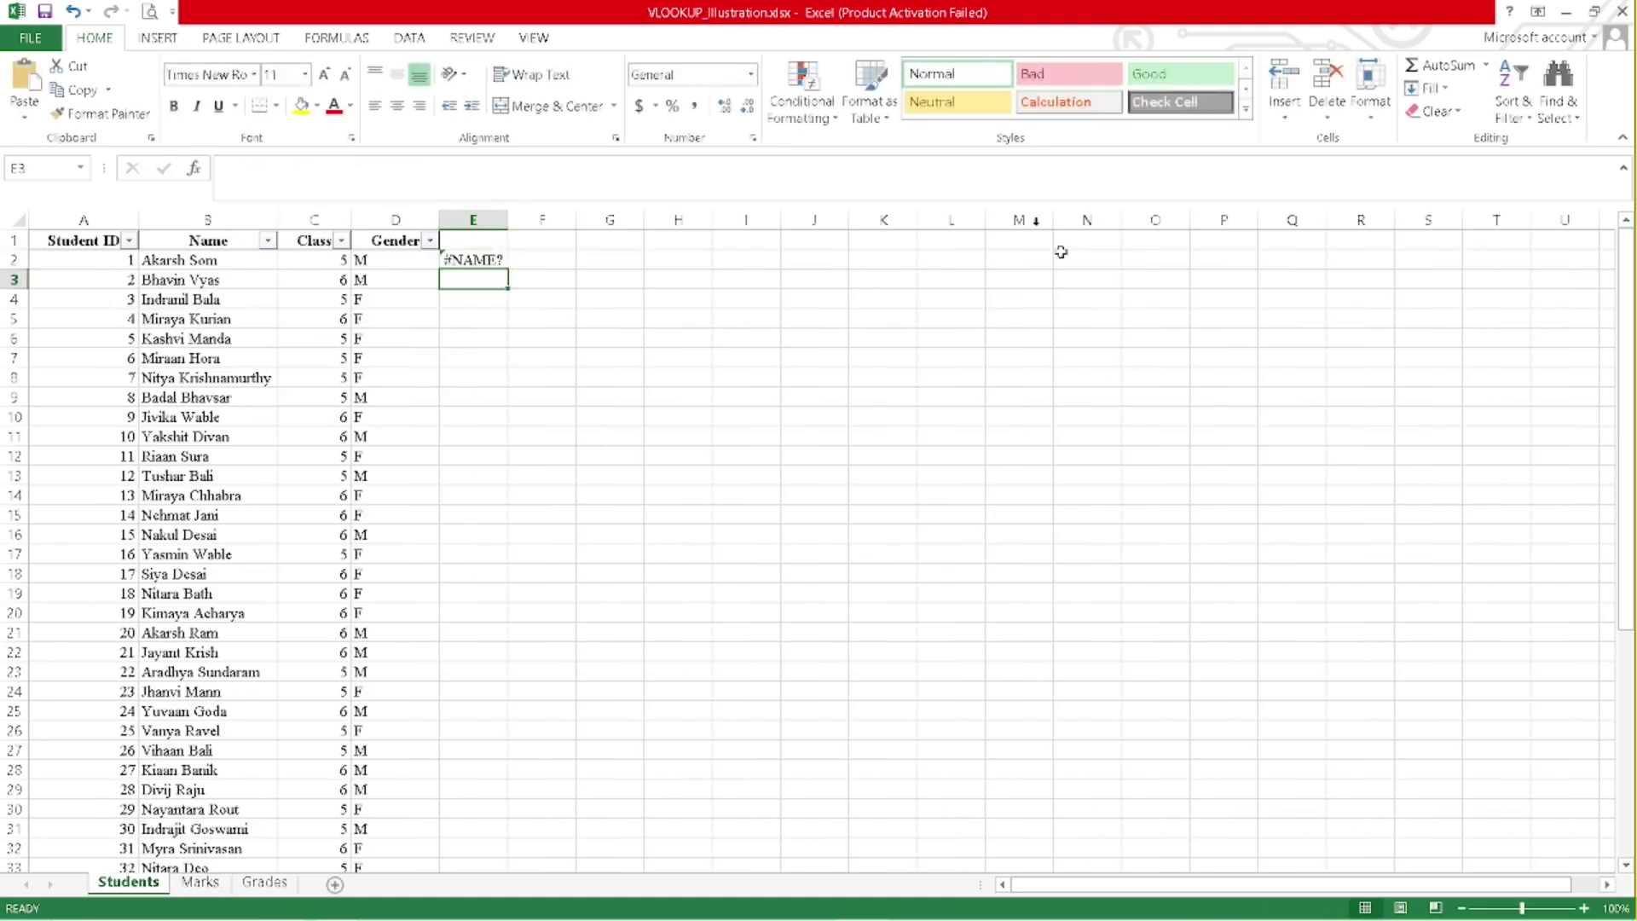
Try to replace the f range lookup argument of the VLOOKUP formula in E2 with FALSE - Exact match
left_click(454, 260)
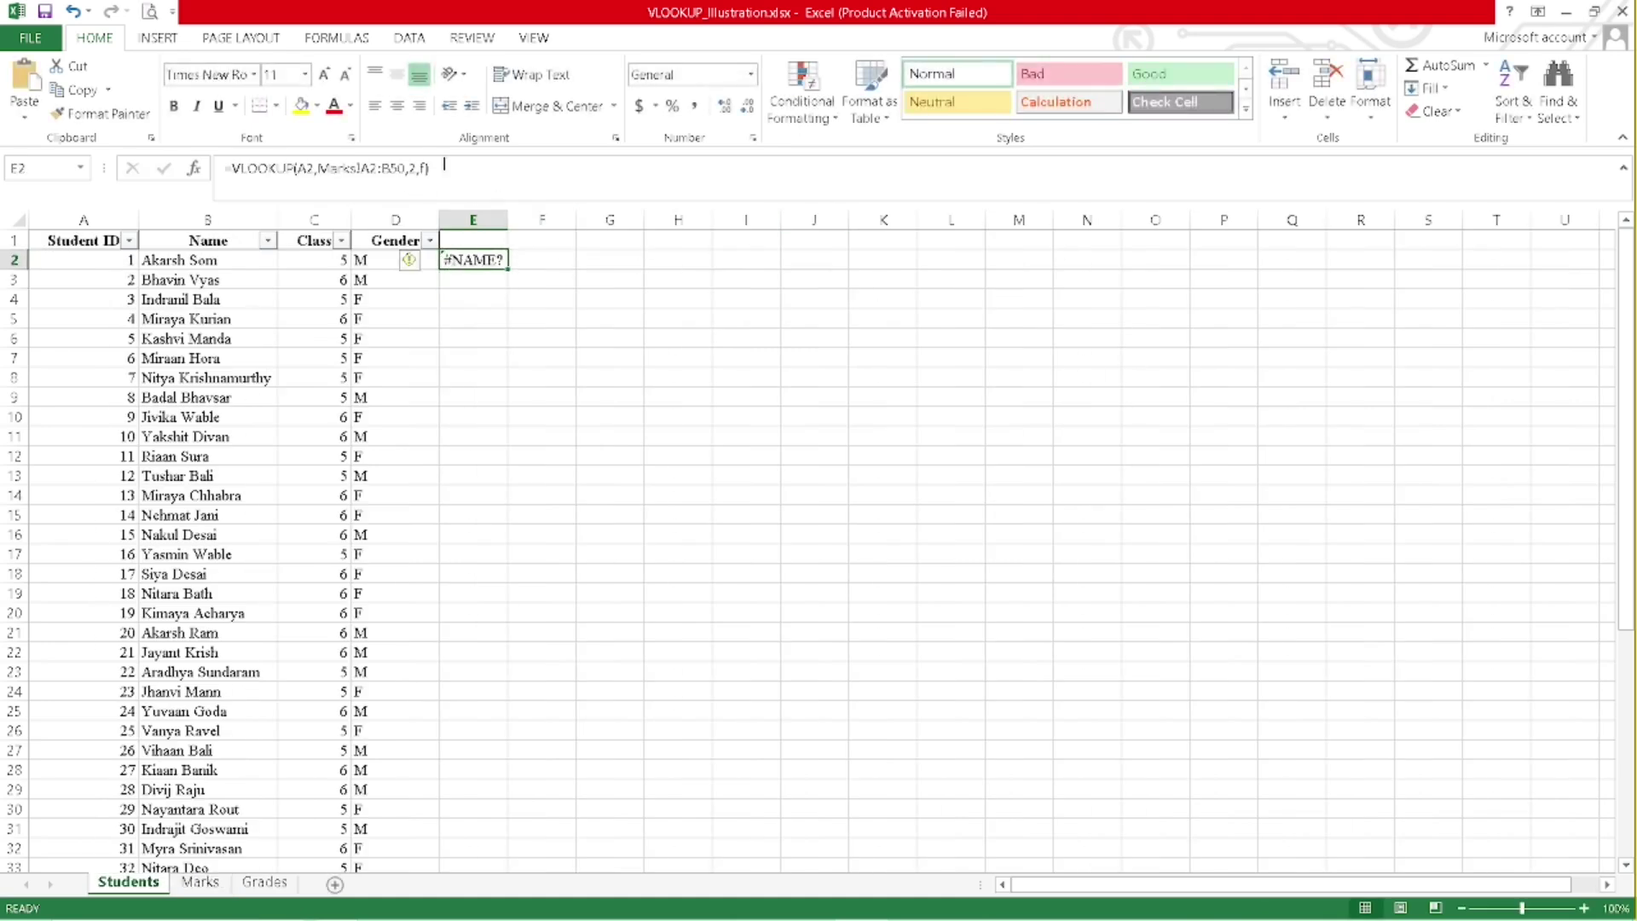
left_click(445, 165)
key("BackSpace")
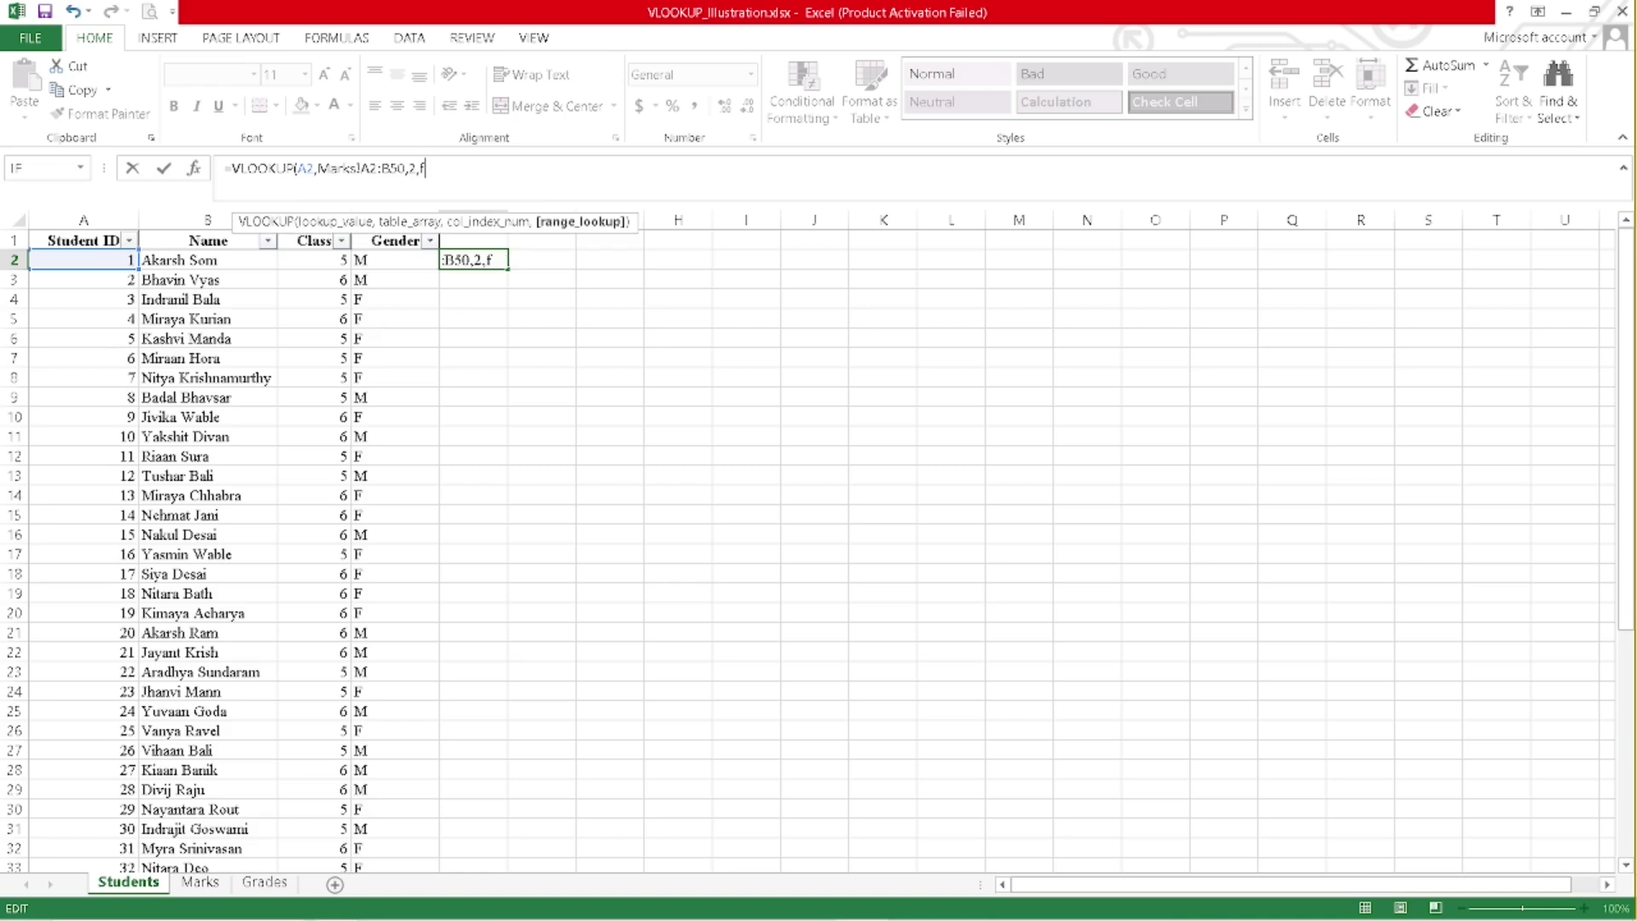
key("BackSpace")
key("Down")
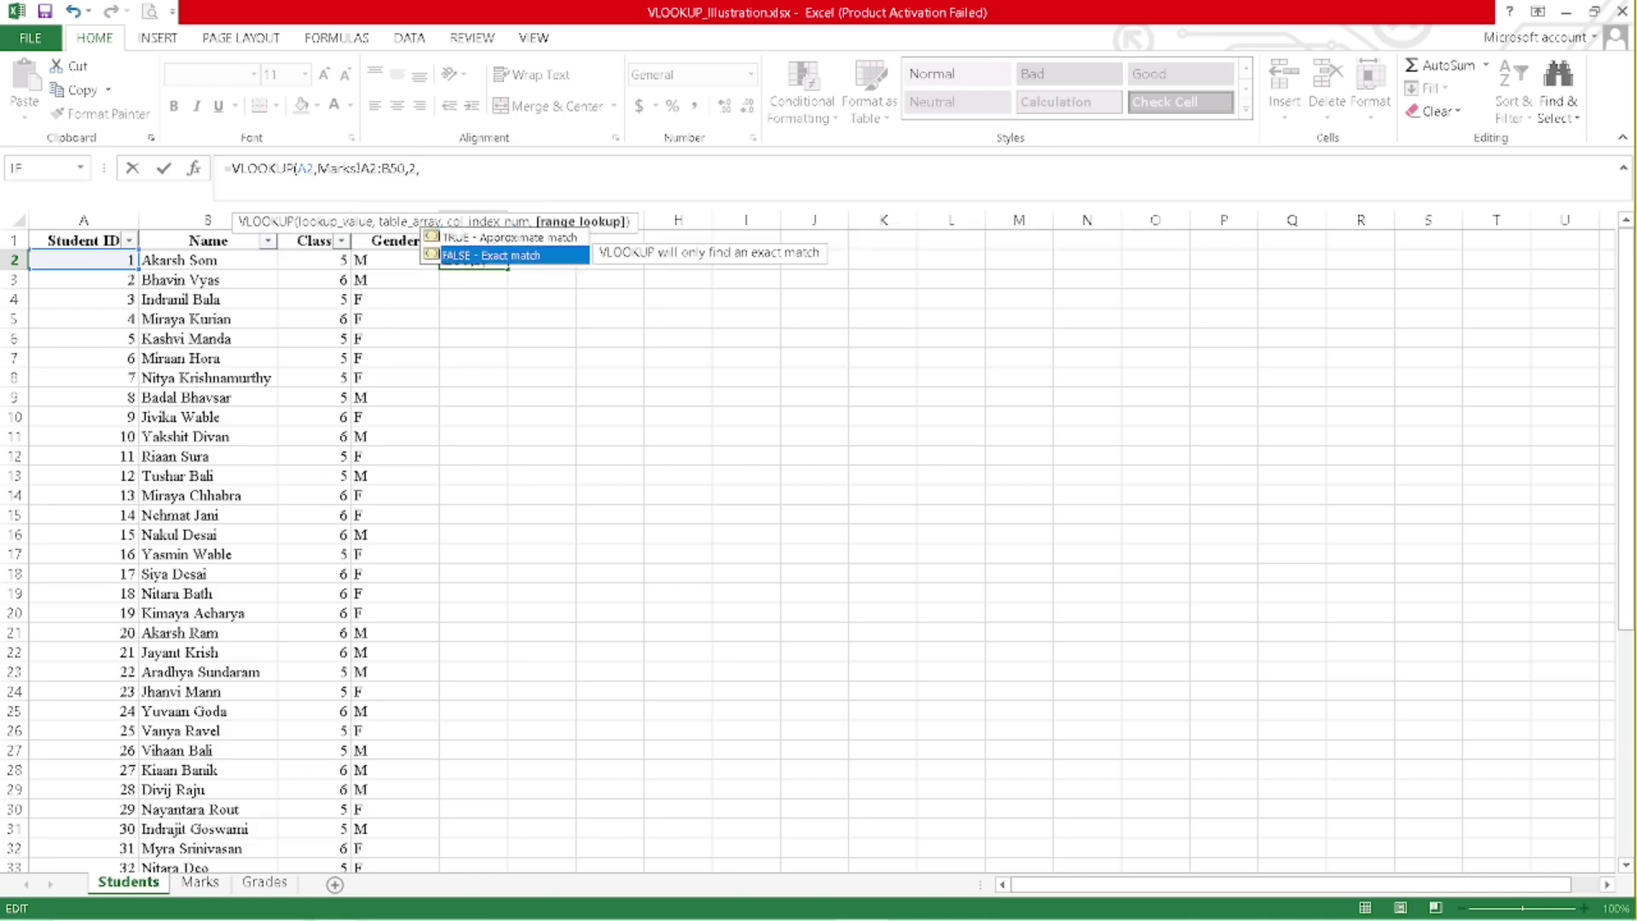
key("Tab")
key("Return")
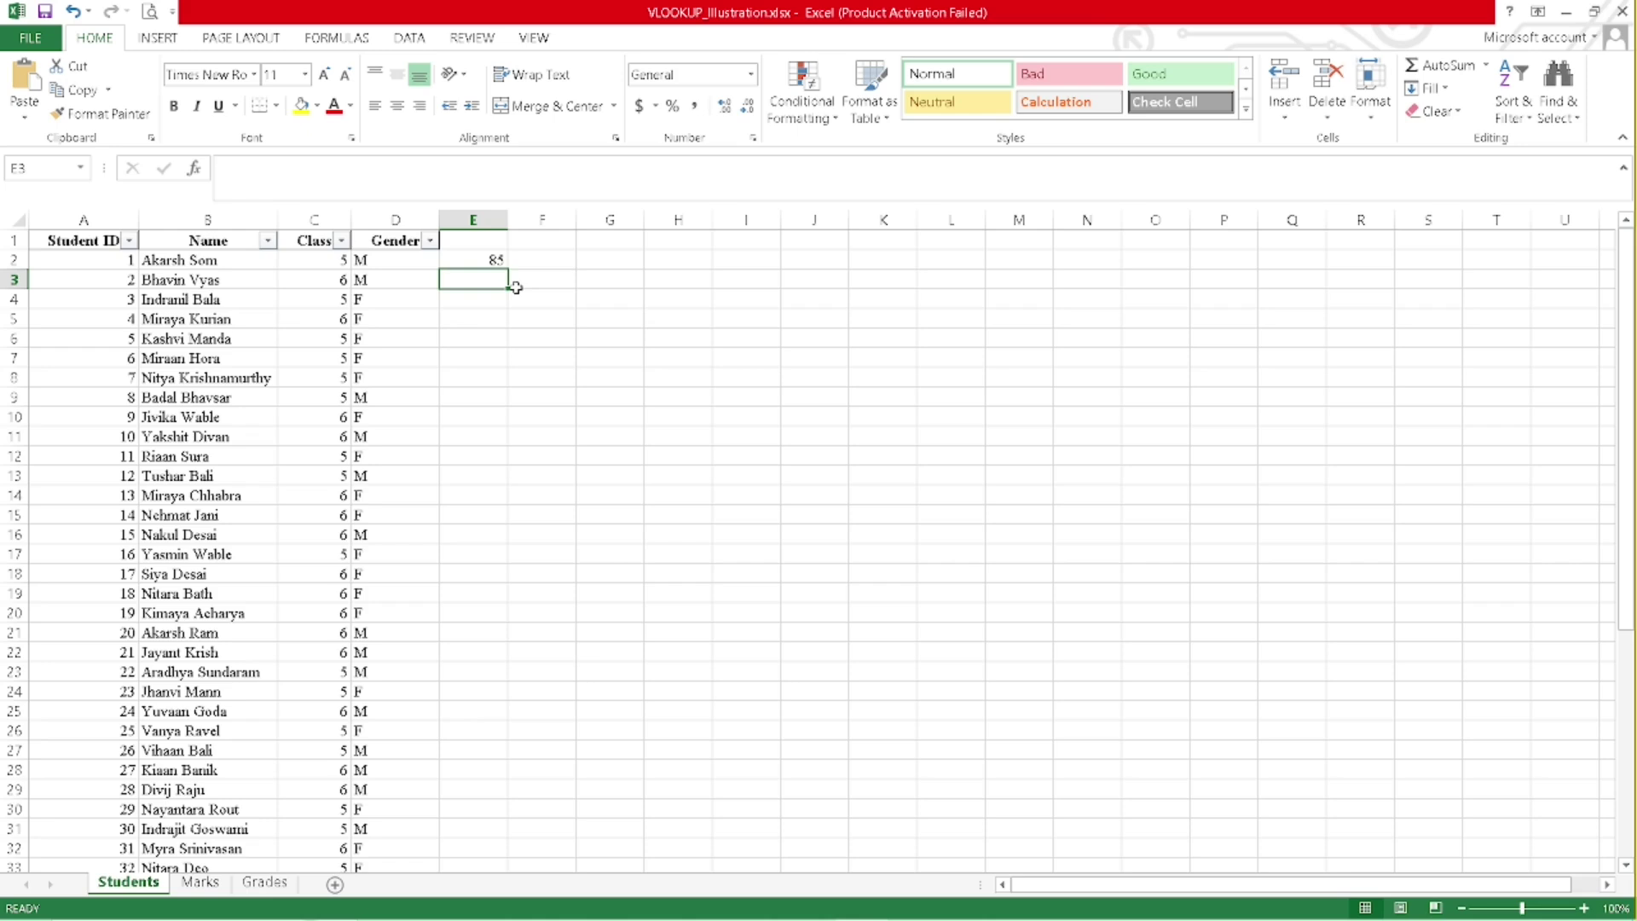
Set the range lookup argument of E2's VLOOKUP formula to FALSE for an exact match, and fill the formula down to E22
left_click(473, 260)
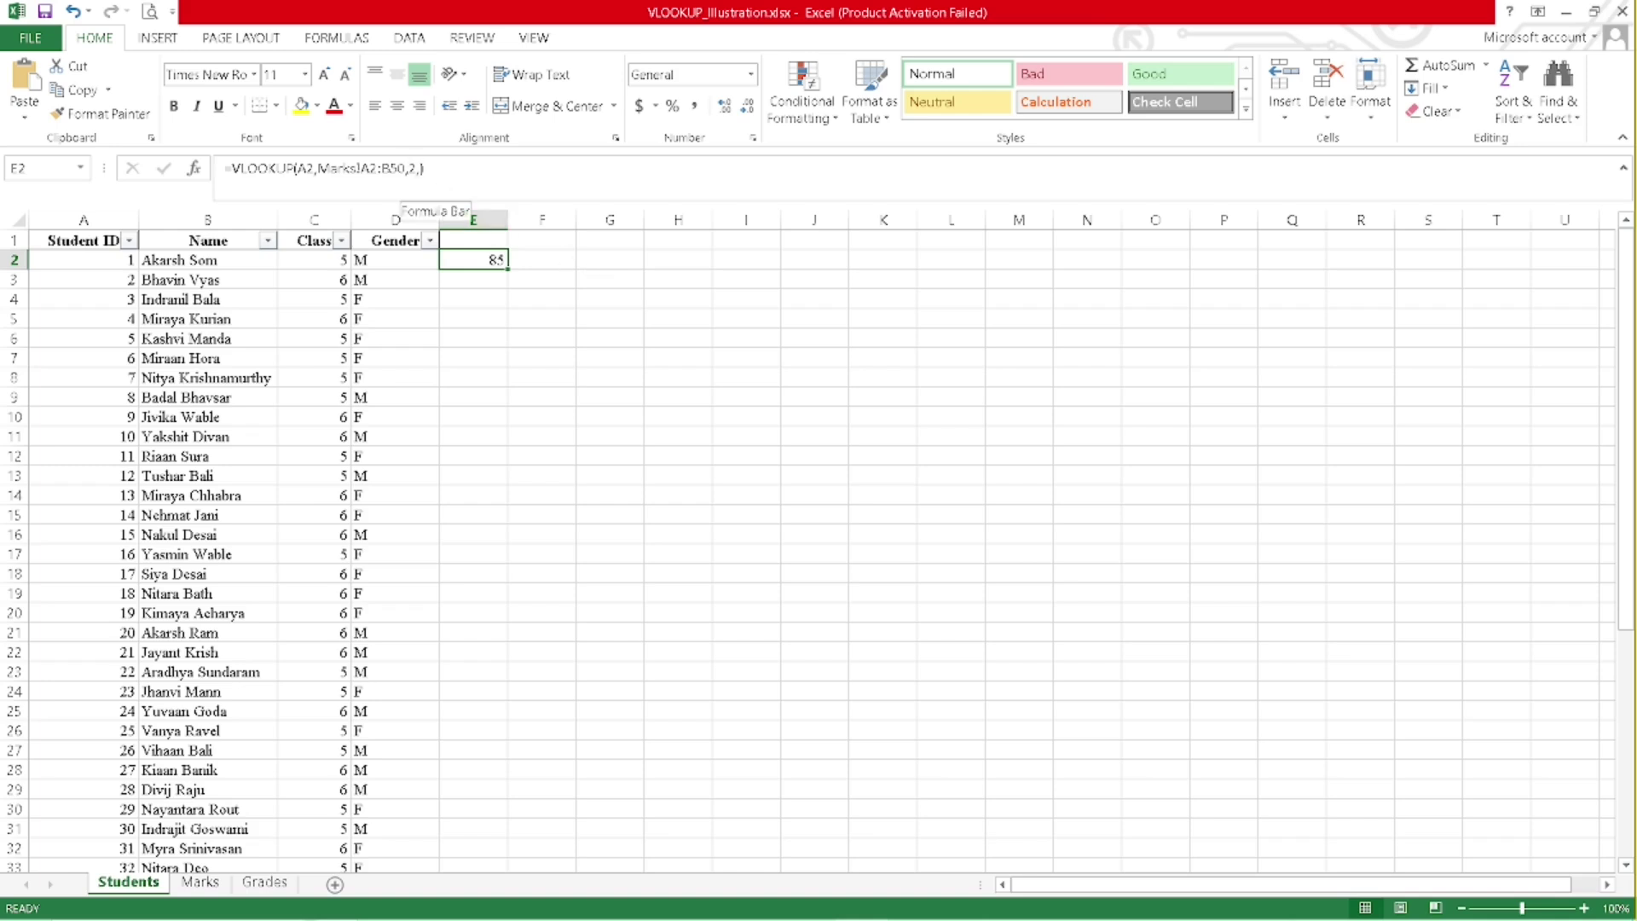
left_click(499, 201)
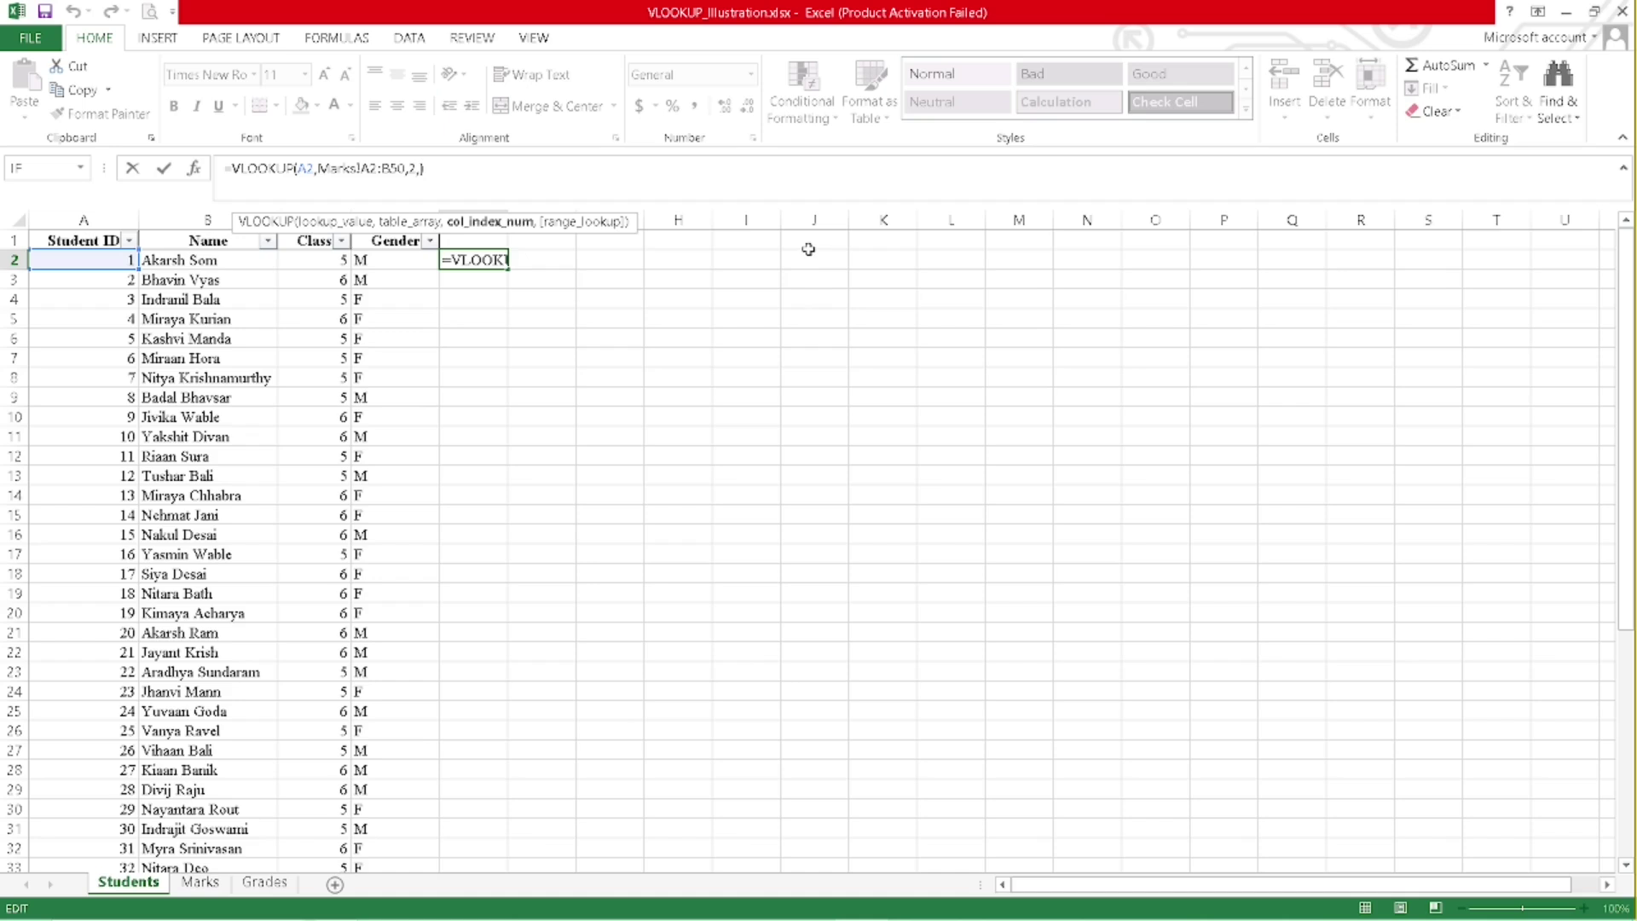
key("Right")
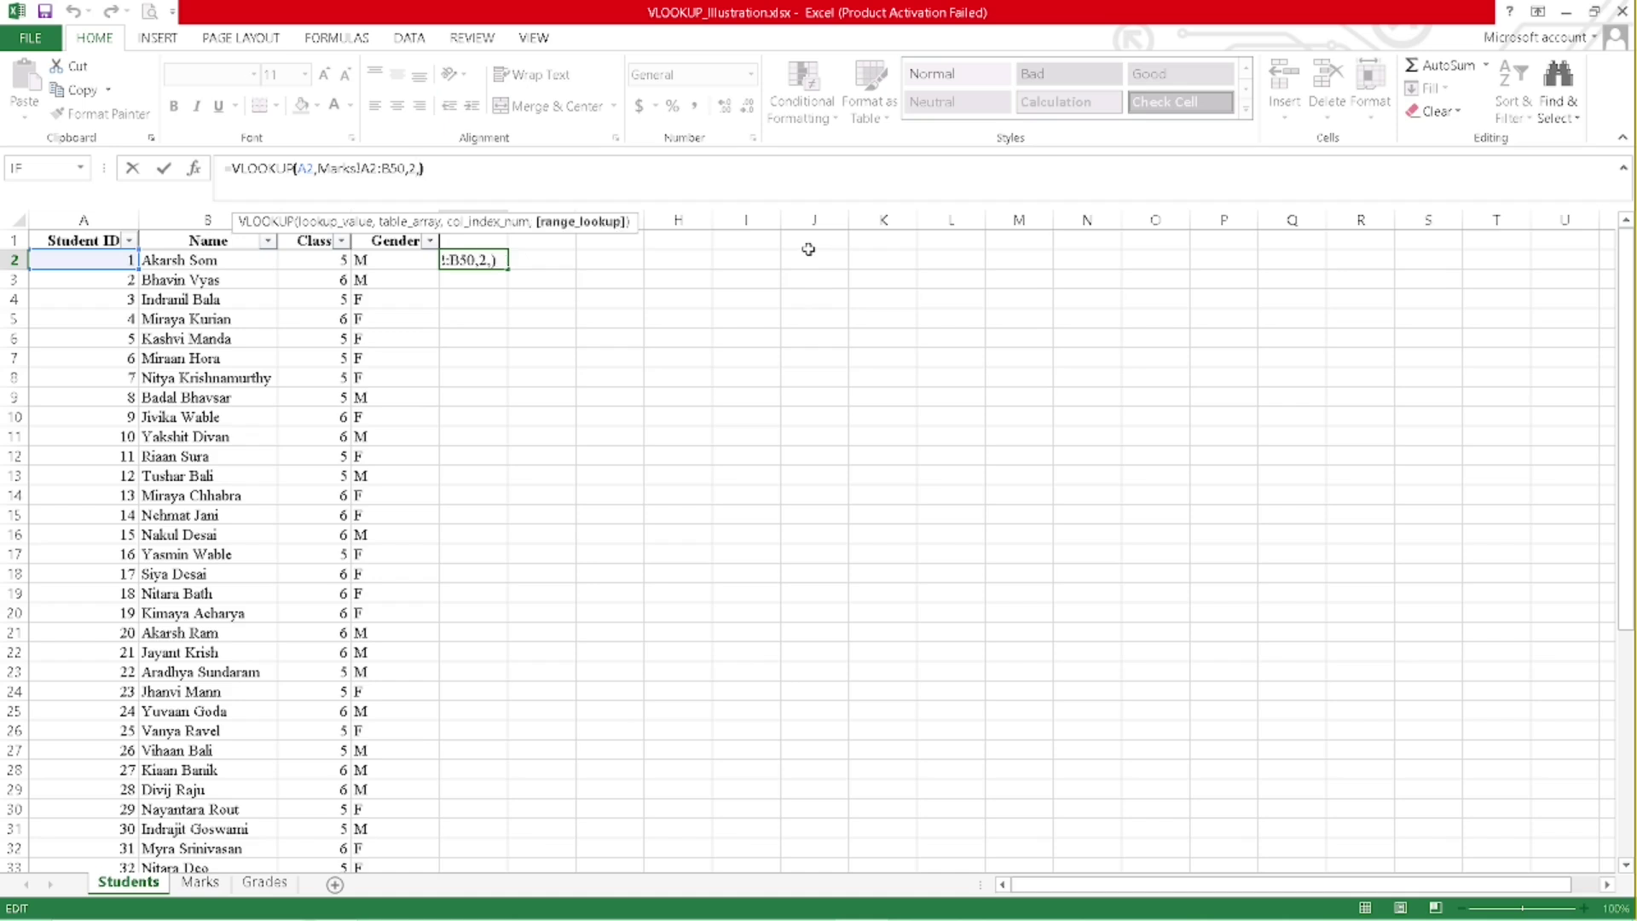
key("Delete")
type("f")
left_click(511, 257)
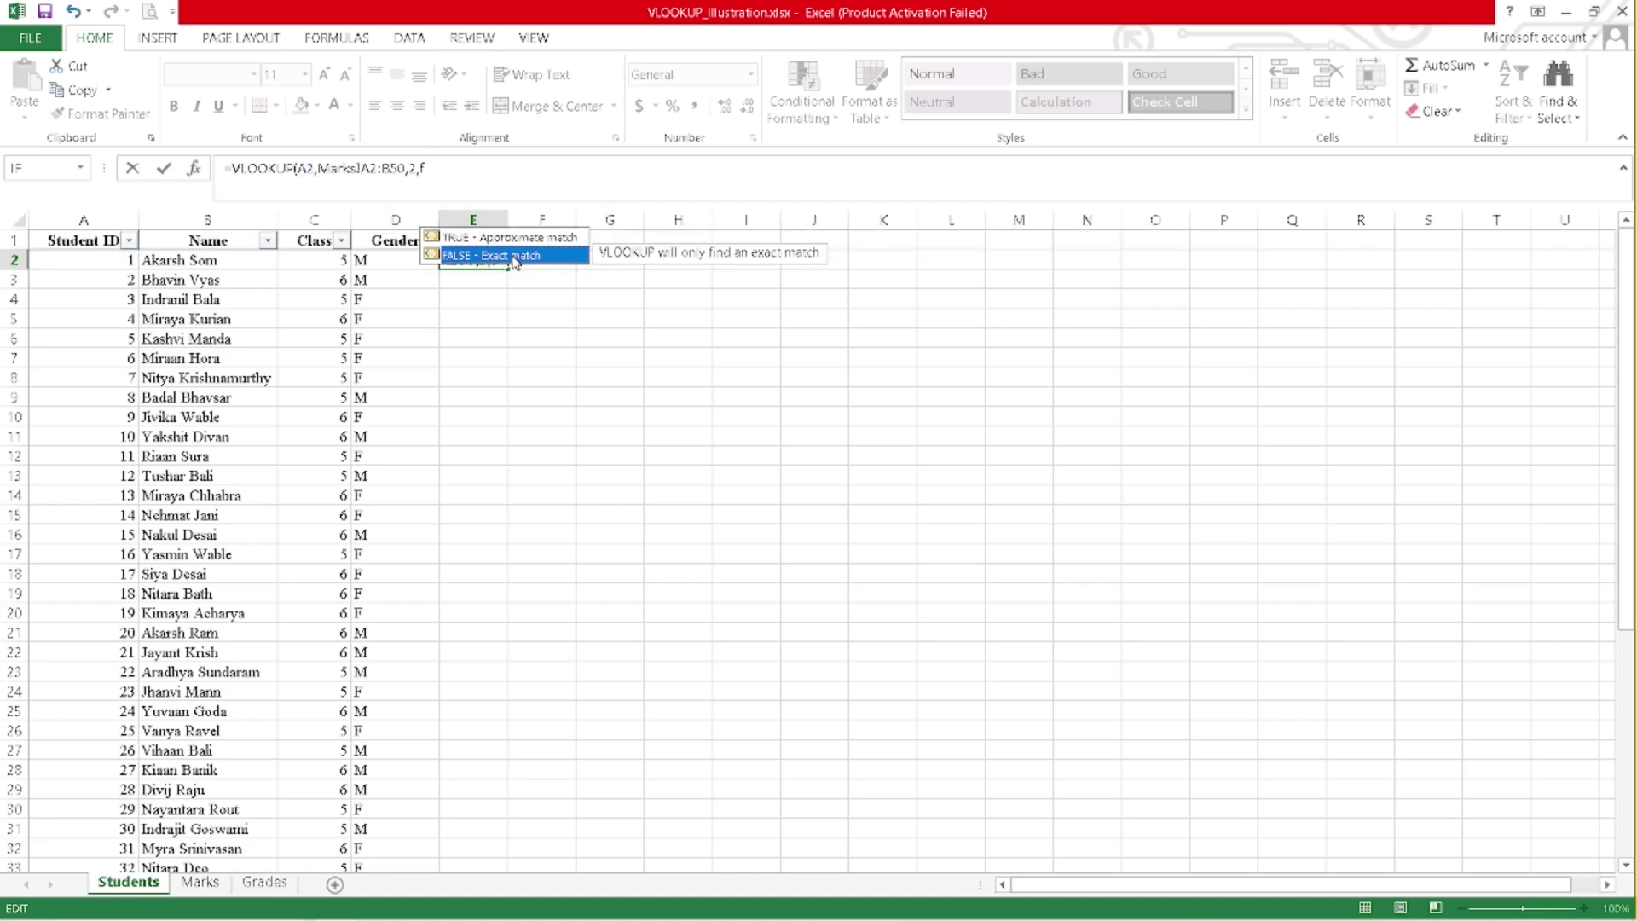
key("Tab")
type(")")
key("ctrl+Return")
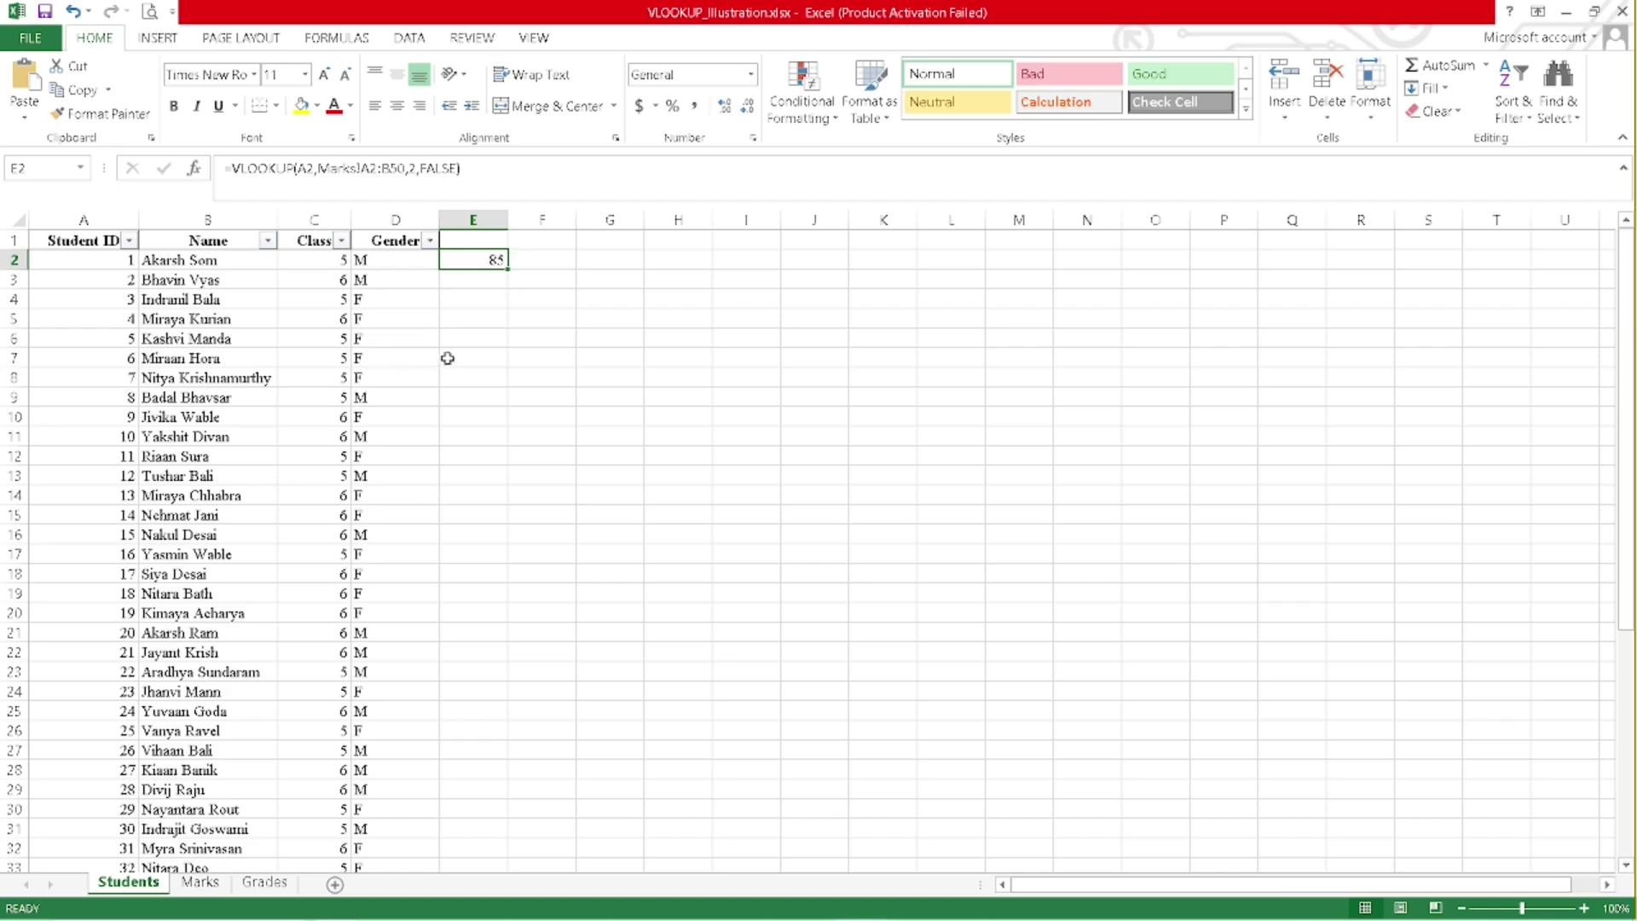
left_click_drag(506, 270, 512, 463)
left_click_drag(514, 602, 515, 663)
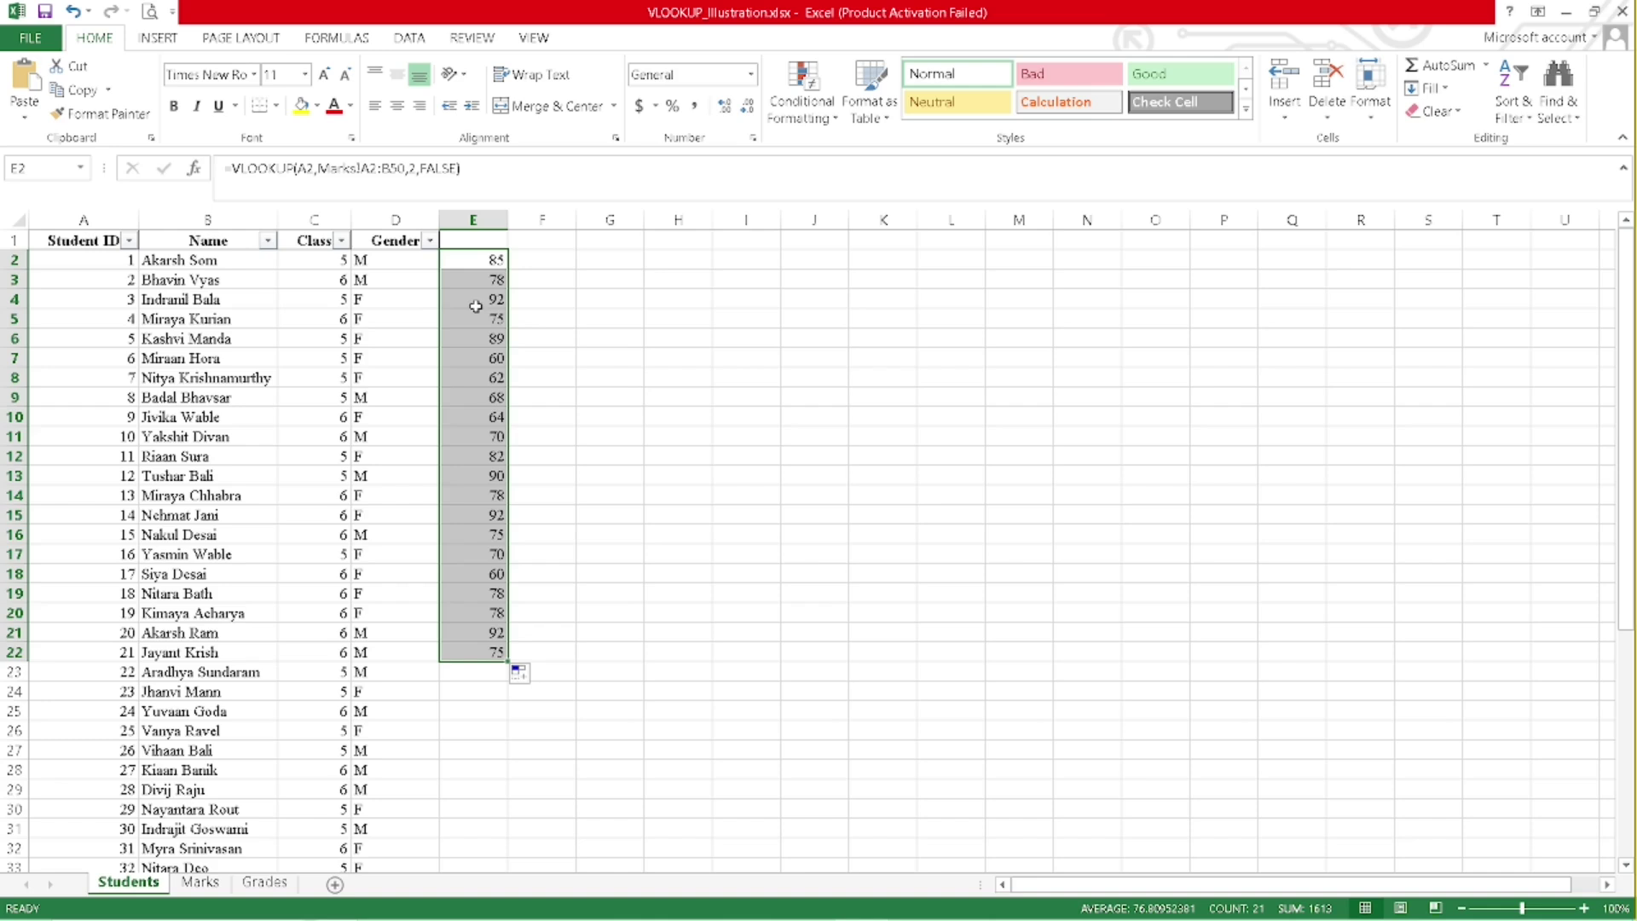
Compare the filled VLOOKUP formulas from E2 to E9 to see how the table array reference changes from row to row
left_click(481, 259)
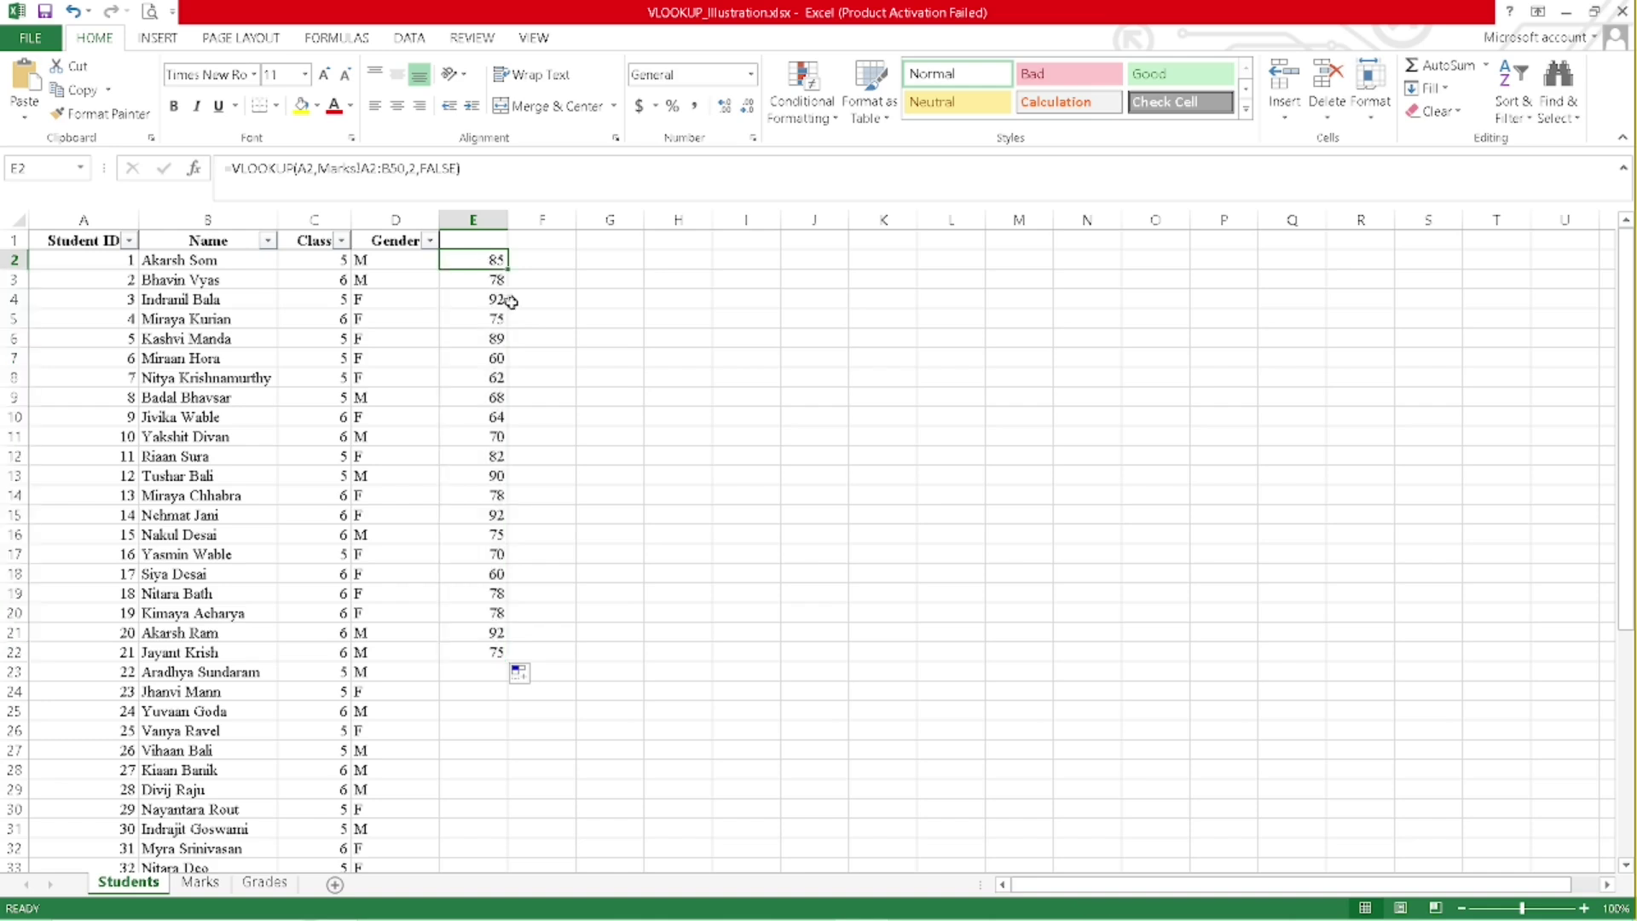
key("Down")
key("Up")
key("Down")
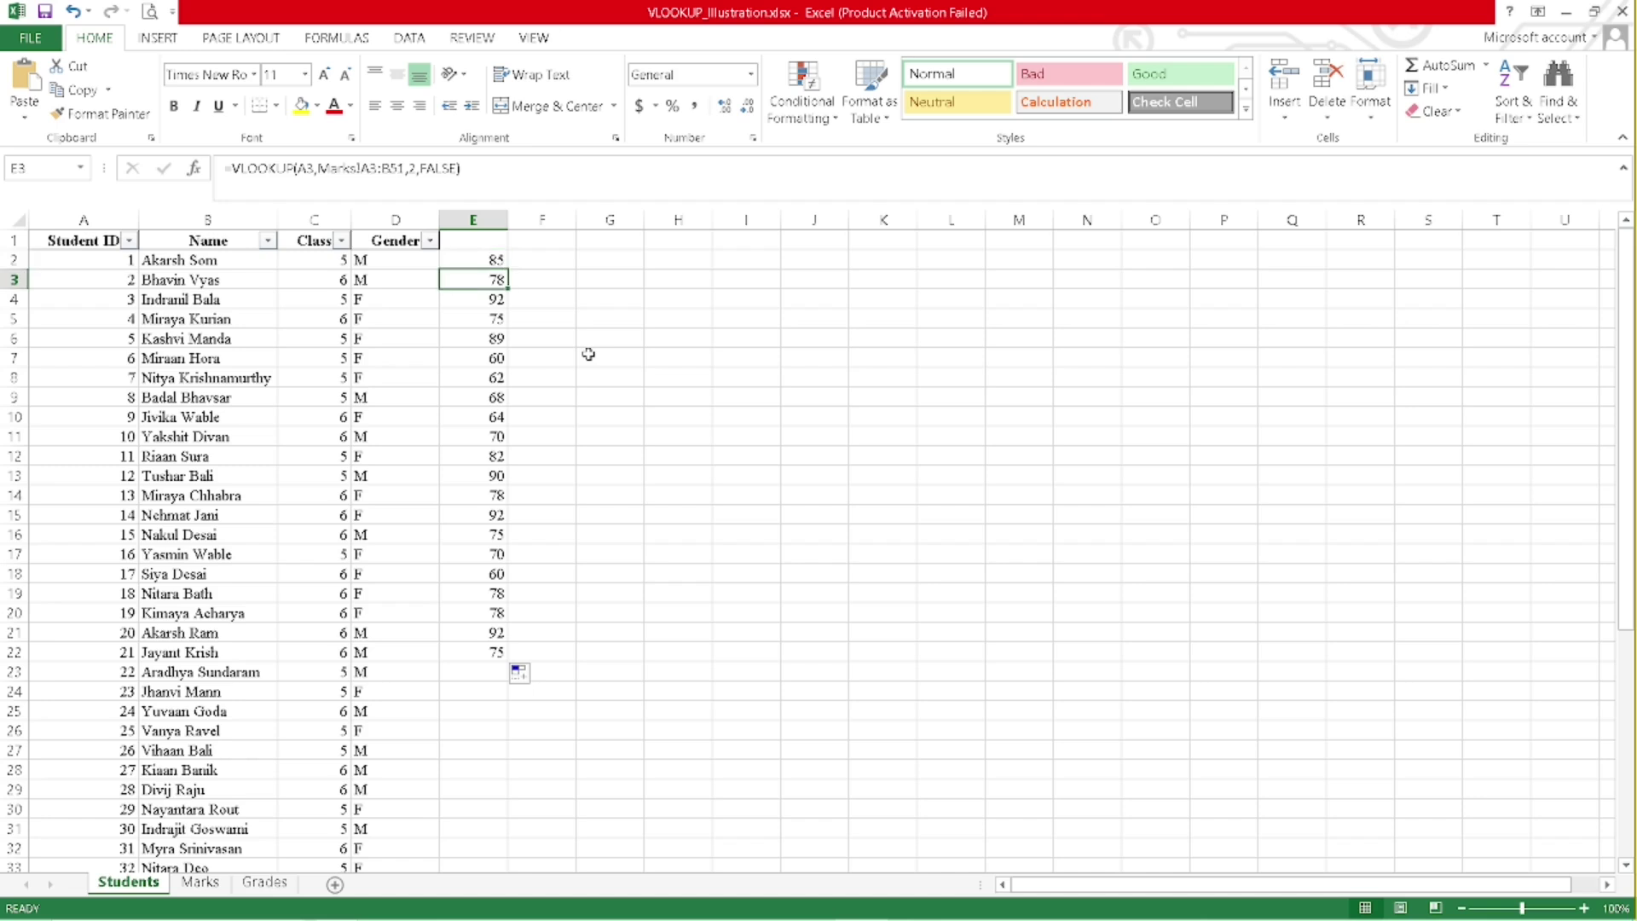
key("Up")
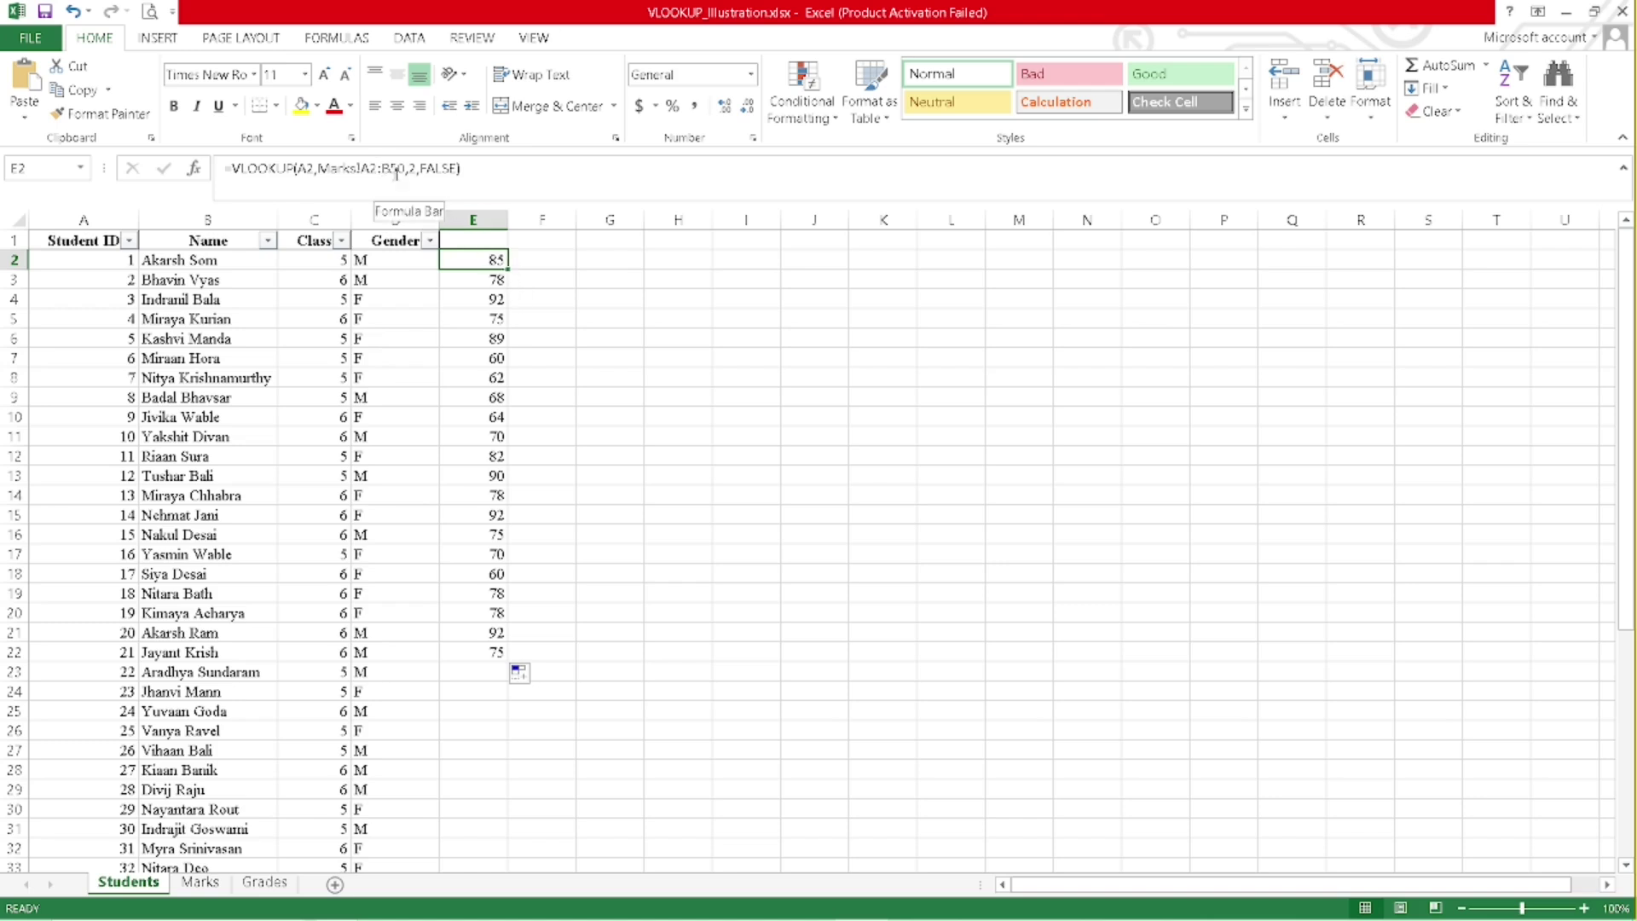
key("Down")
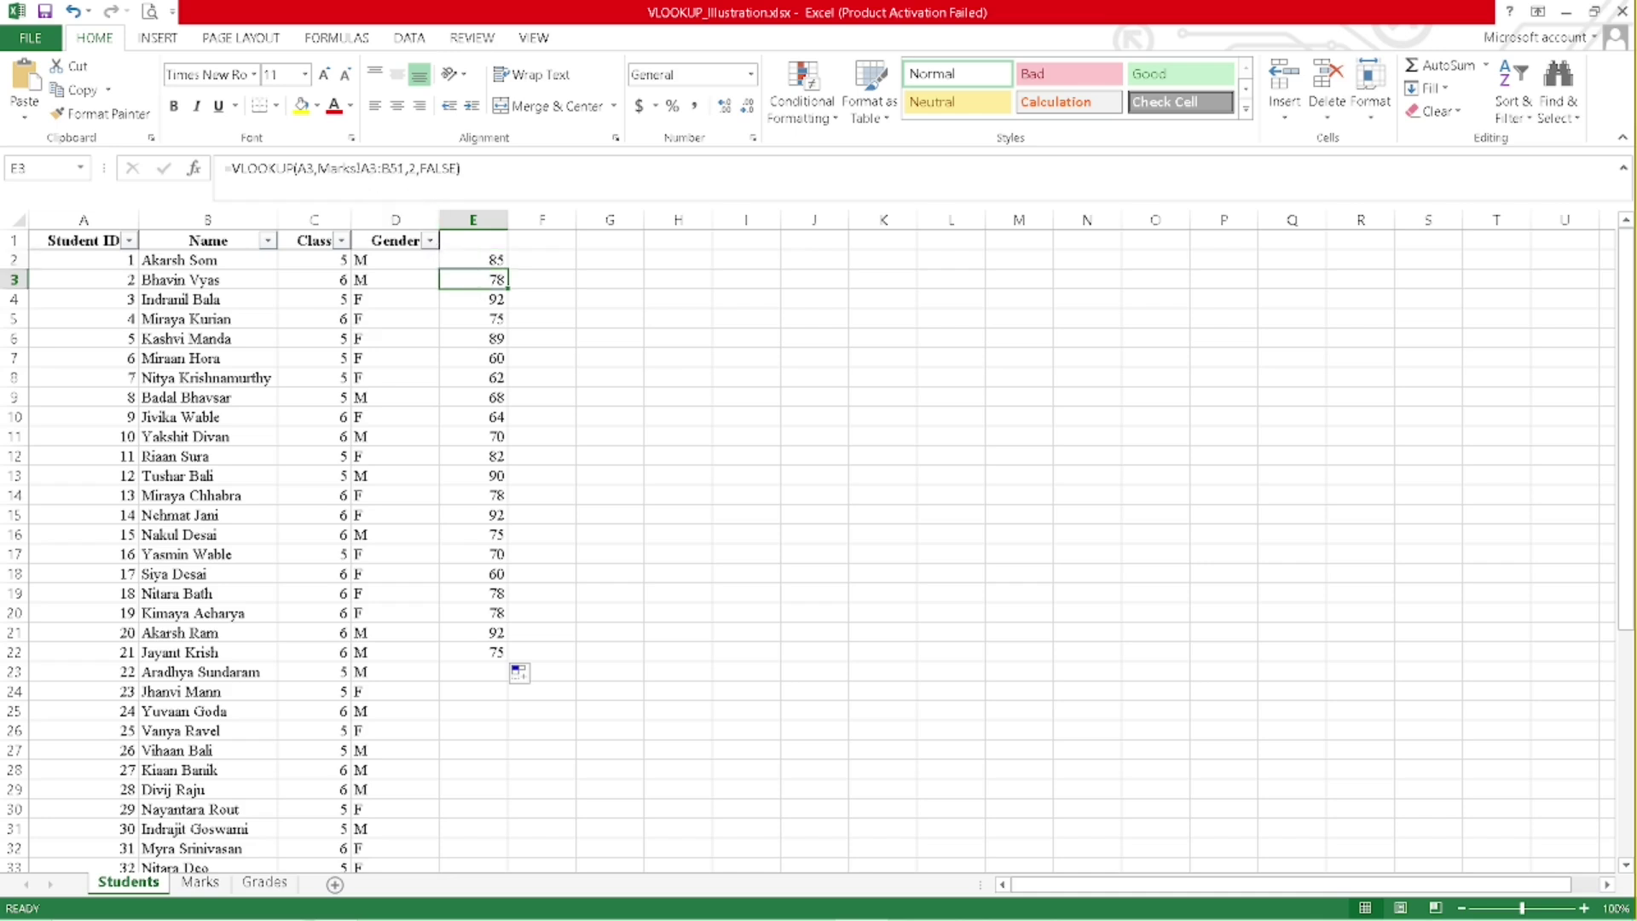
key("Down")
key("Down")
key("Down")
key("Down")
key("Down")
key("Down")
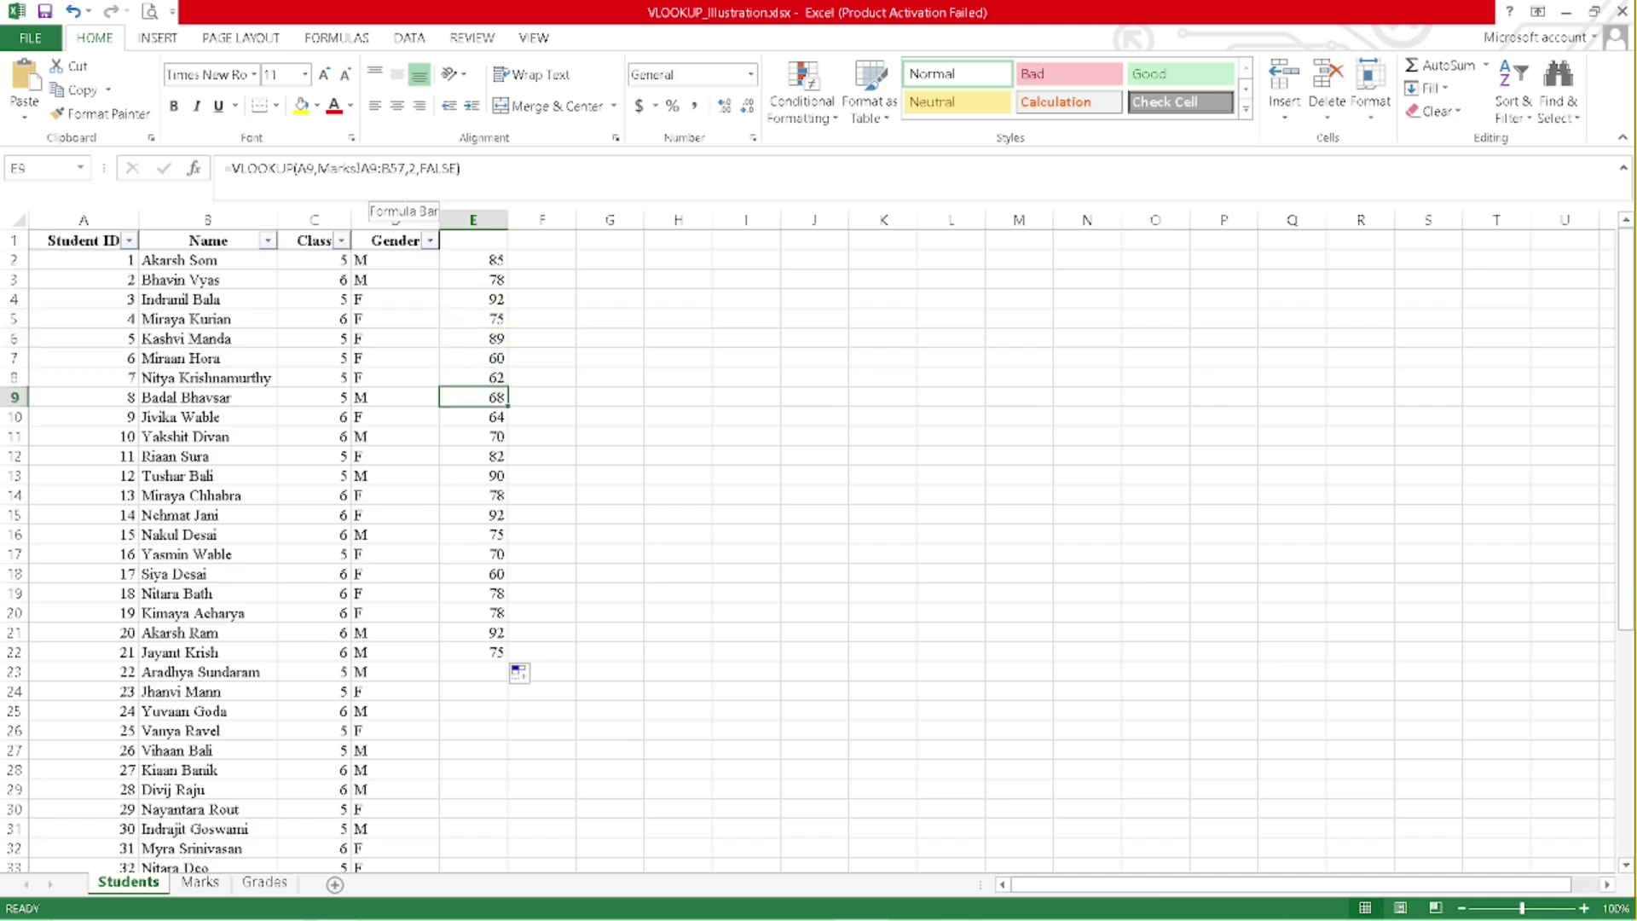
key("Up")
key("Up")
key("Up")
key("Up")
key("Up")
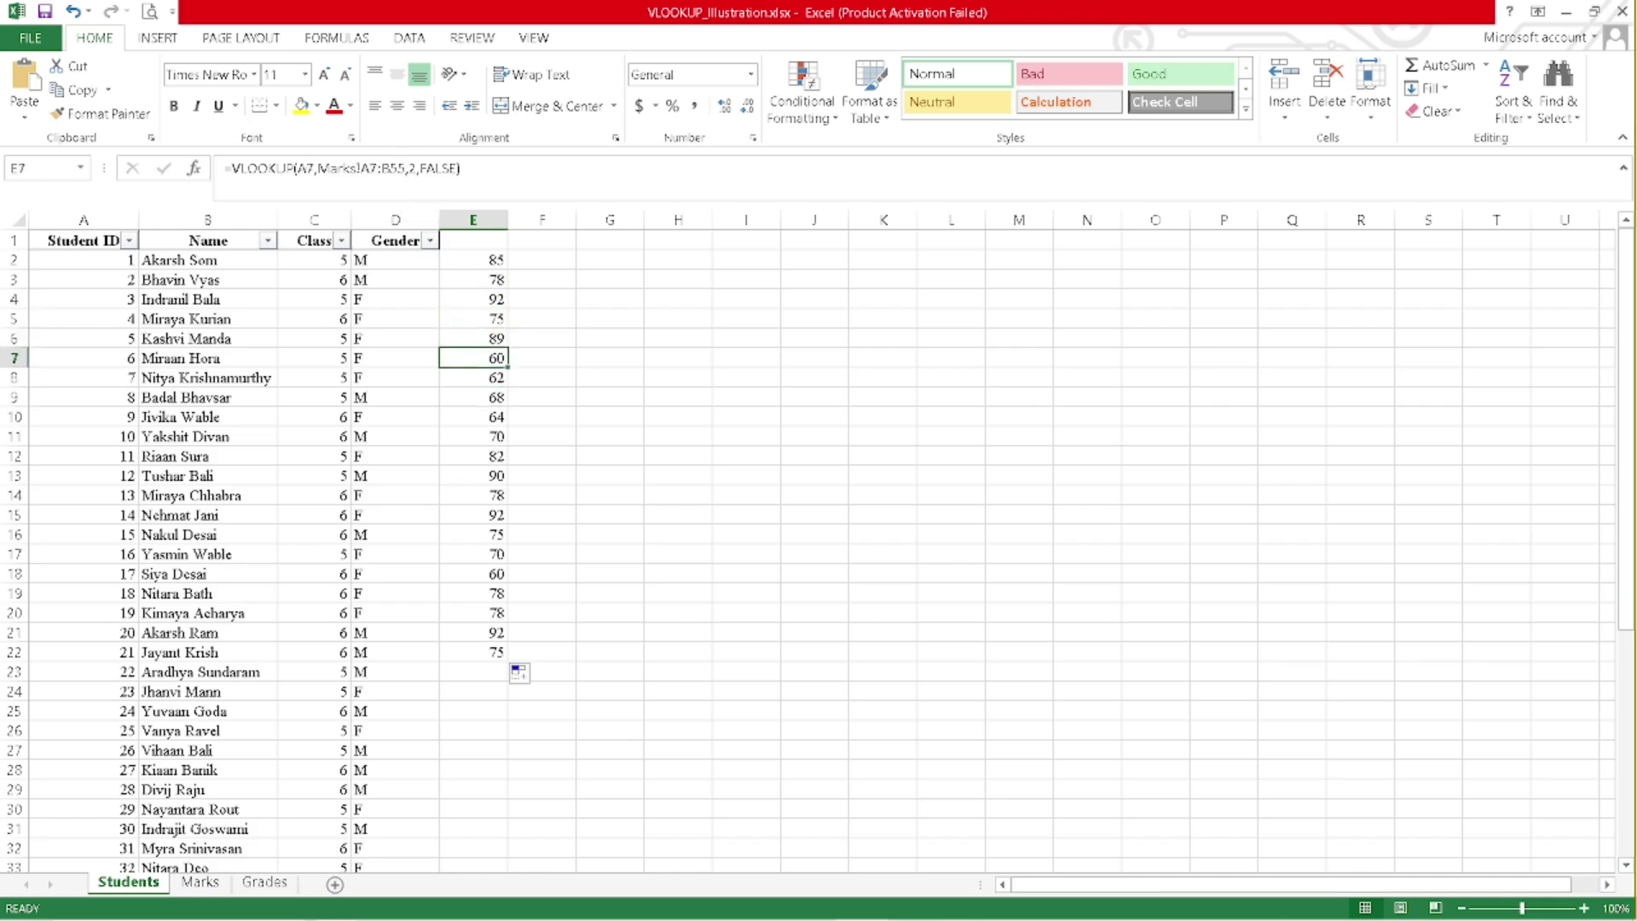
key("Up")
key("Up")
key("Up")
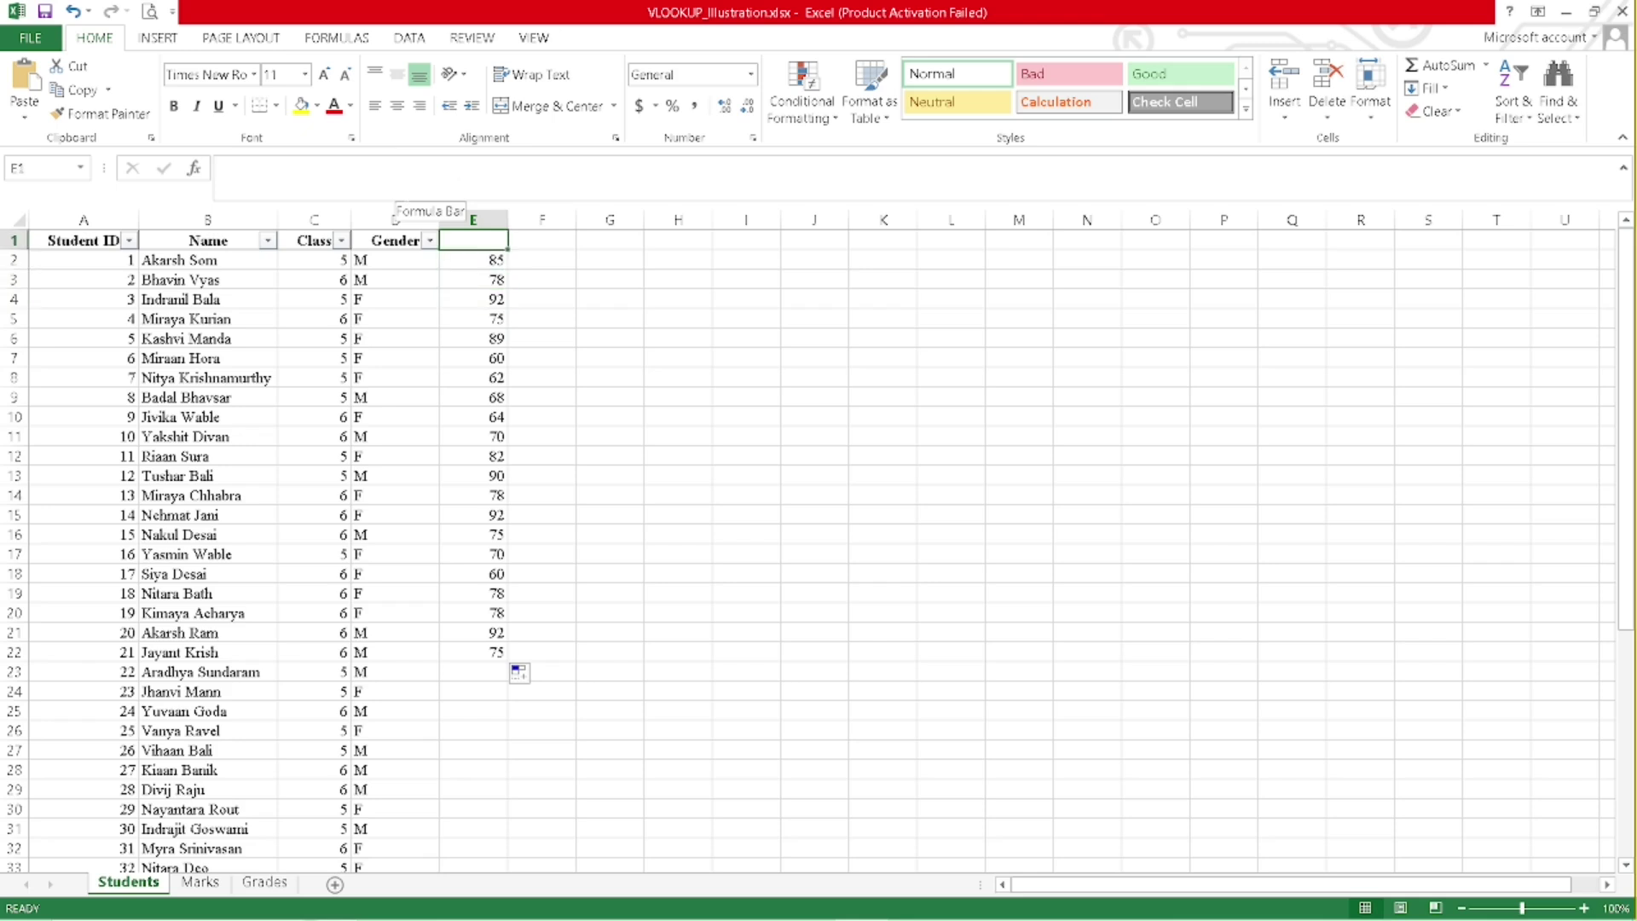
Make the table array in E2's VLOOKUP formula absolute as Marks!$A$2:$B$50 and refill the formula down to E22
key("Down")
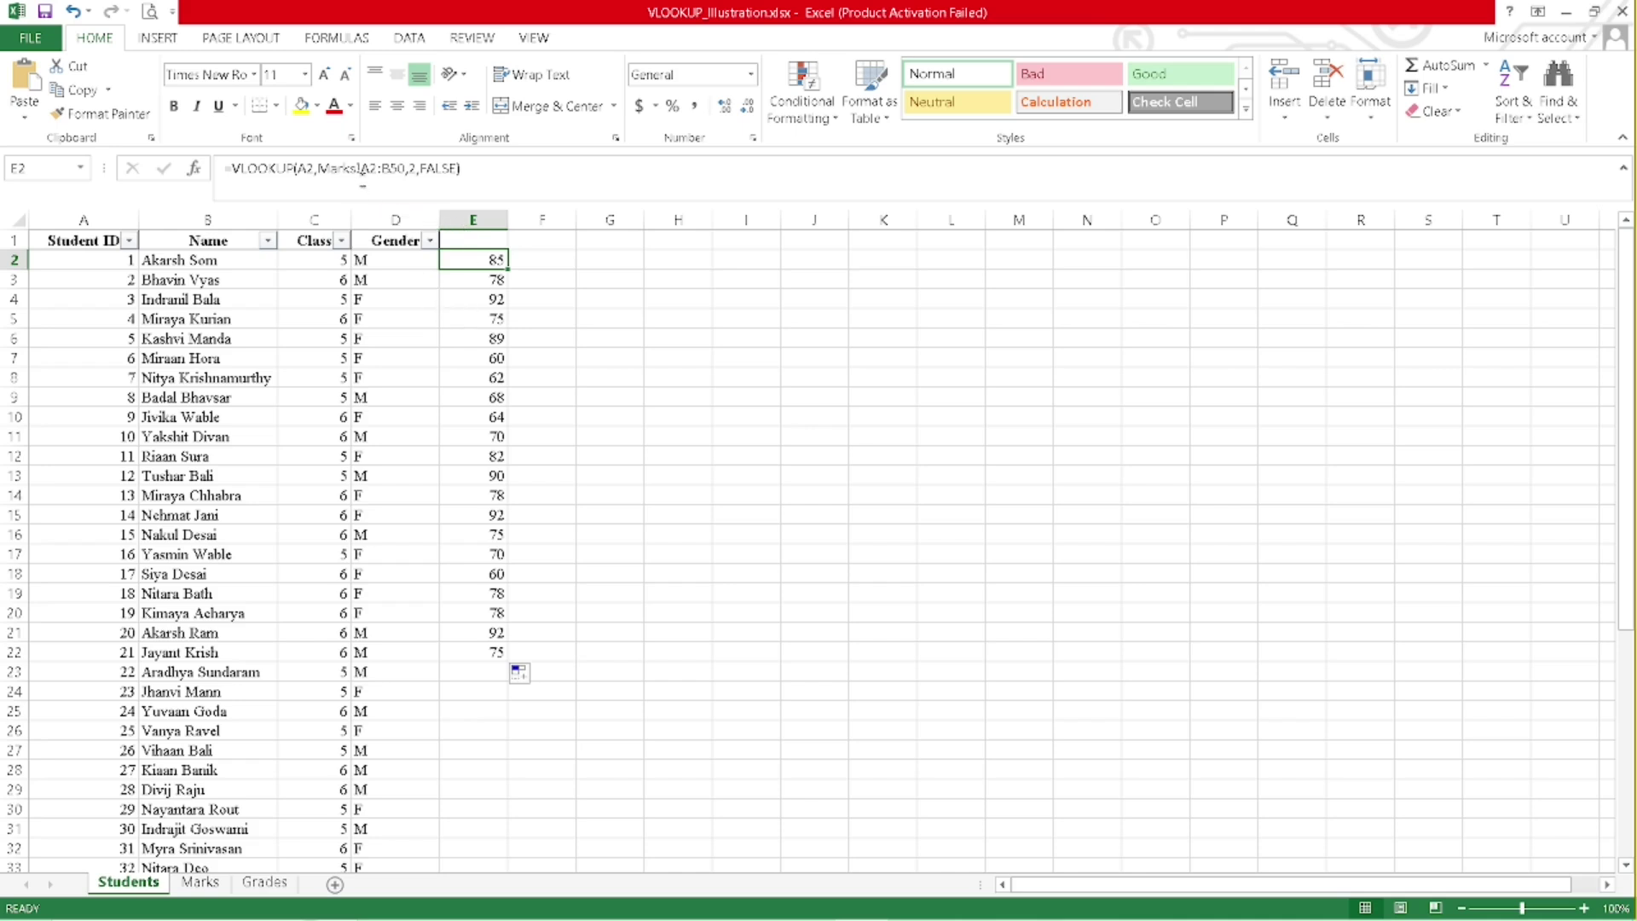
left_click_drag(318, 168, 405, 168)
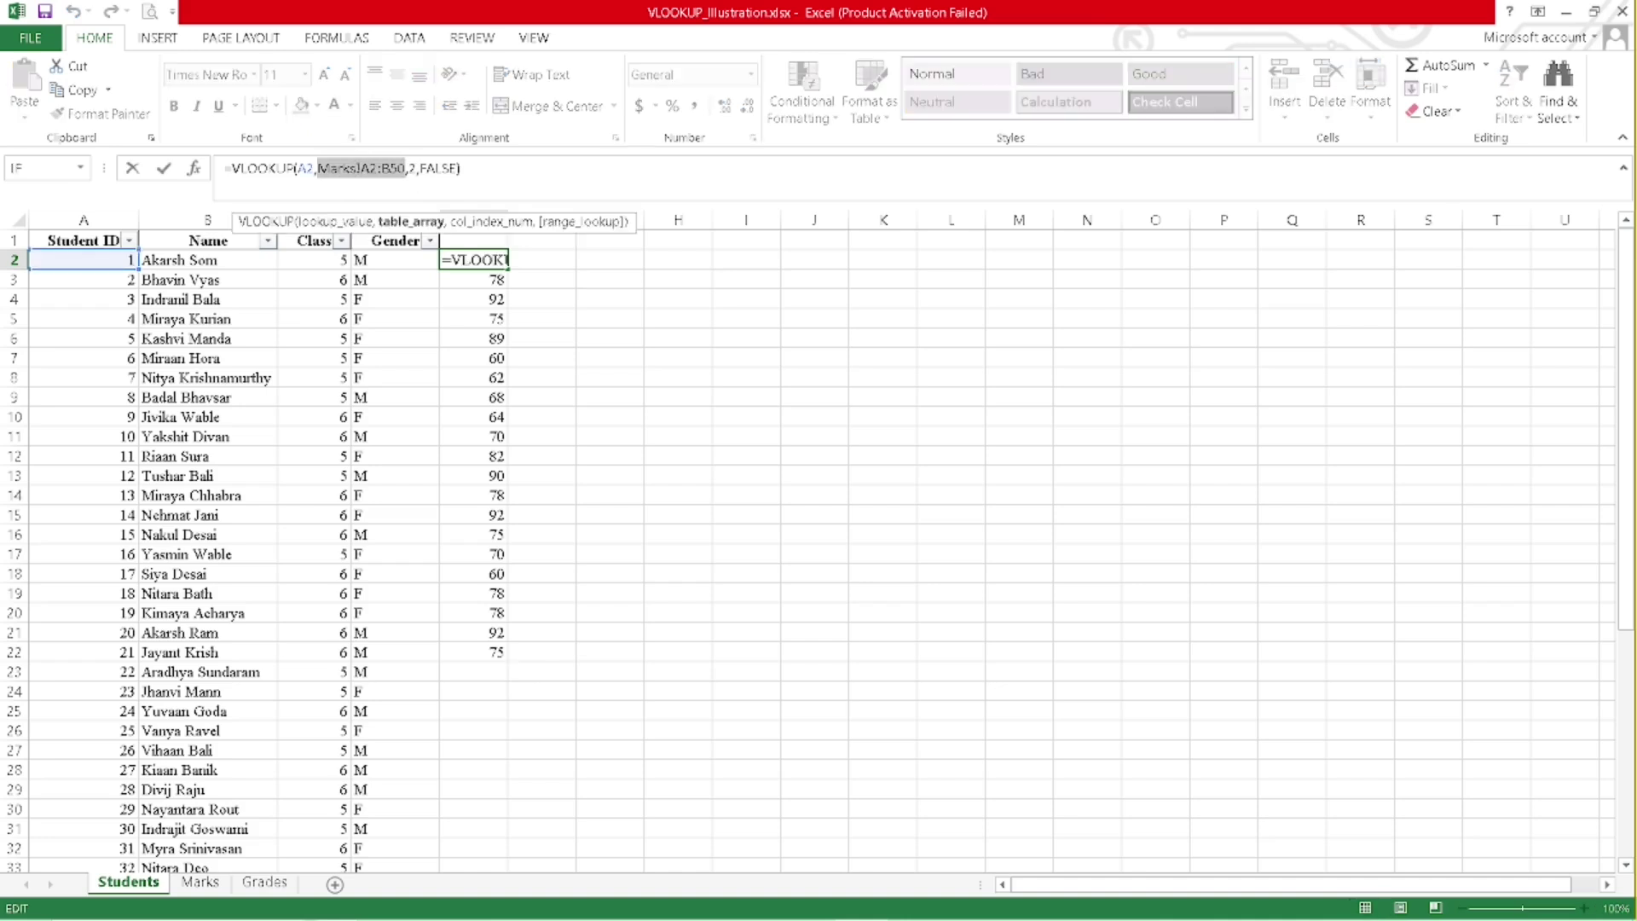
key("F4")
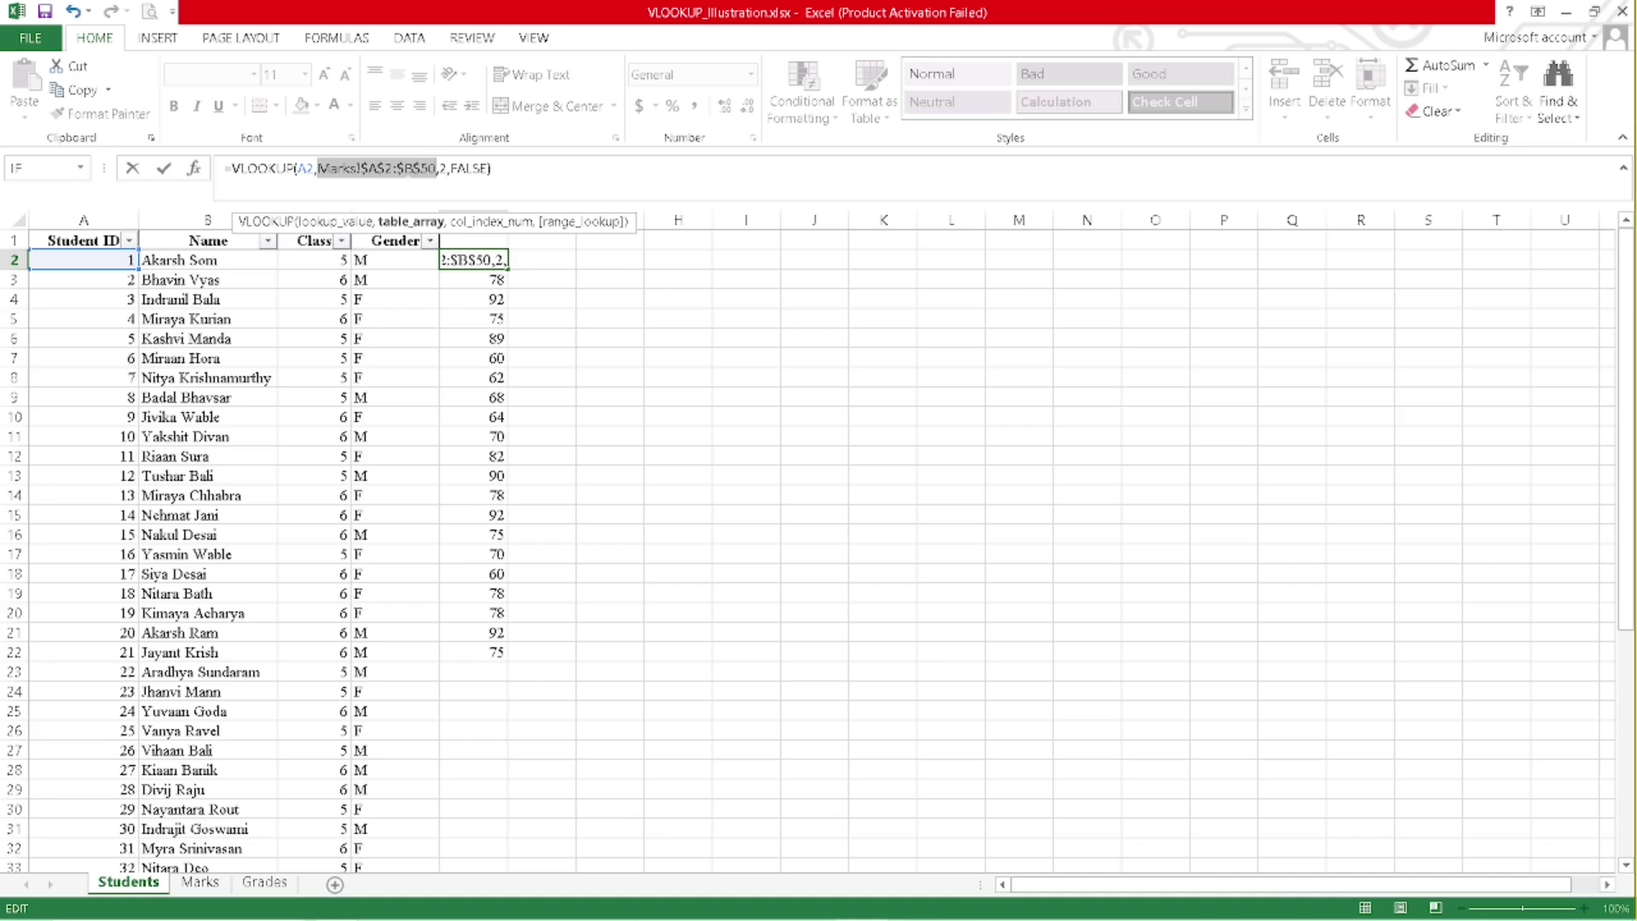
key("Return")
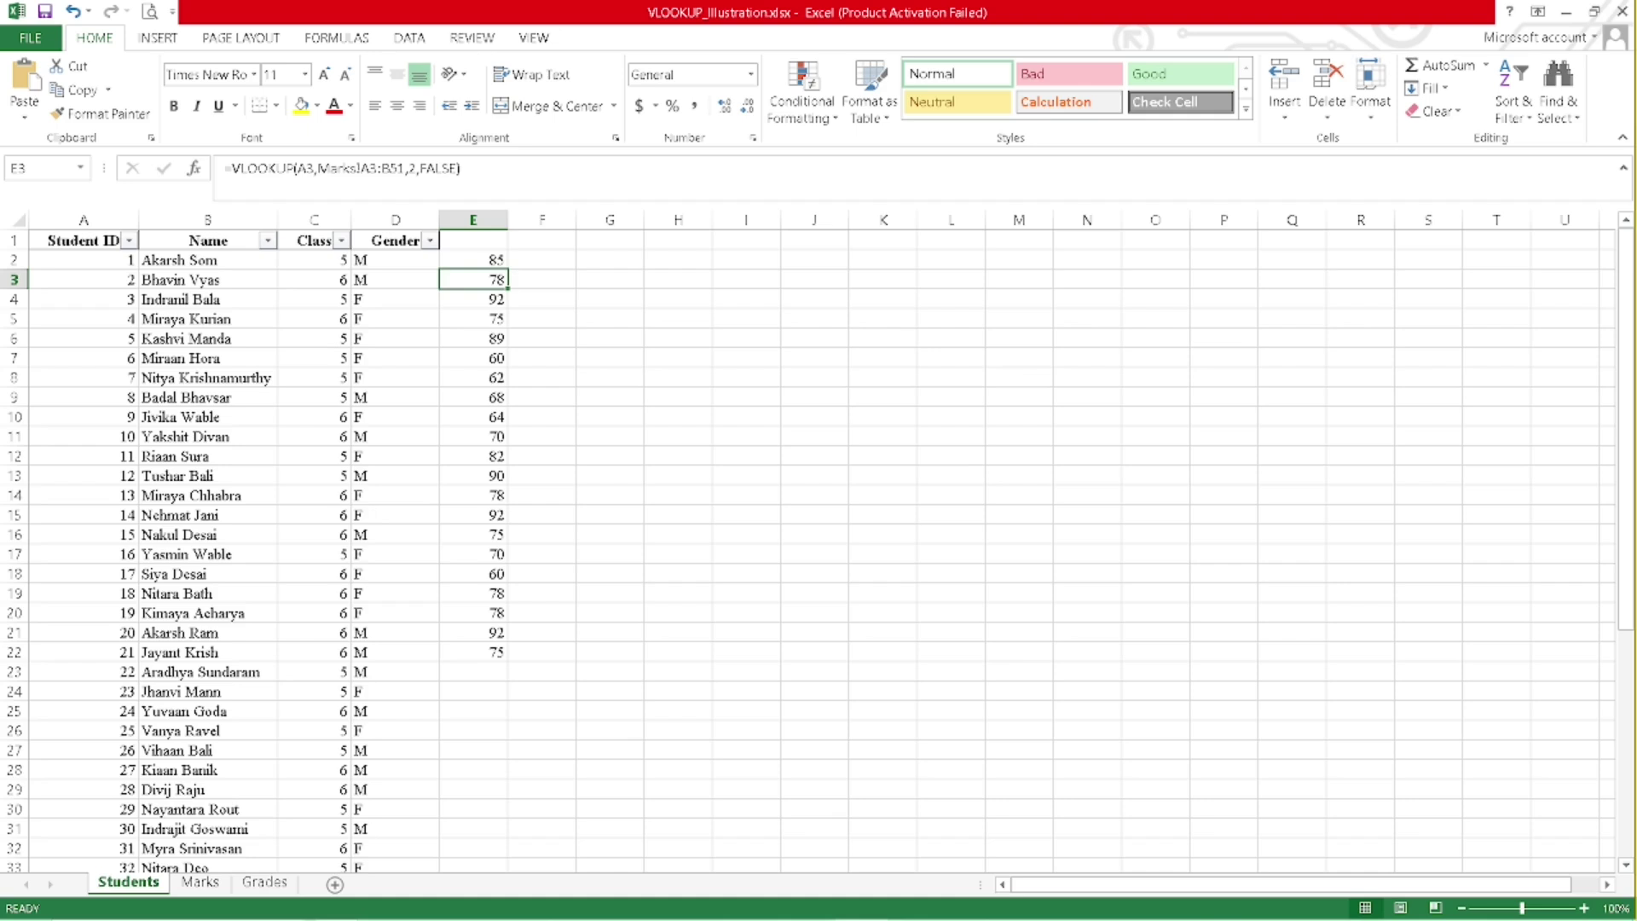
left_click(496, 256)
double_click(509, 269)
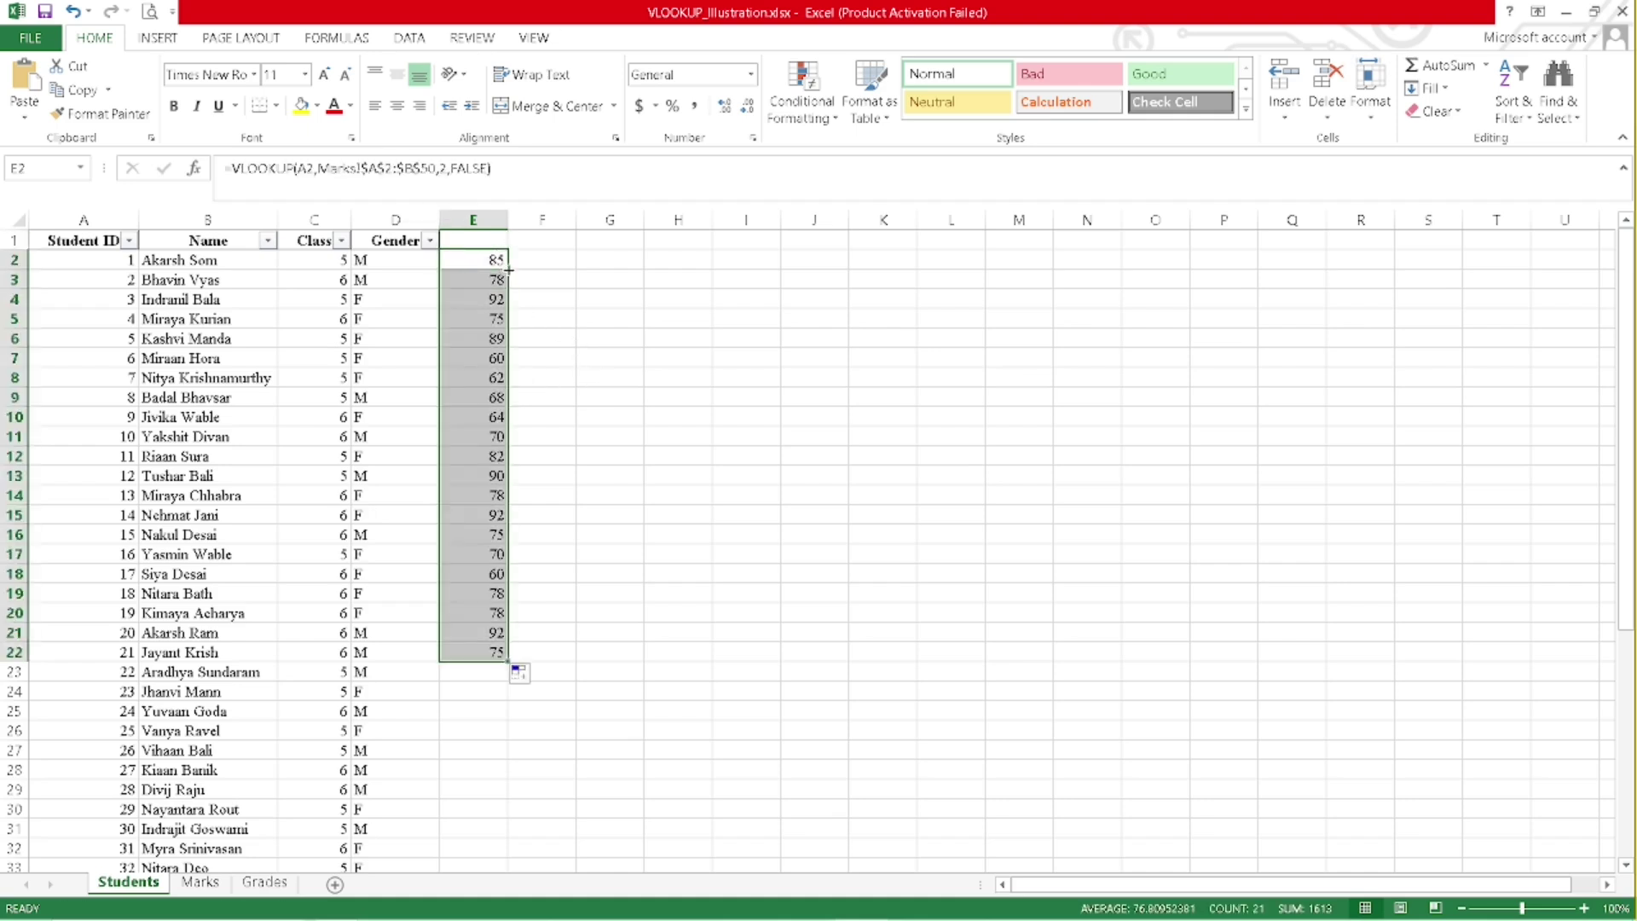
Review the refilled formulas from E3 downward to check how the table array reference behaves in each row
key("Down")
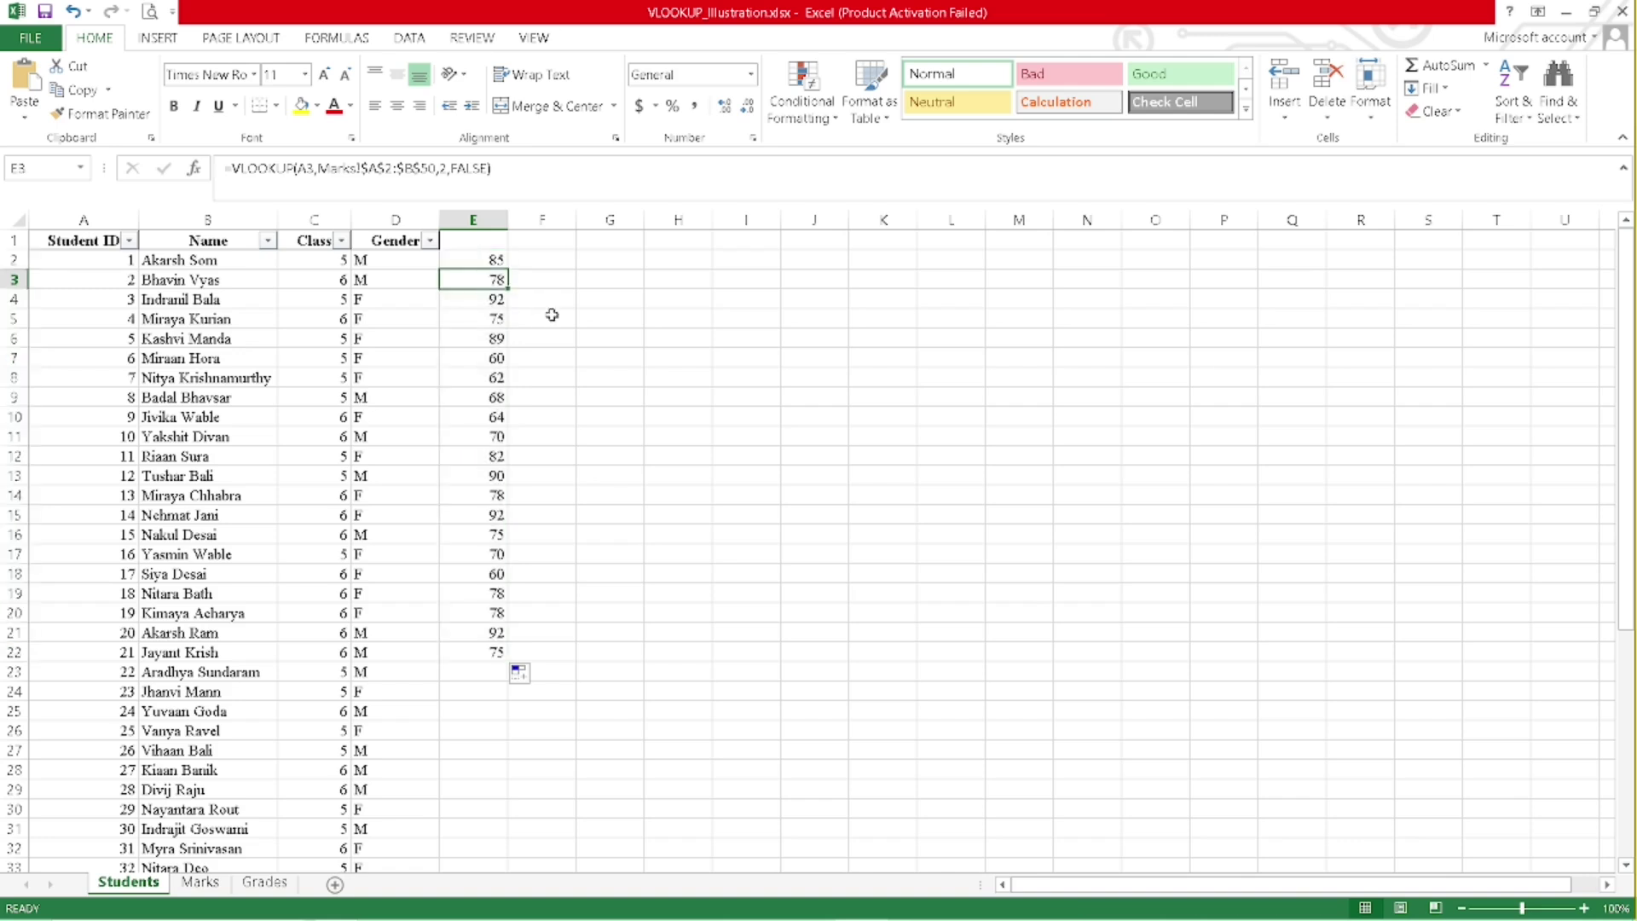
key("Down")
key("Down")
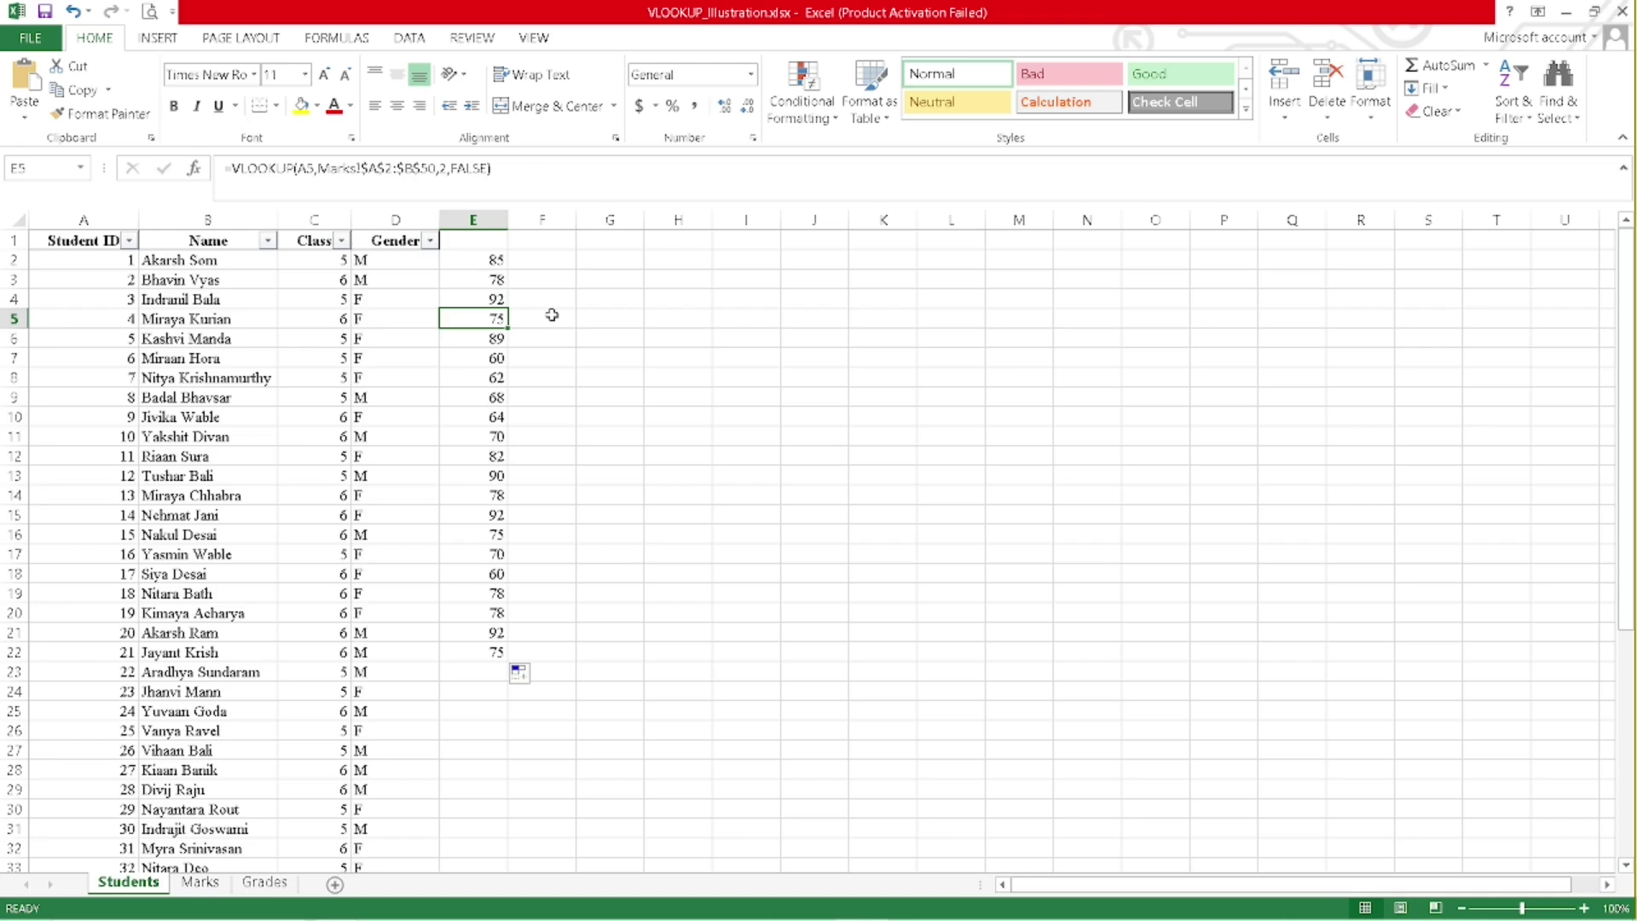
key("Down")
key("Down")
key("Down")
key("Down")
key("Down")
key("Down")
key("Down")
key("Down")
key("Down")
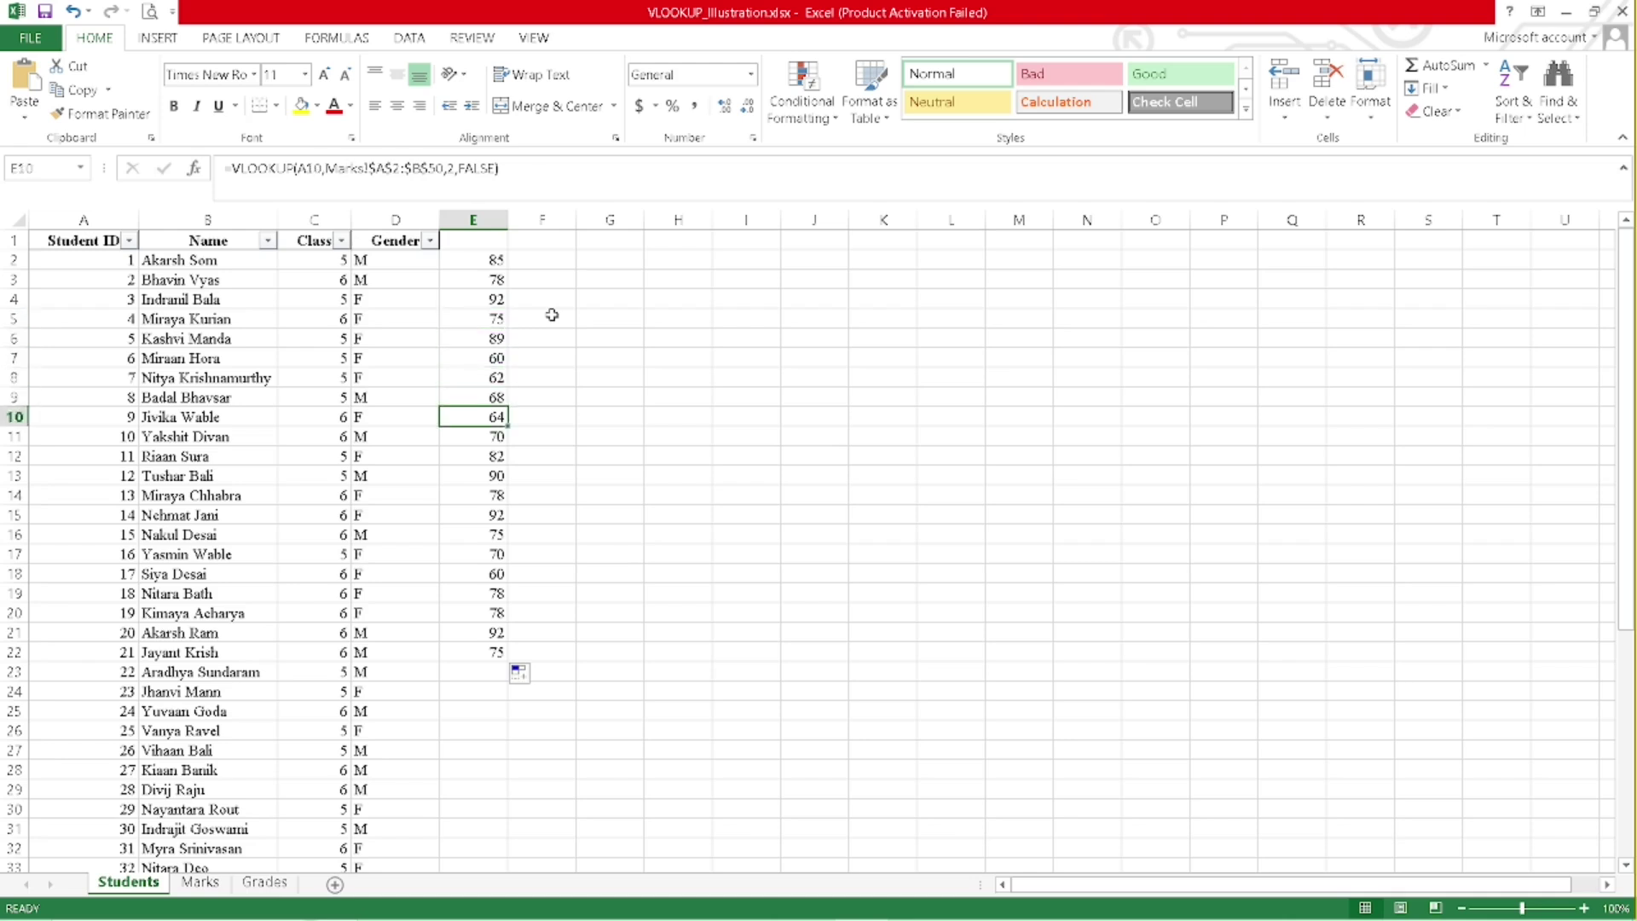
key("Down")
key("Down")
Extend the VLOOKUP formula from E22 down to E50 and review the filled column
scroll(452, 528, "down", 2)
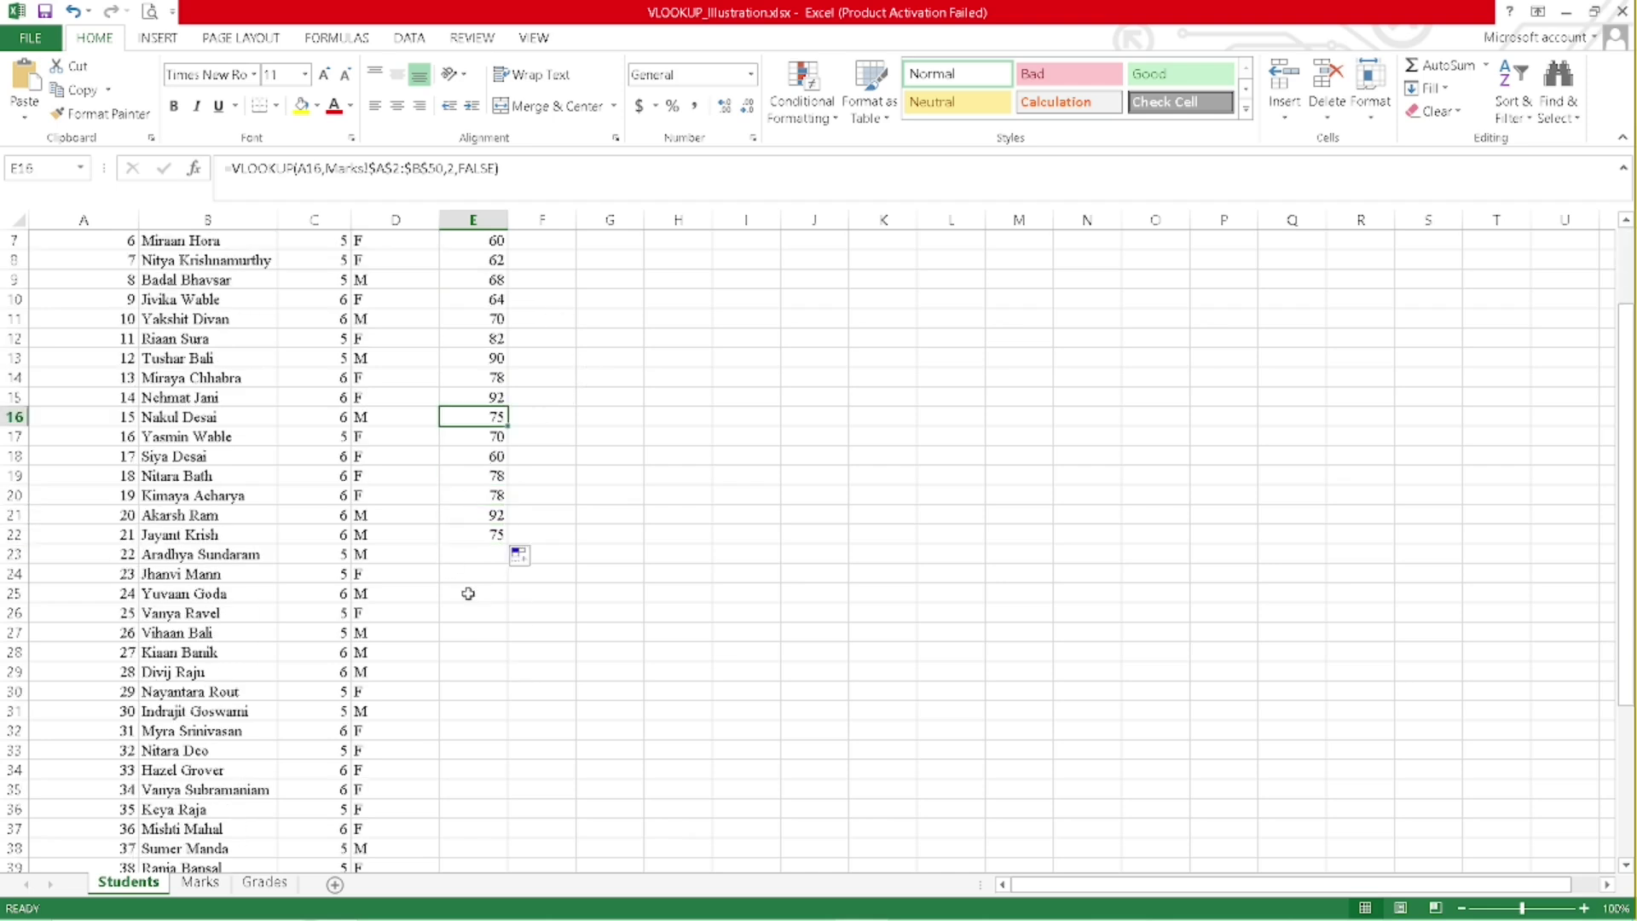
left_click(507, 540)
double_click(510, 543)
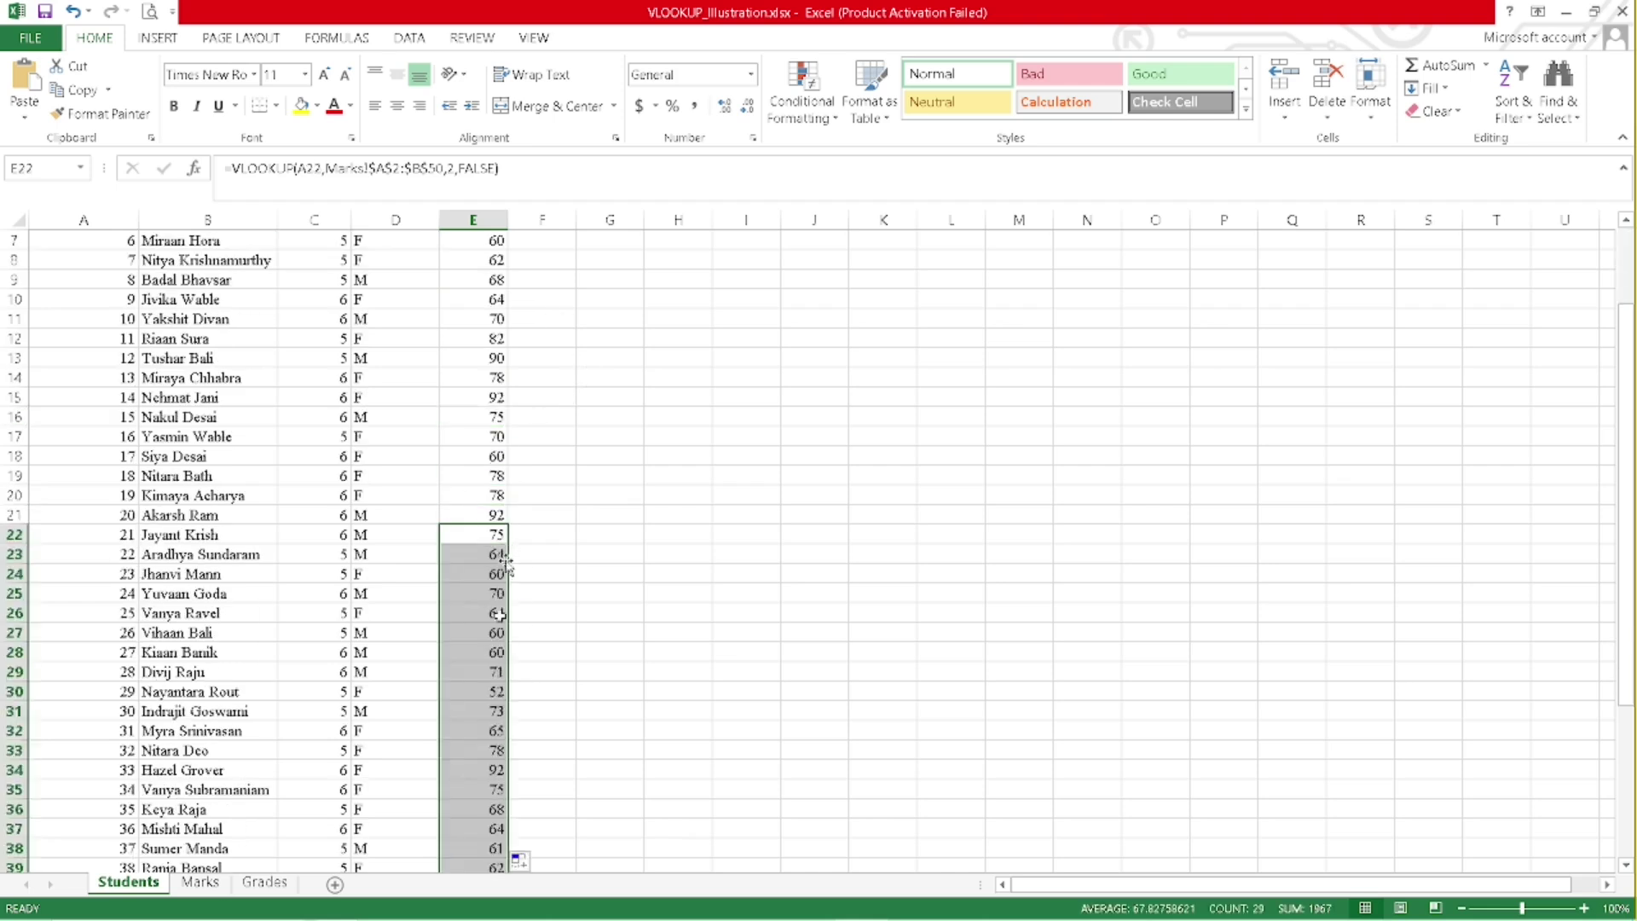
scroll(503, 673, "down", 7)
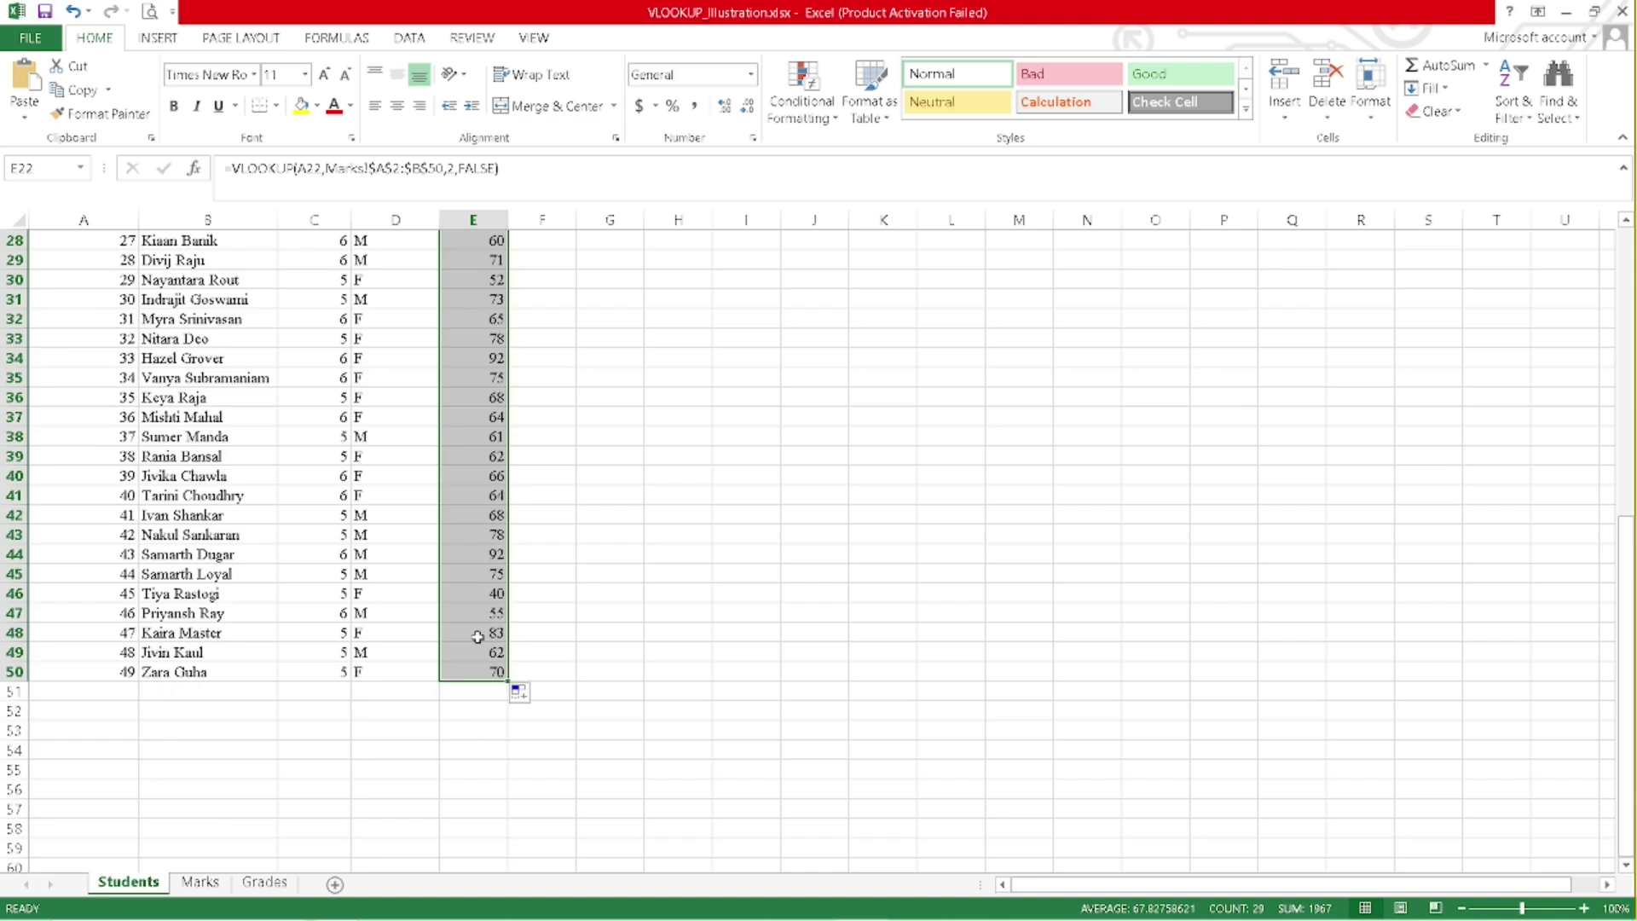
scroll(478, 636, "up", 9)
scroll(478, 636, "down", 3)
scroll(477, 636, "up", 3)
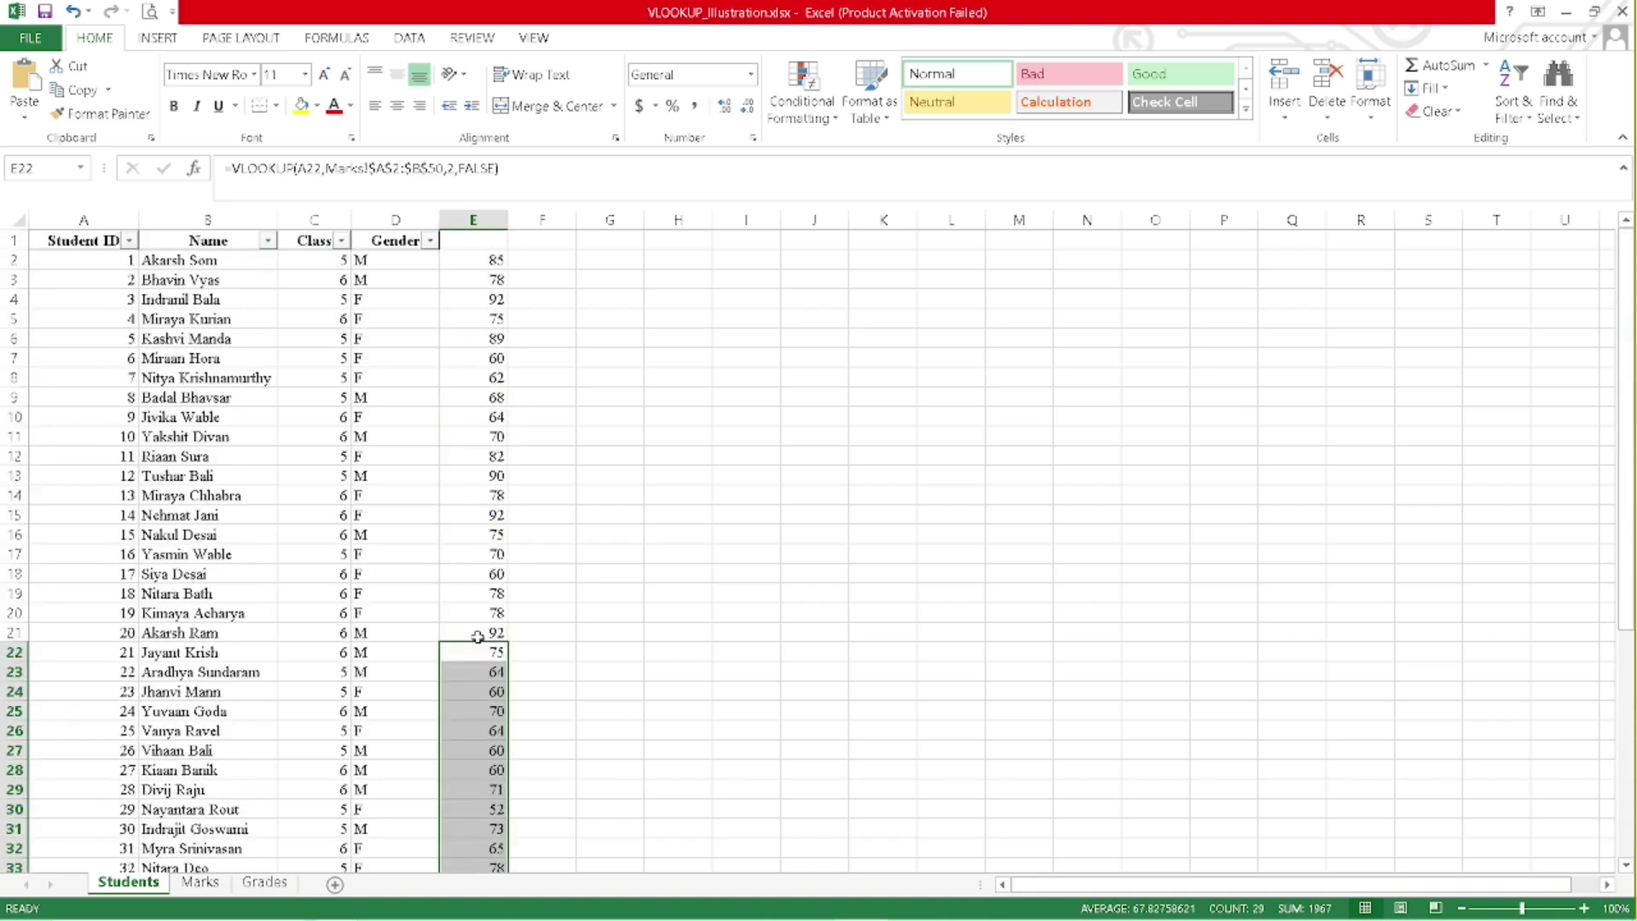
Check the Math mark retrieved for student ID 14 against that student's row on the Marks sheet
left_click(495, 514)
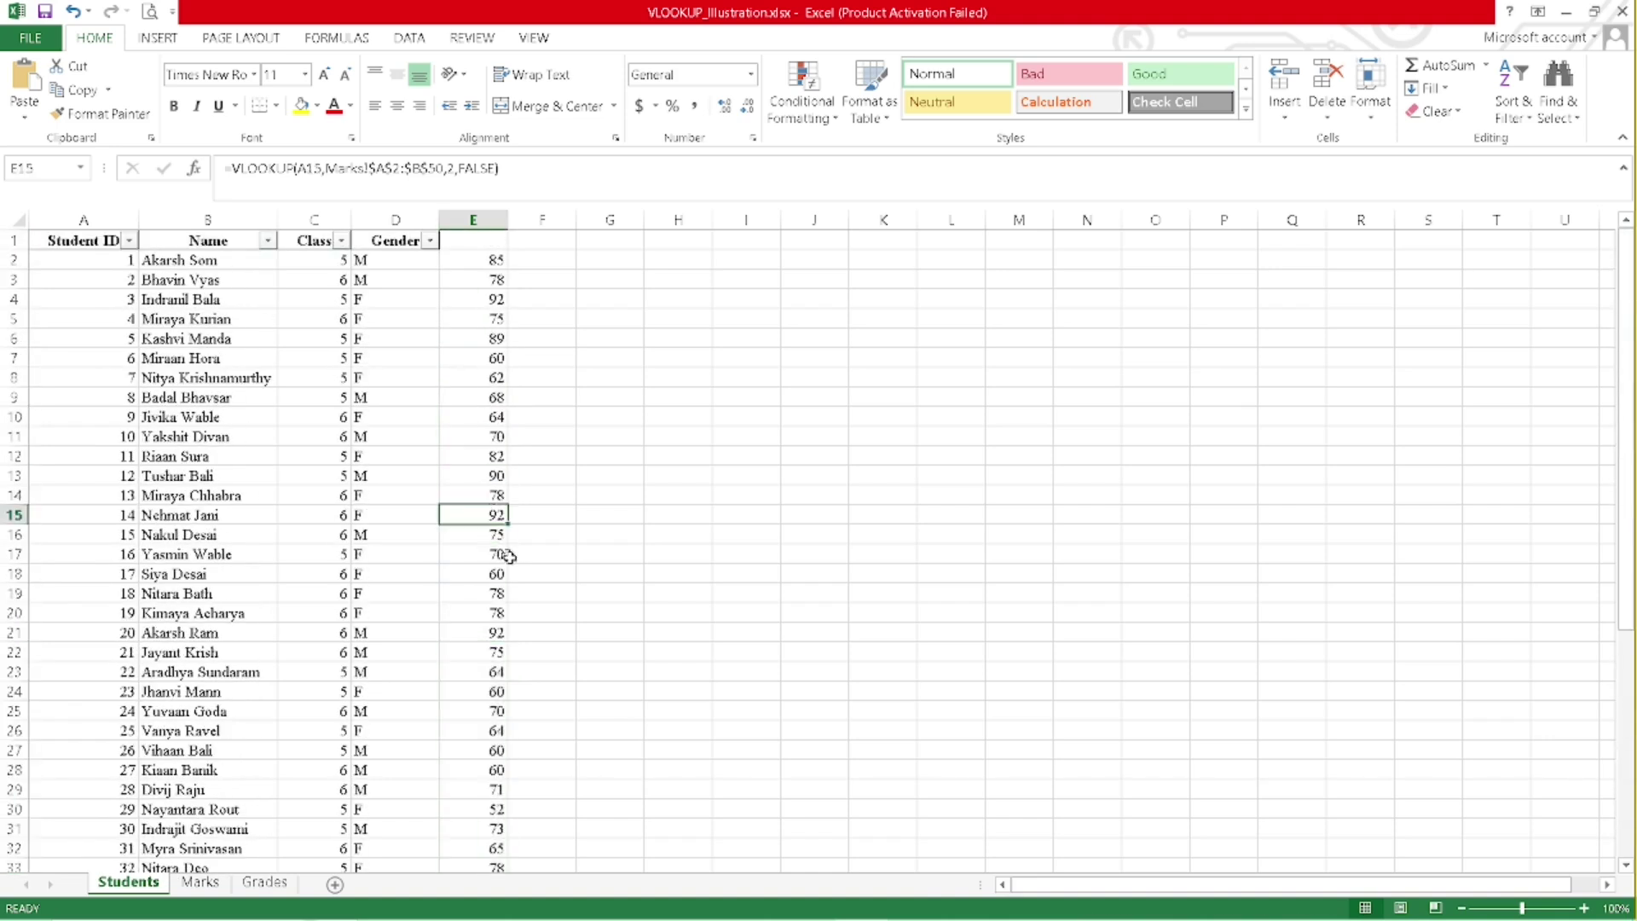
left_click(106, 515)
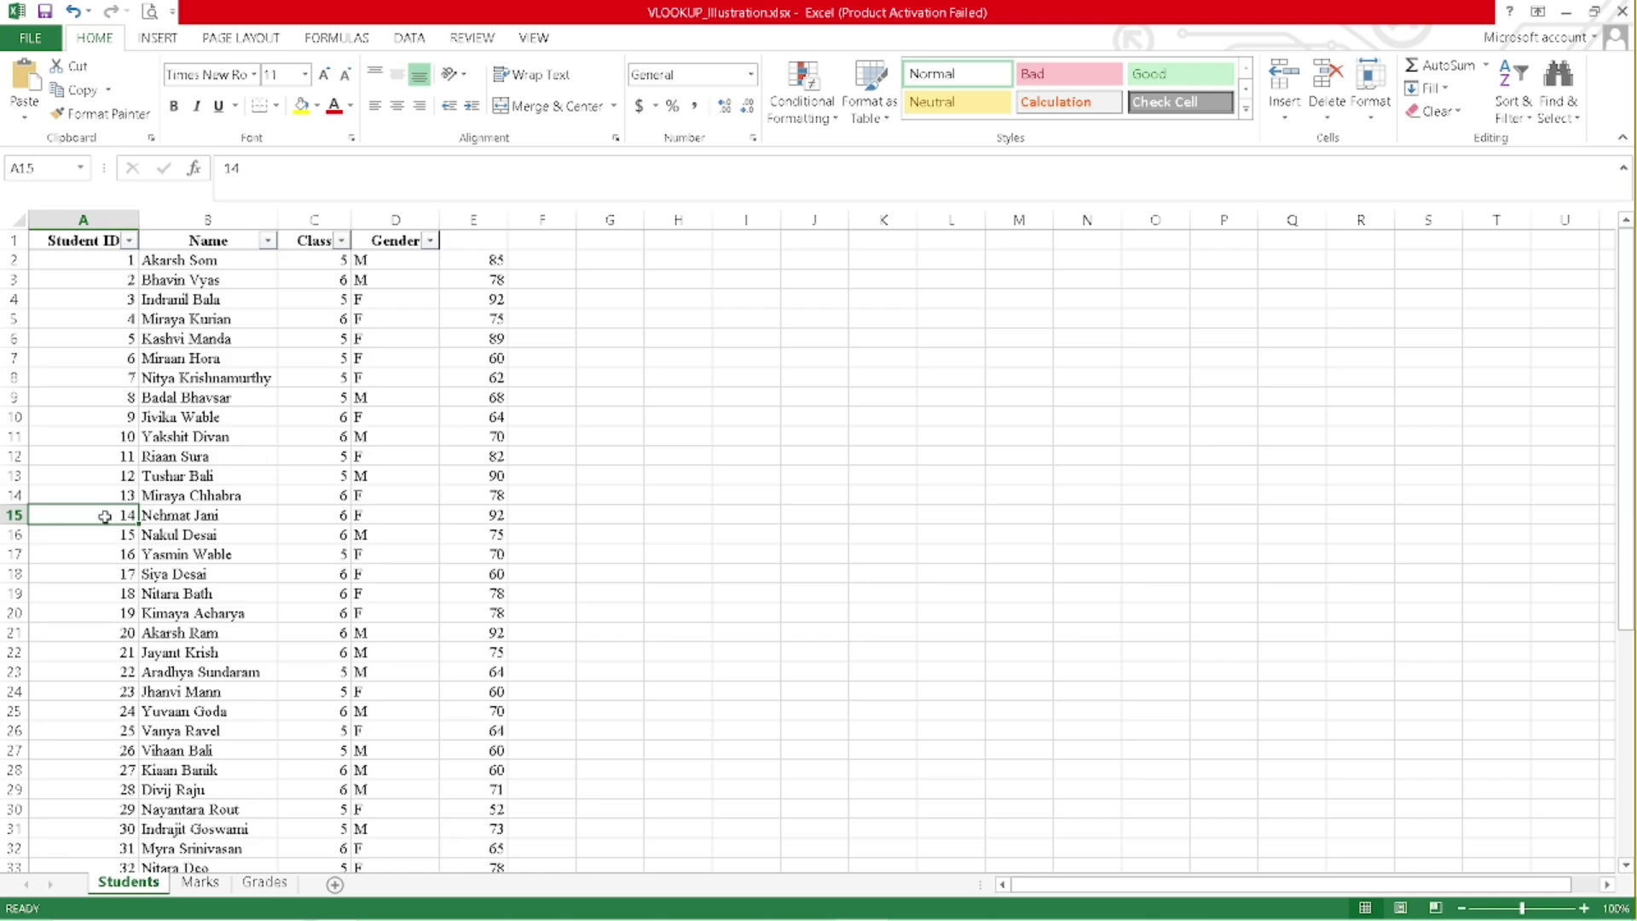
left_click(495, 514)
left_click(199, 883)
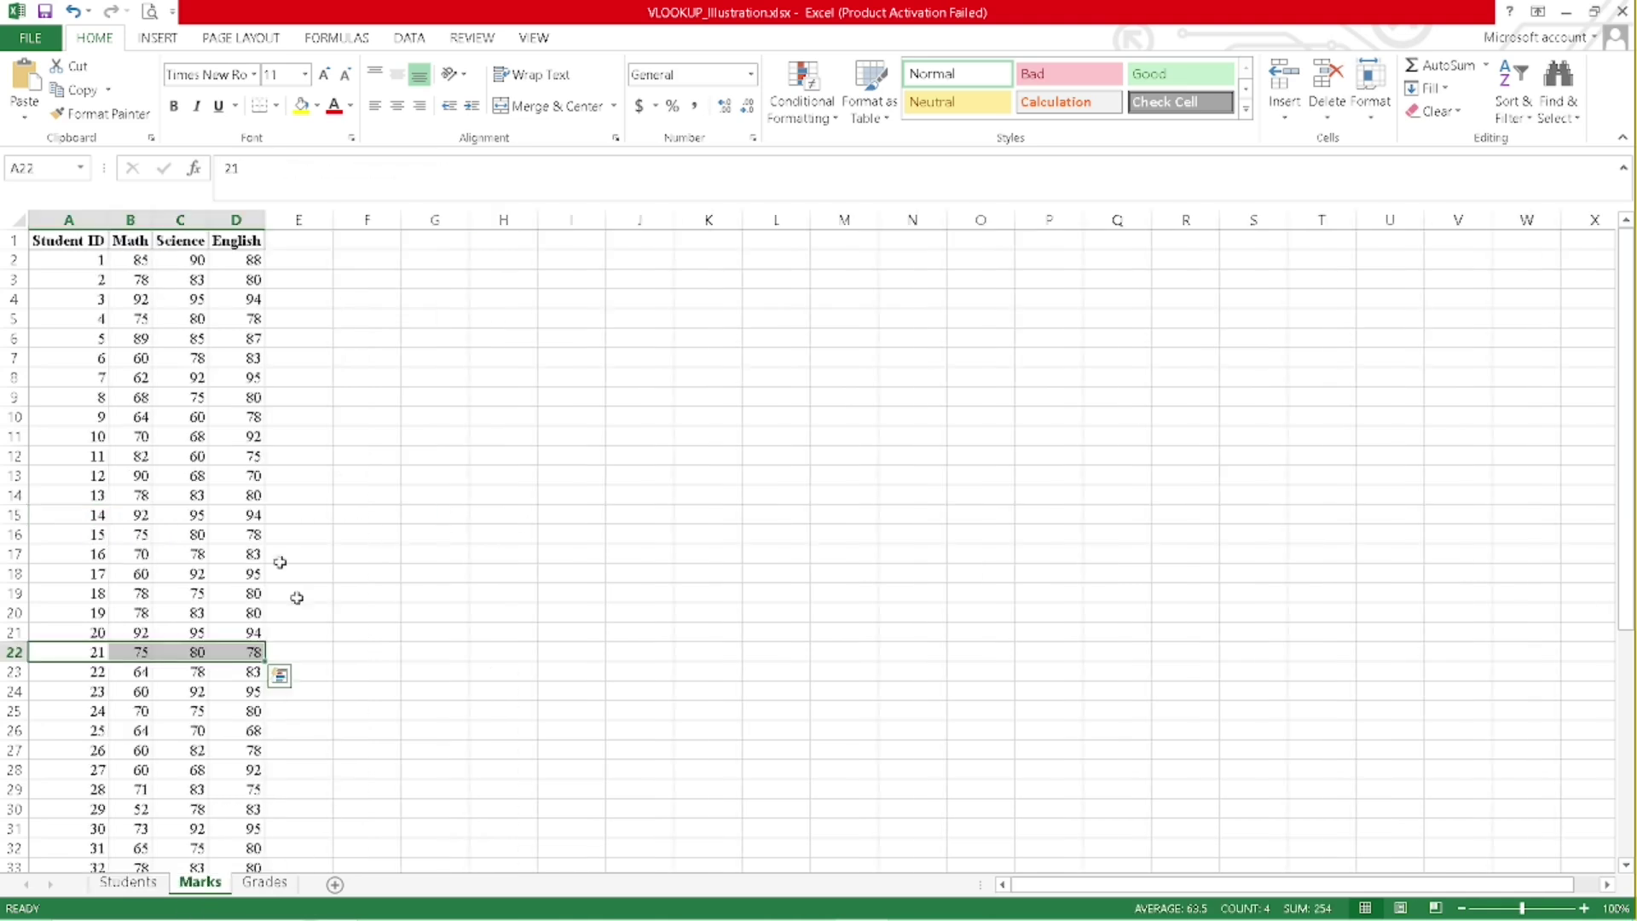
left_click_drag(69, 515, 141, 513)
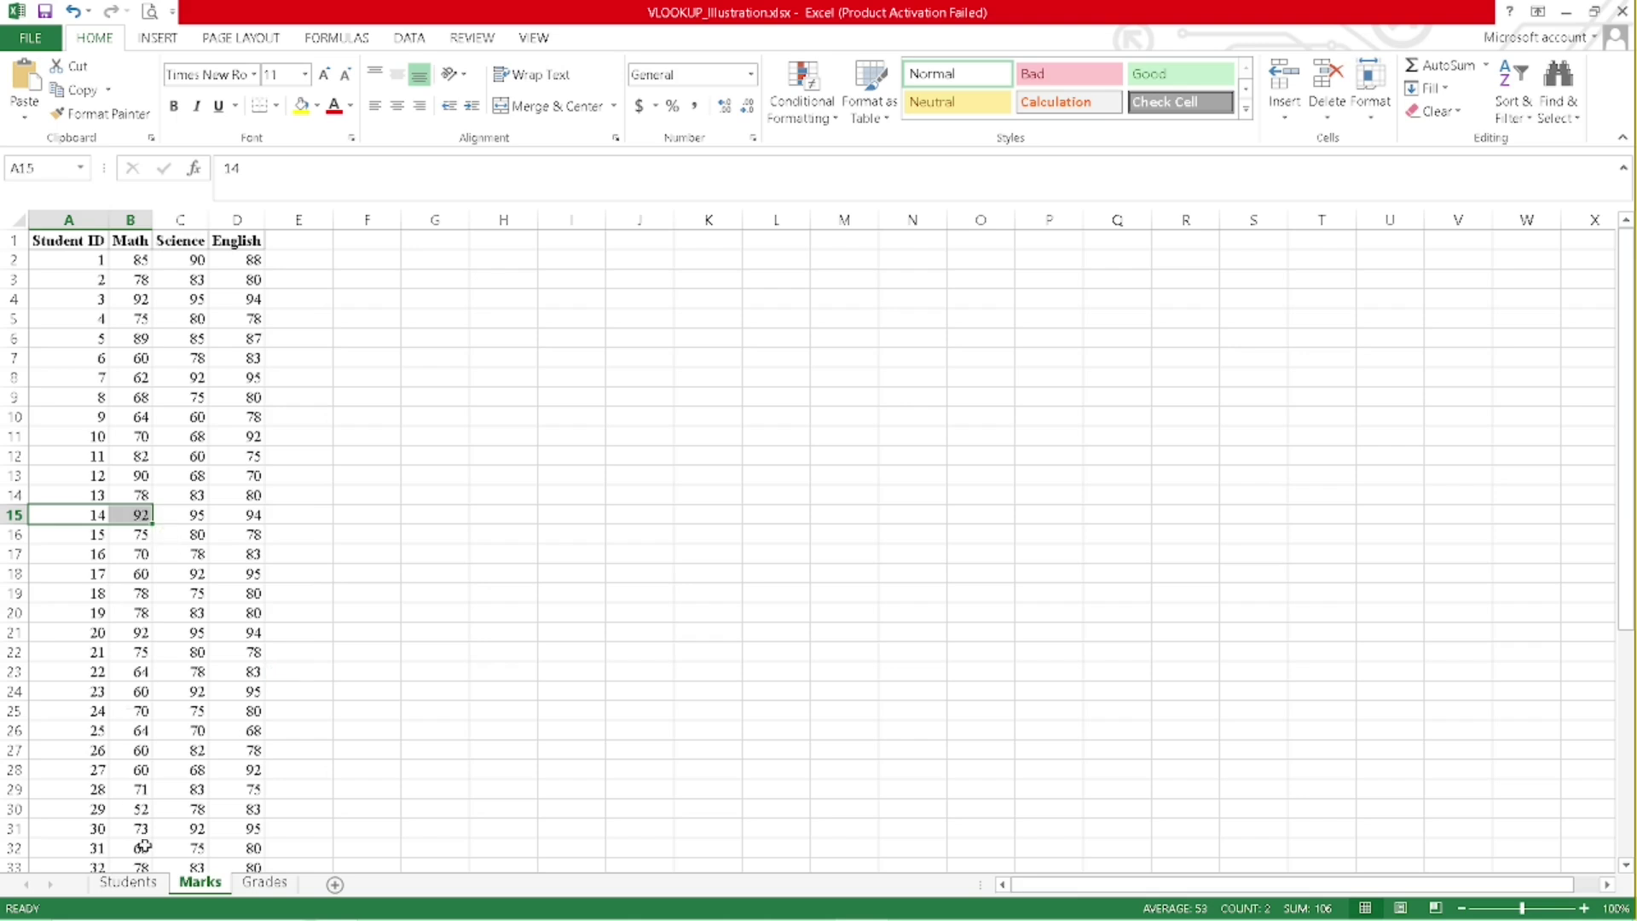
Check the Math mark retrieved for student ID 40 on the Students sheet against that student's row on the Marks sheet
left_click(128, 882)
scroll(116, 672, "down", 6)
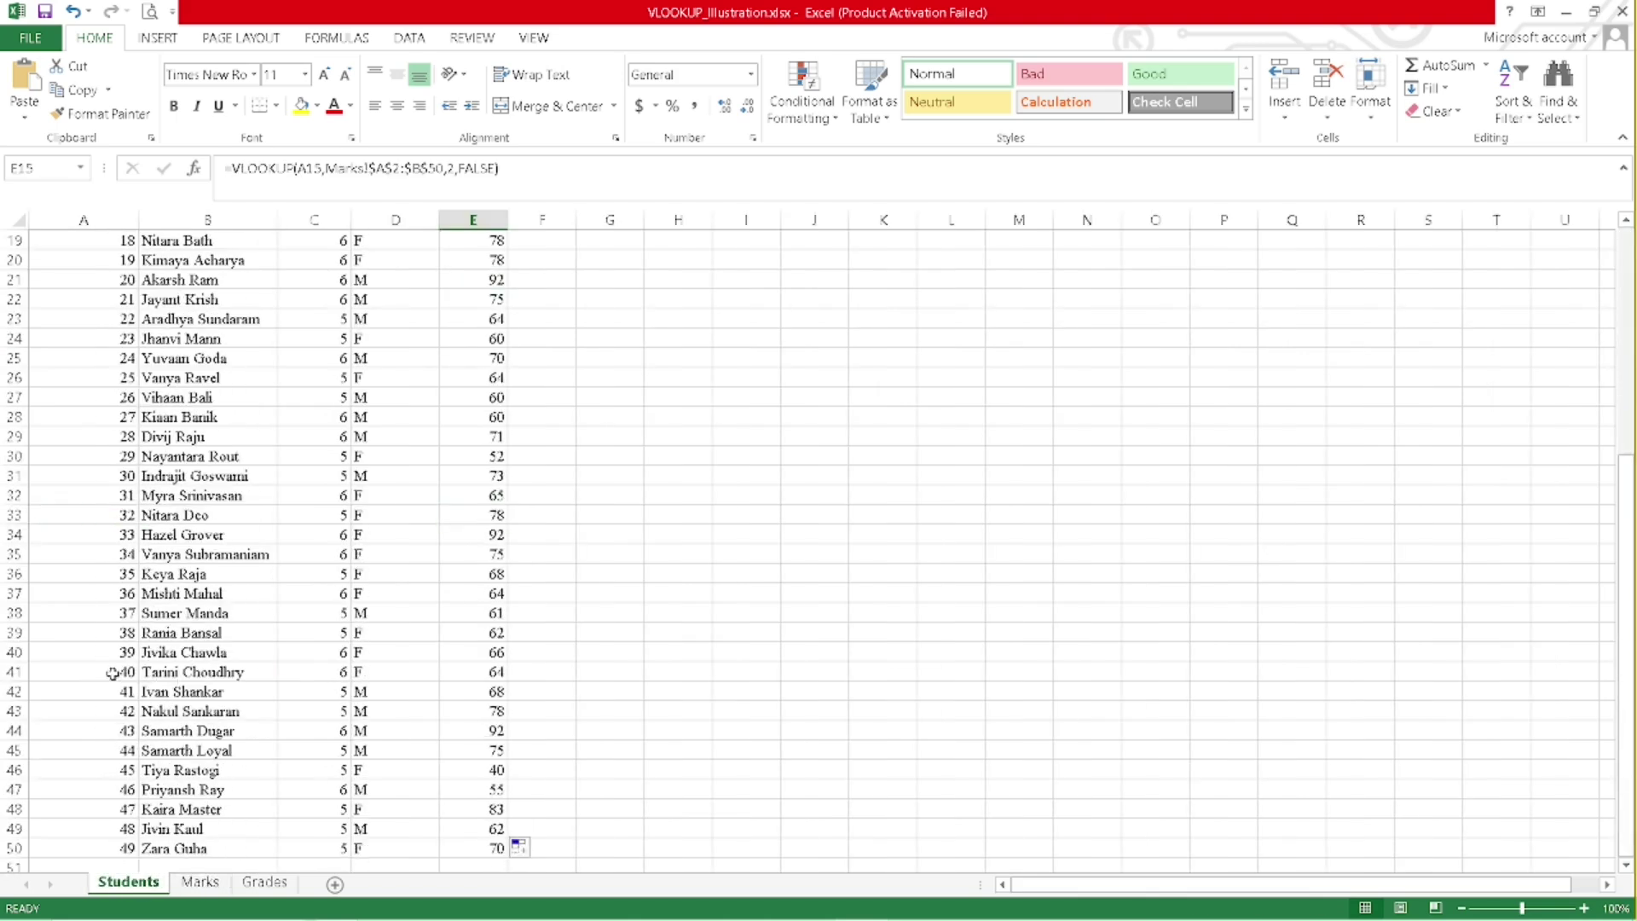
left_click(117, 672)
left_click(503, 670)
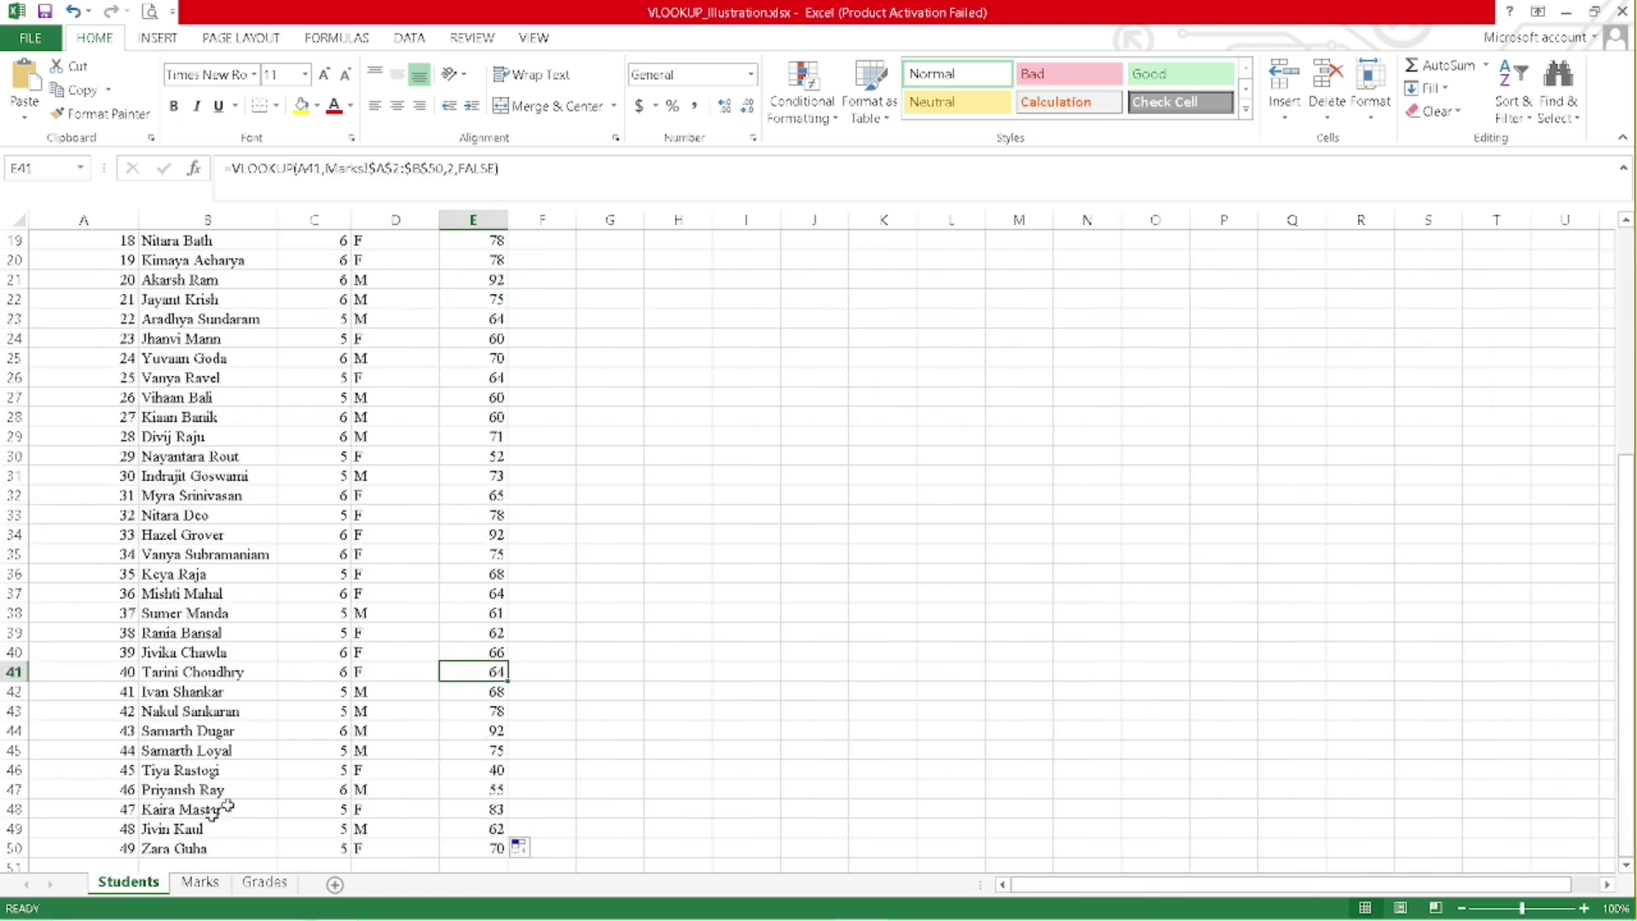
left_click(199, 883)
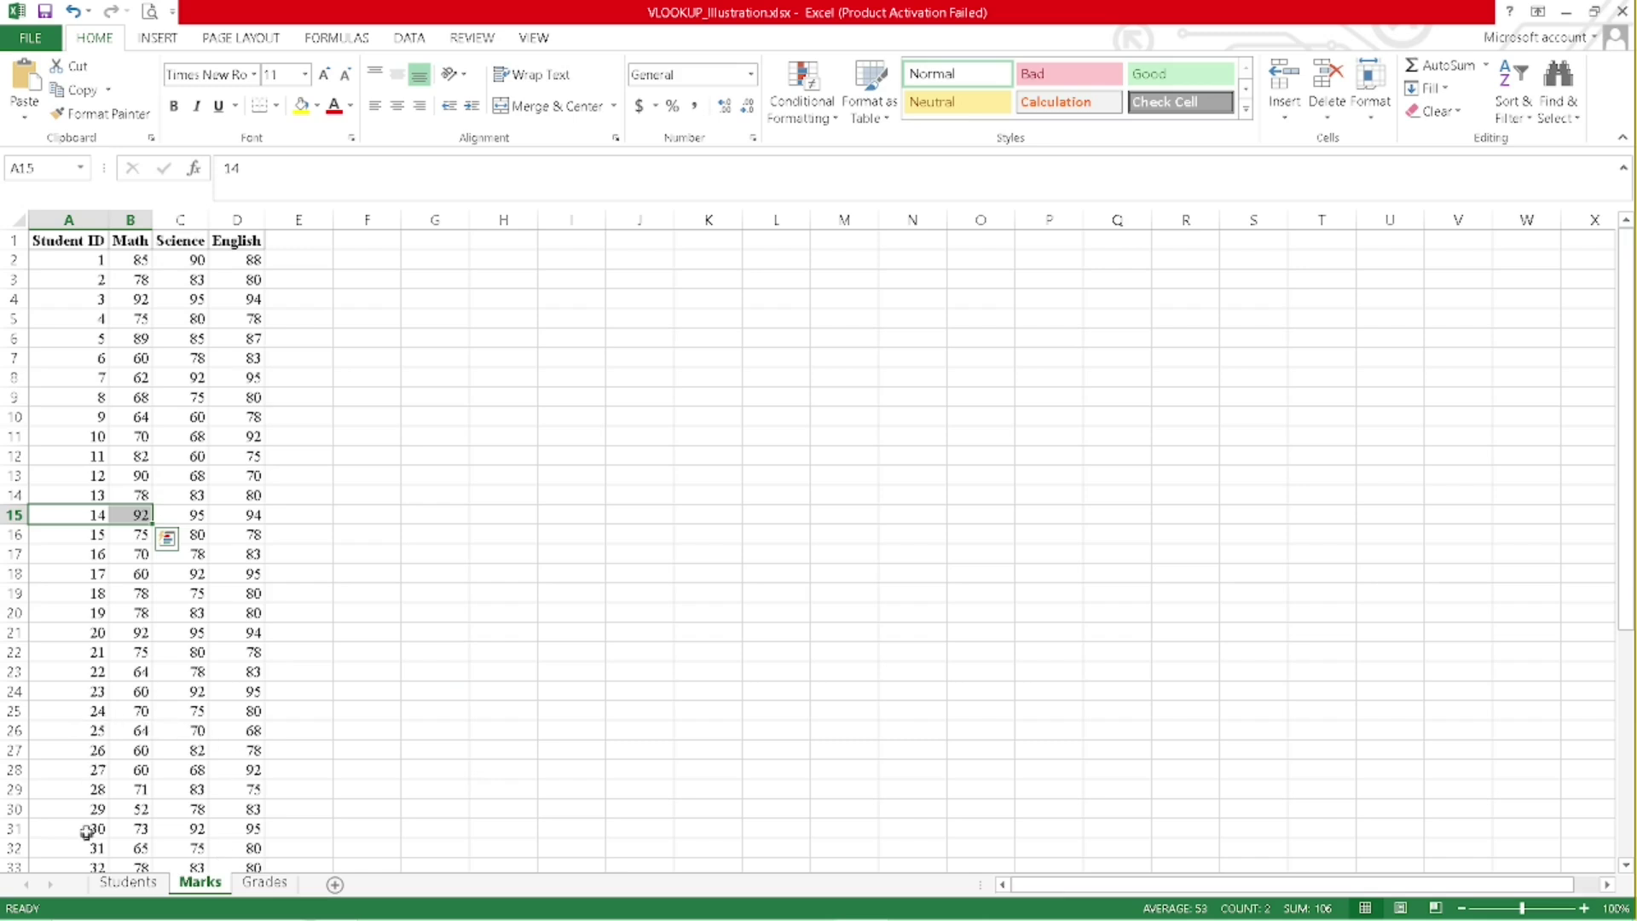
scroll(92, 824, "down", 5)
left_click(86, 731)
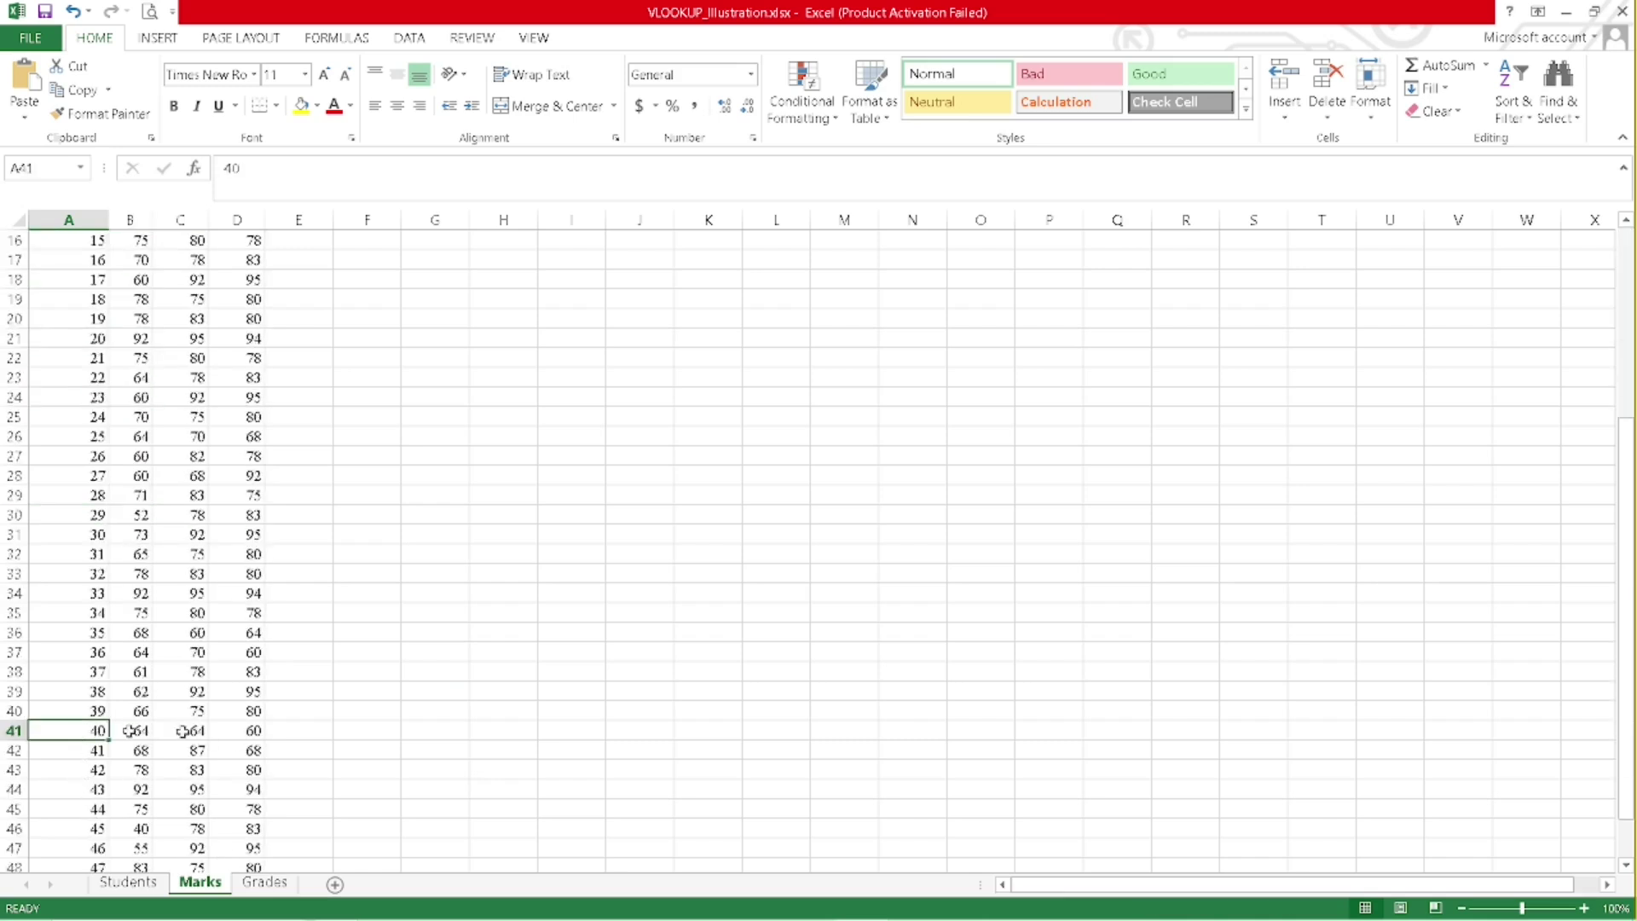
left_click(247, 731)
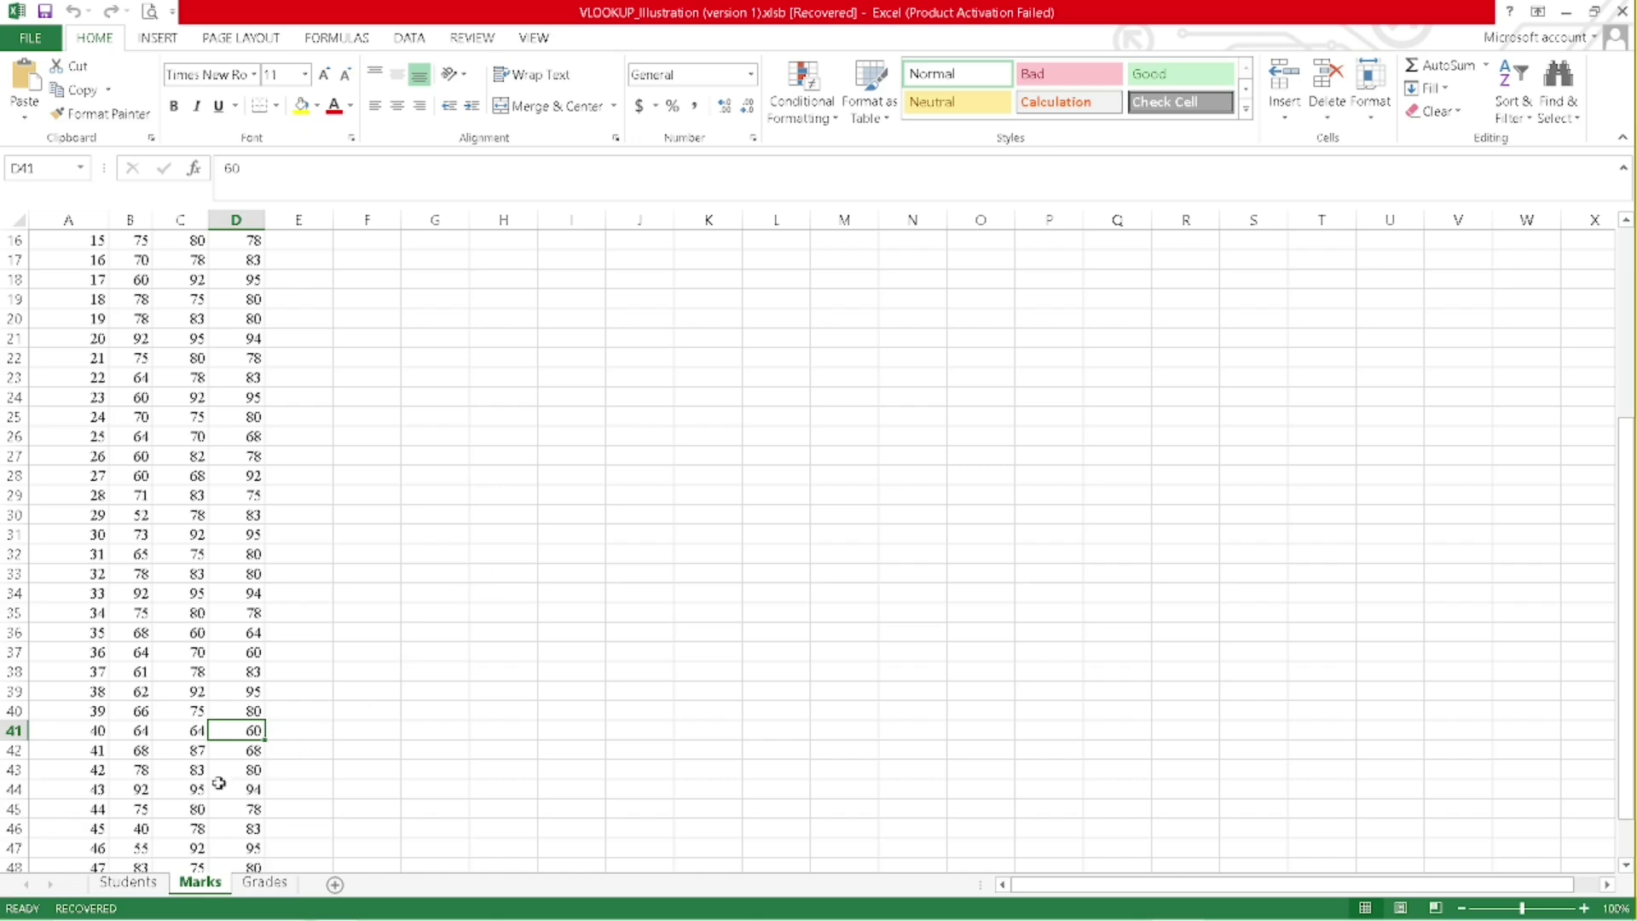
Enter the header Maths in E1 above the retrieved marks on the Students sheet
left_click(138, 887)
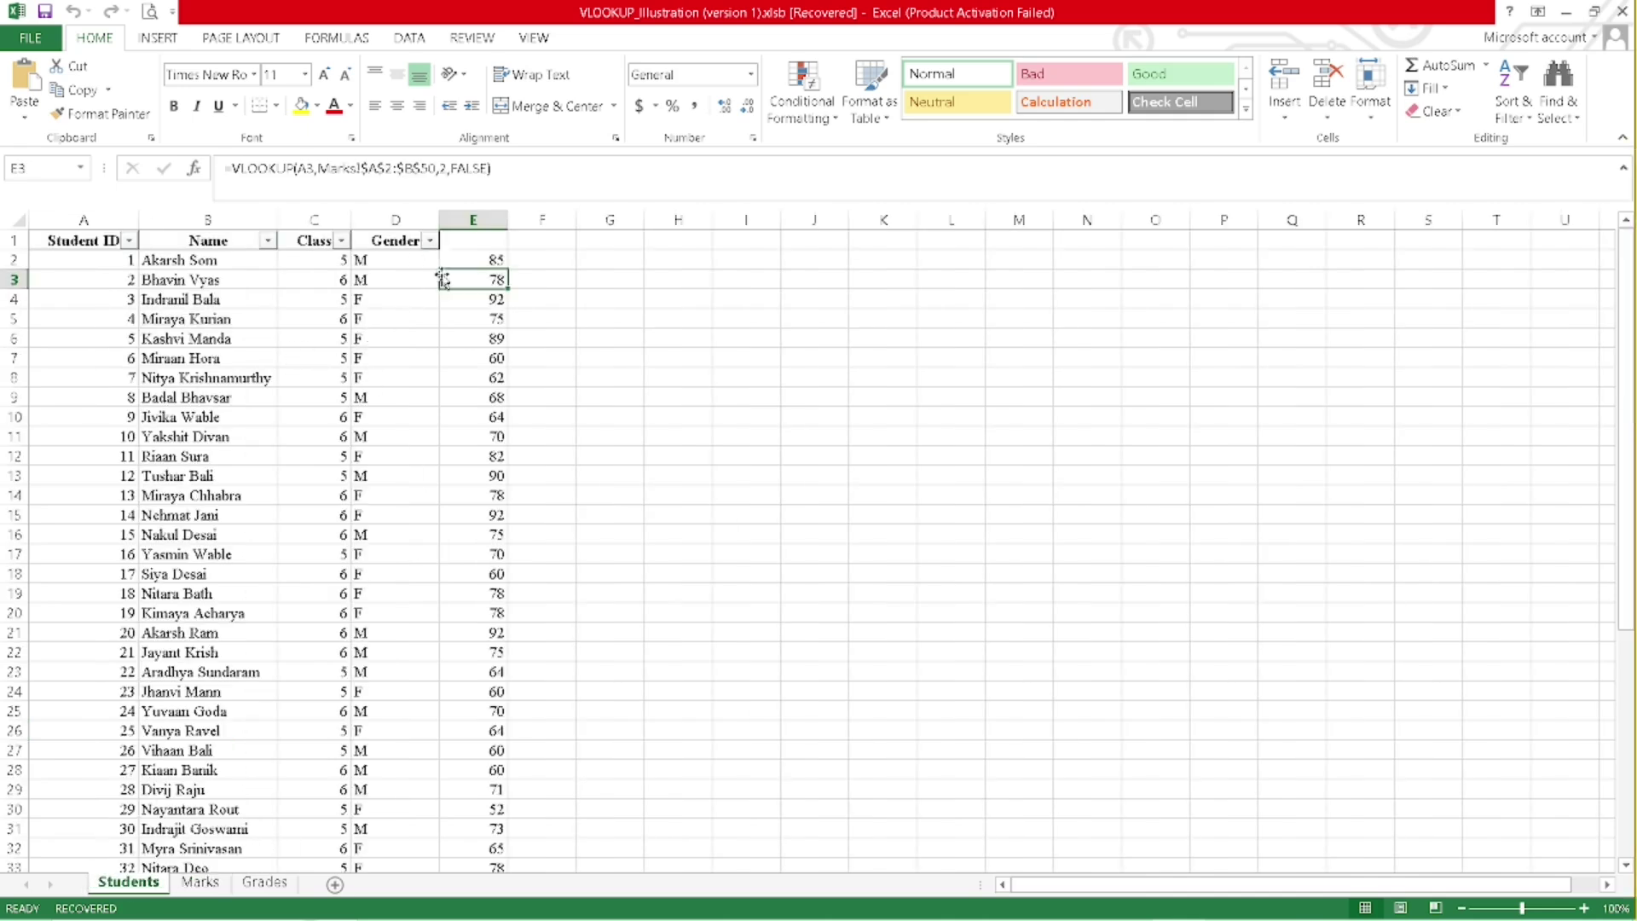
left_click(462, 239)
type("Maths")
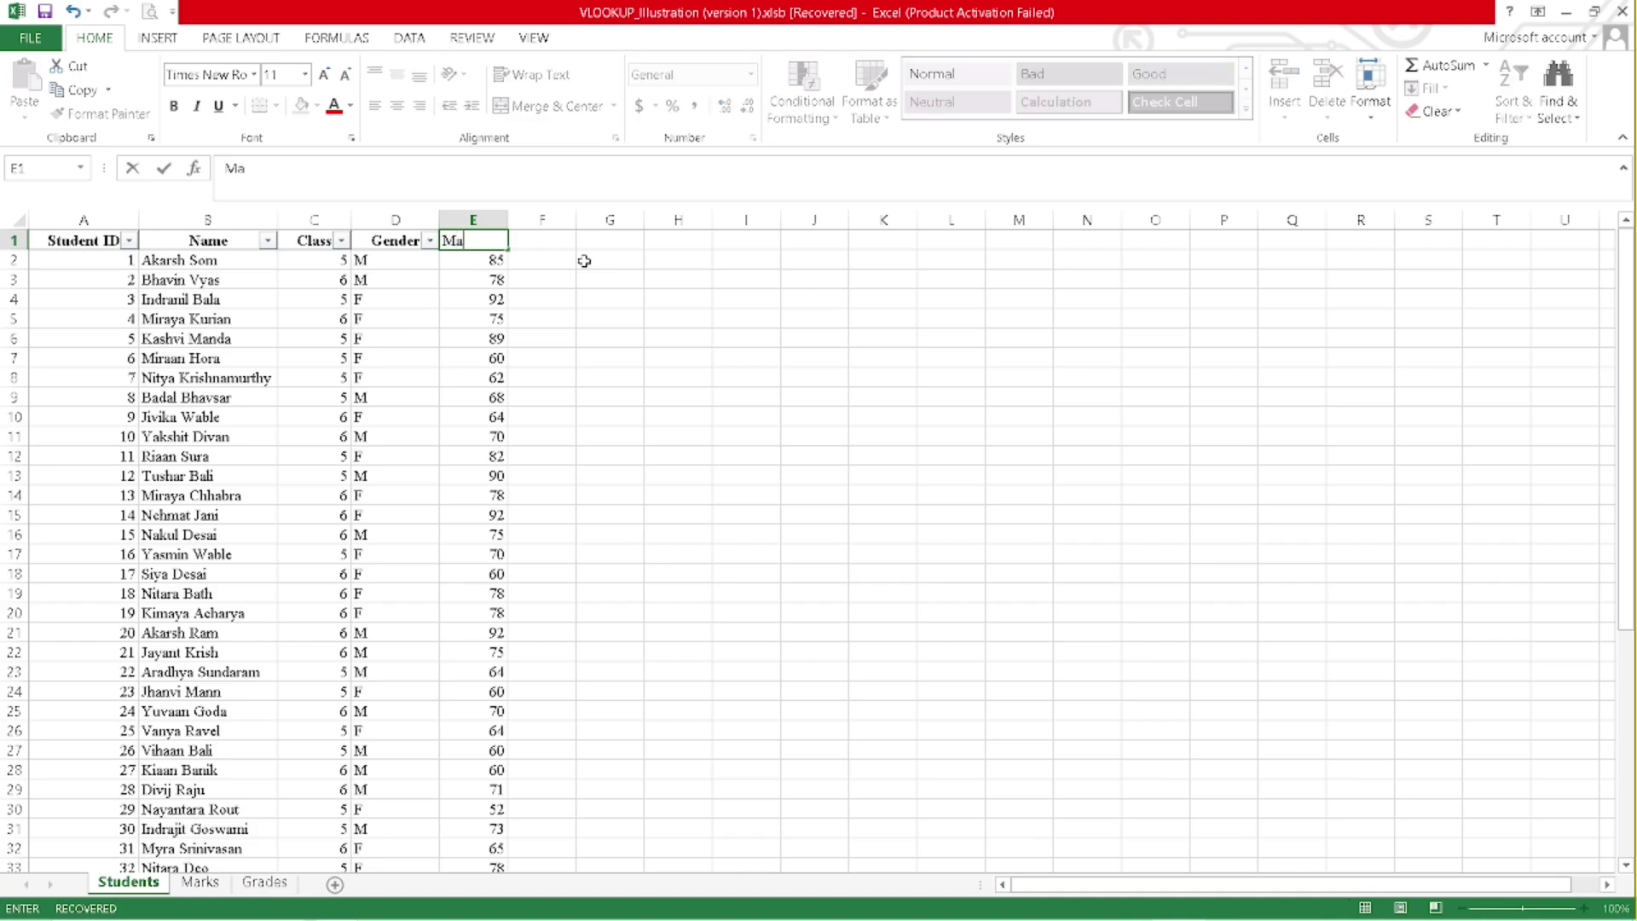
key("BackSpace")
type("s")
key("Return")
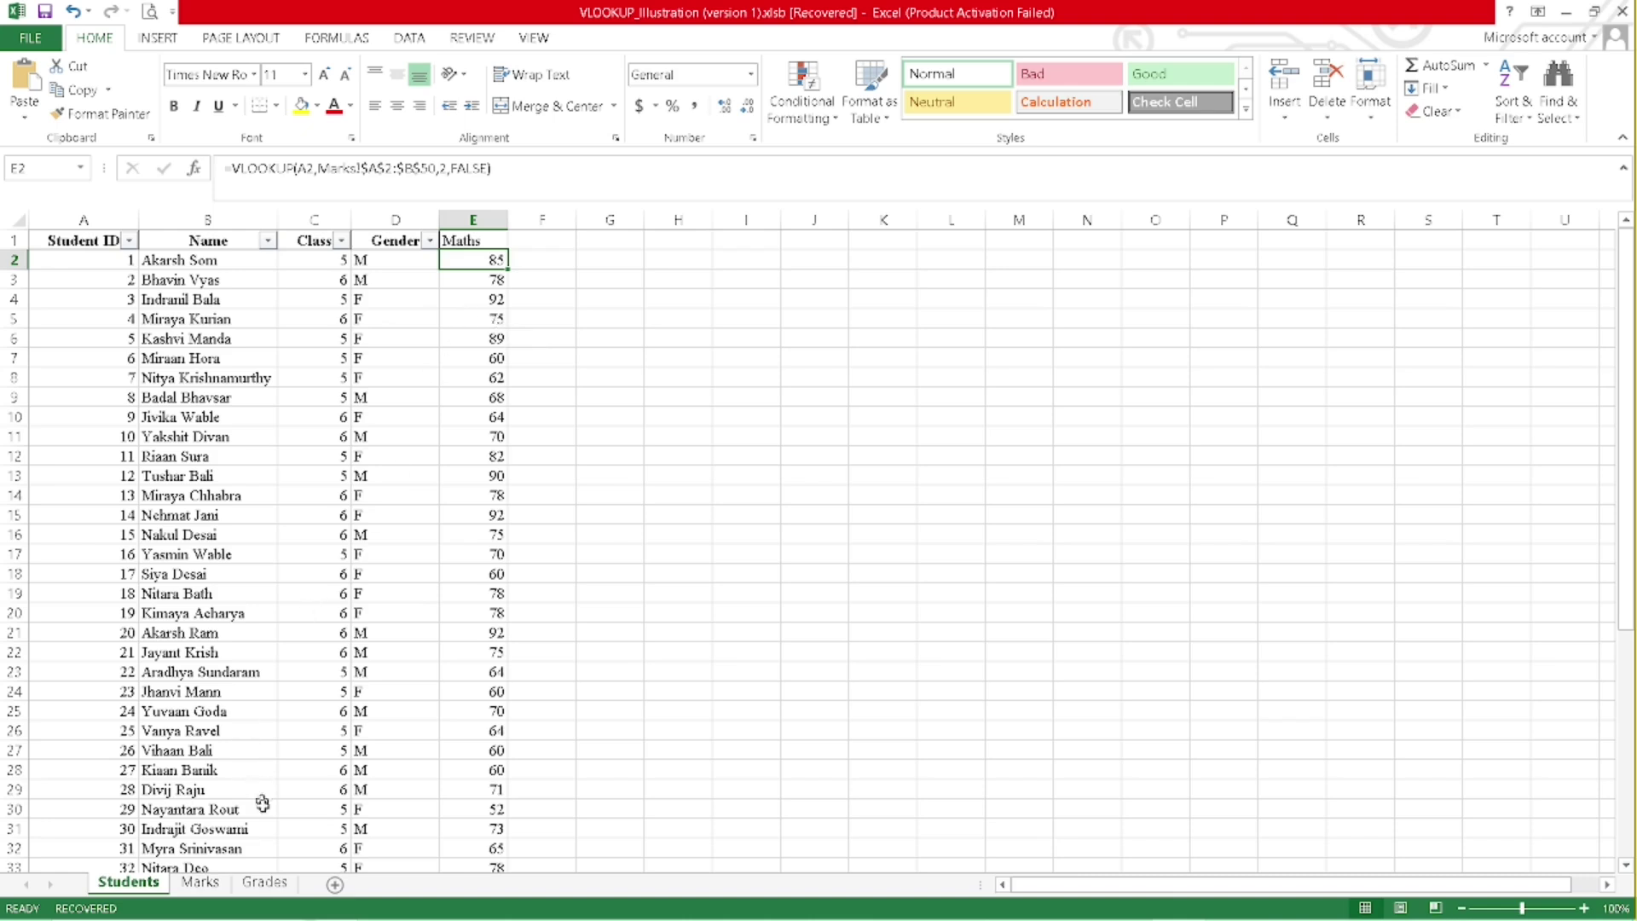
Examine the Grades sheet's table, comparing each range in B3:B7 with its minimum score and grade
left_click(264, 882)
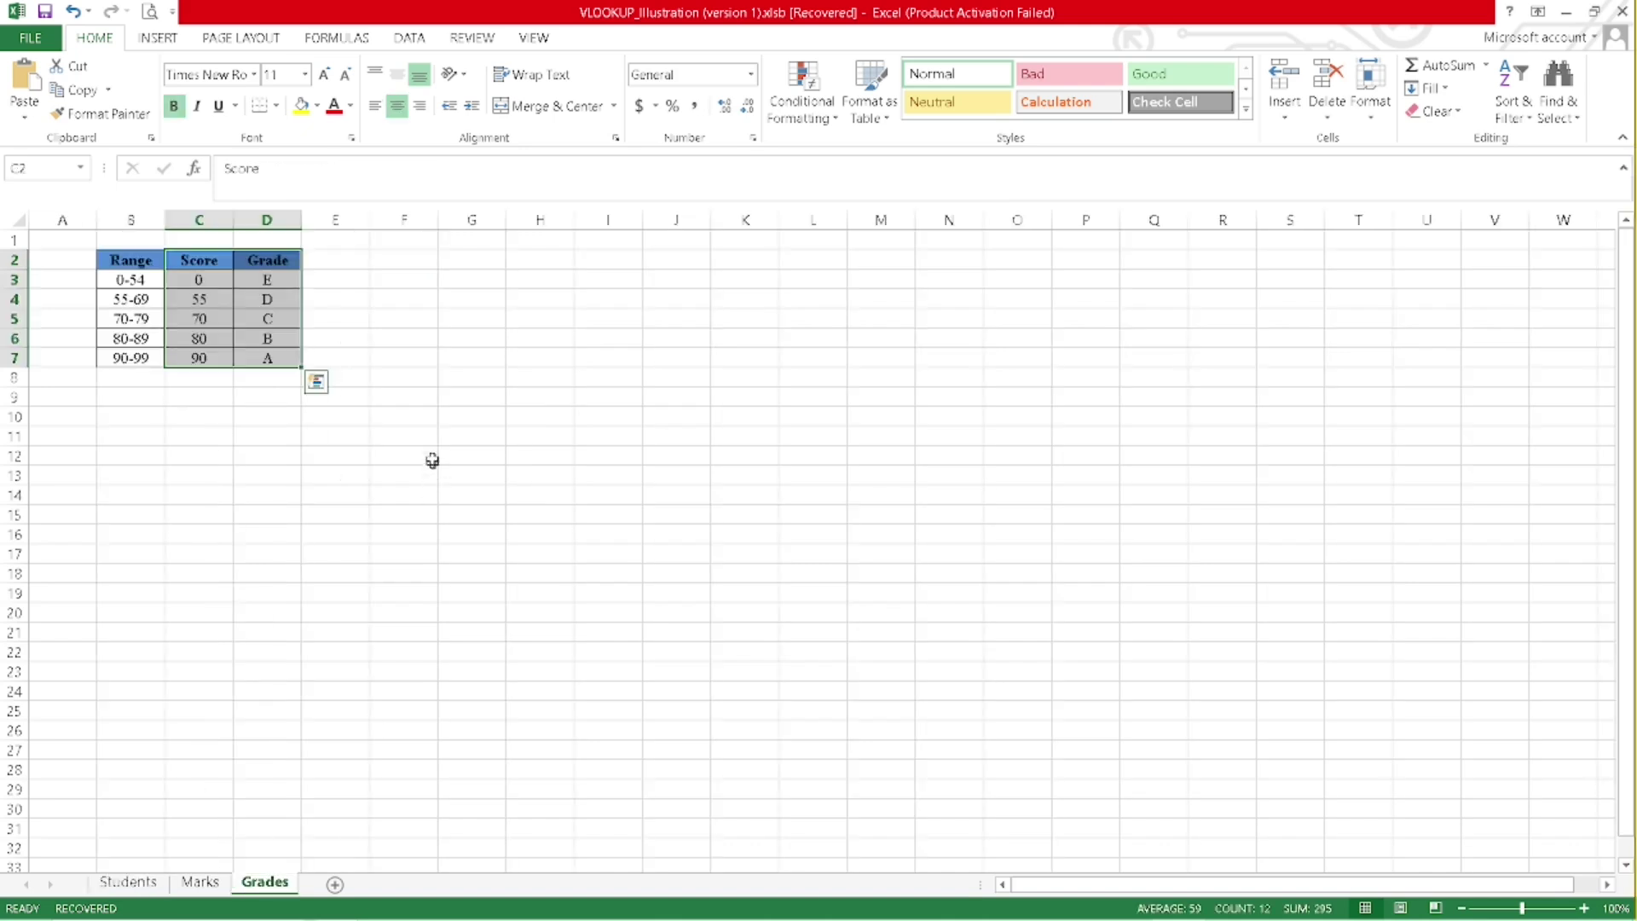
left_click(295, 376)
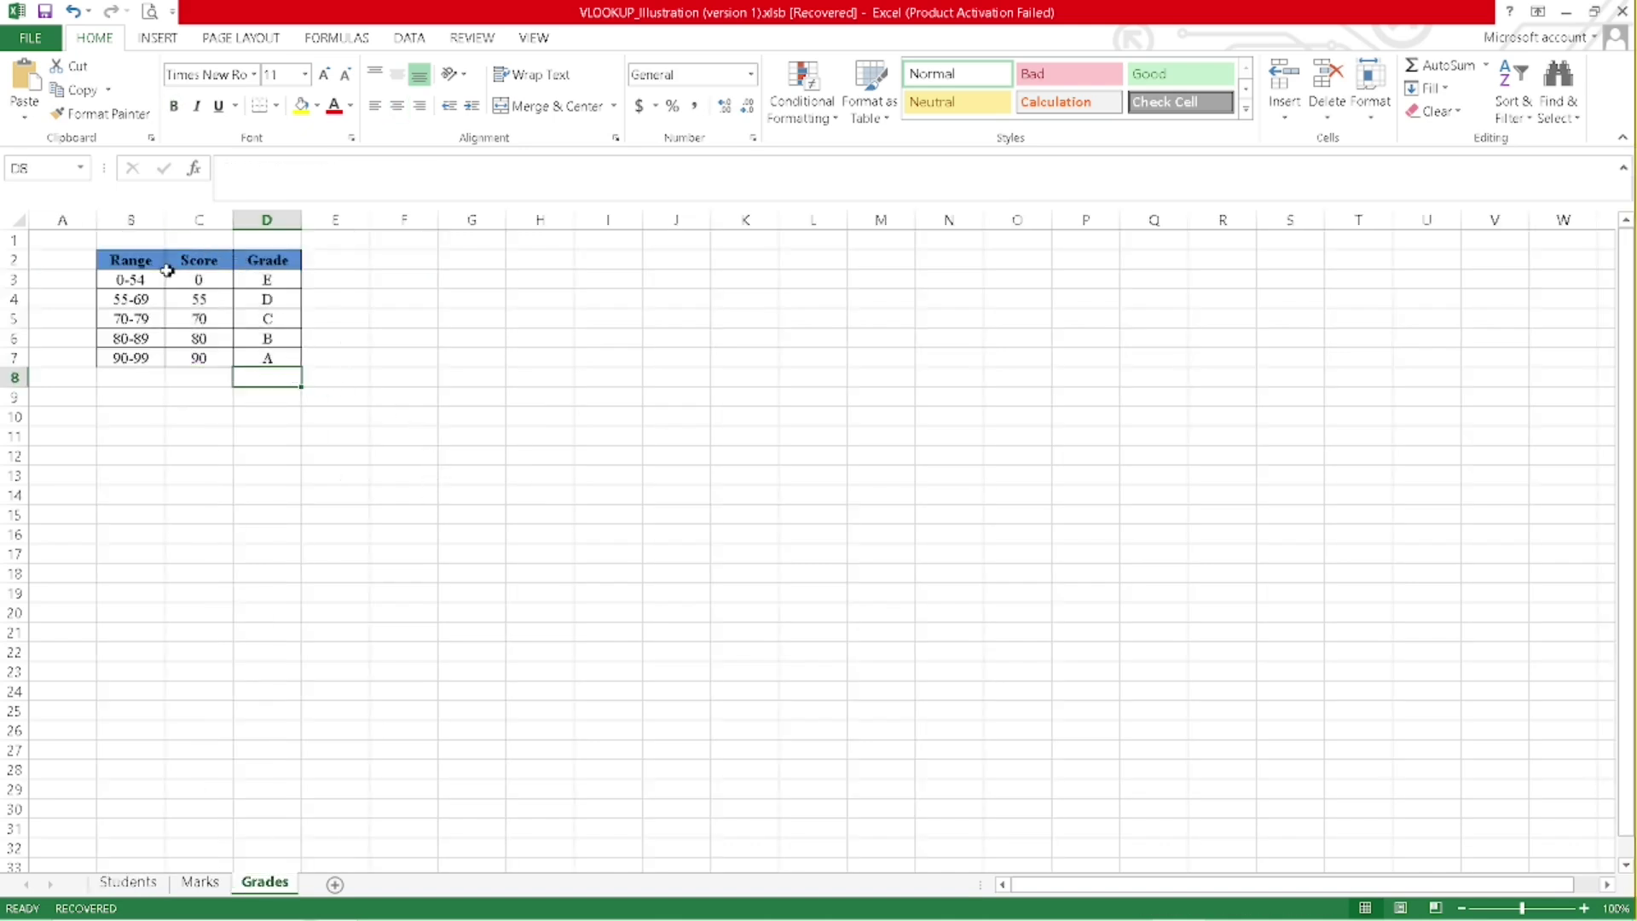
left_click(137, 279)
left_click(201, 282)
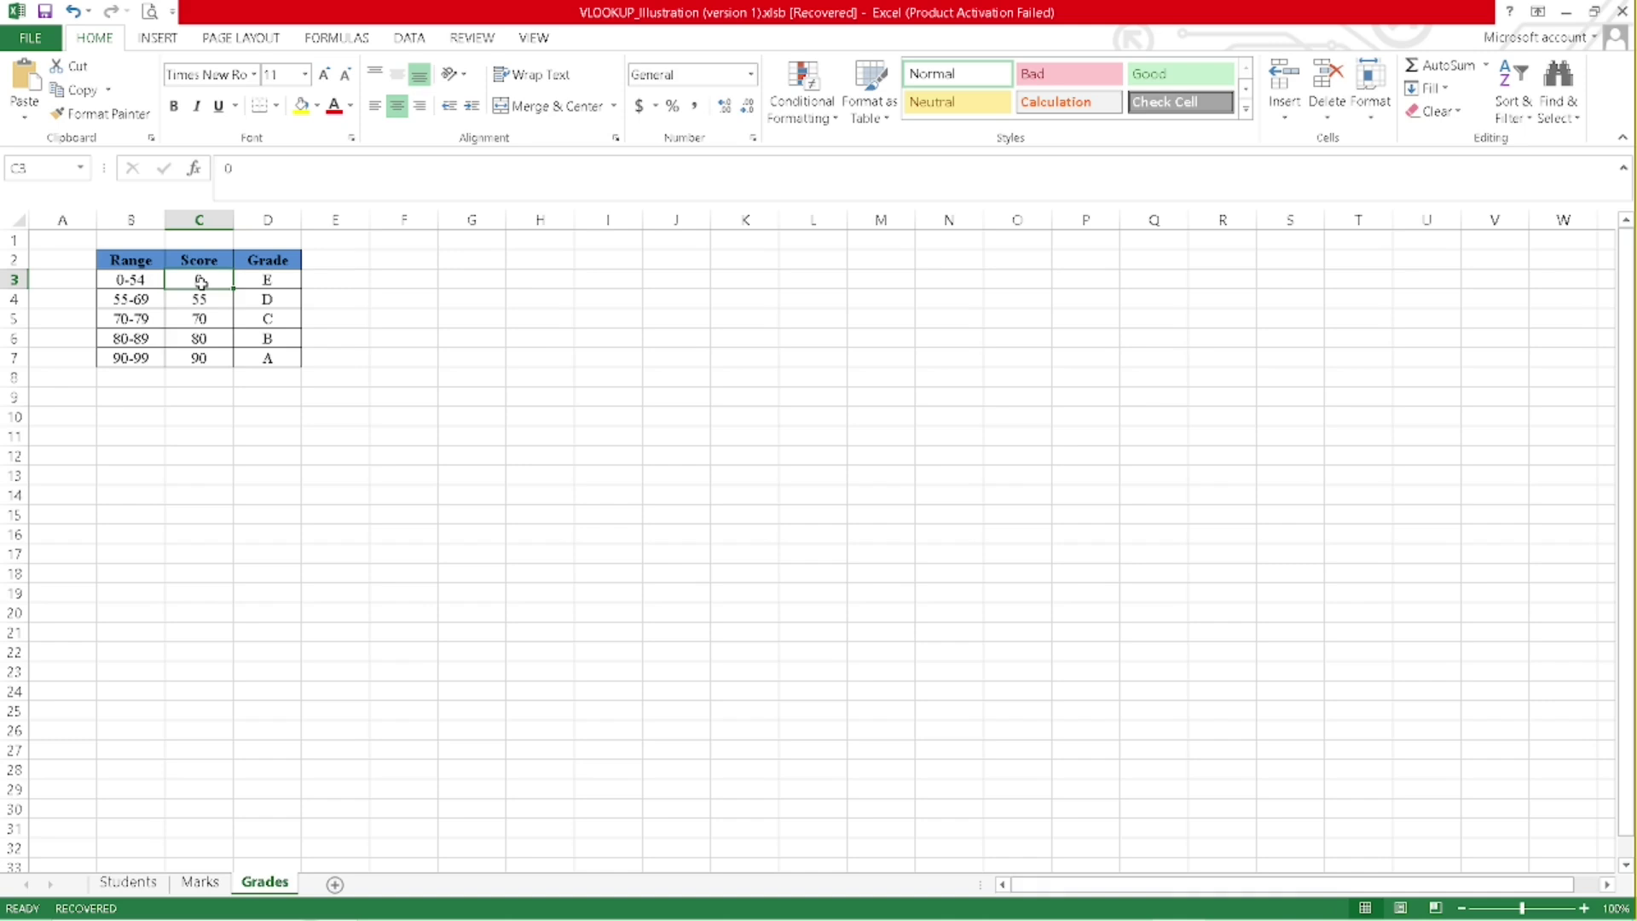
left_click(251, 285)
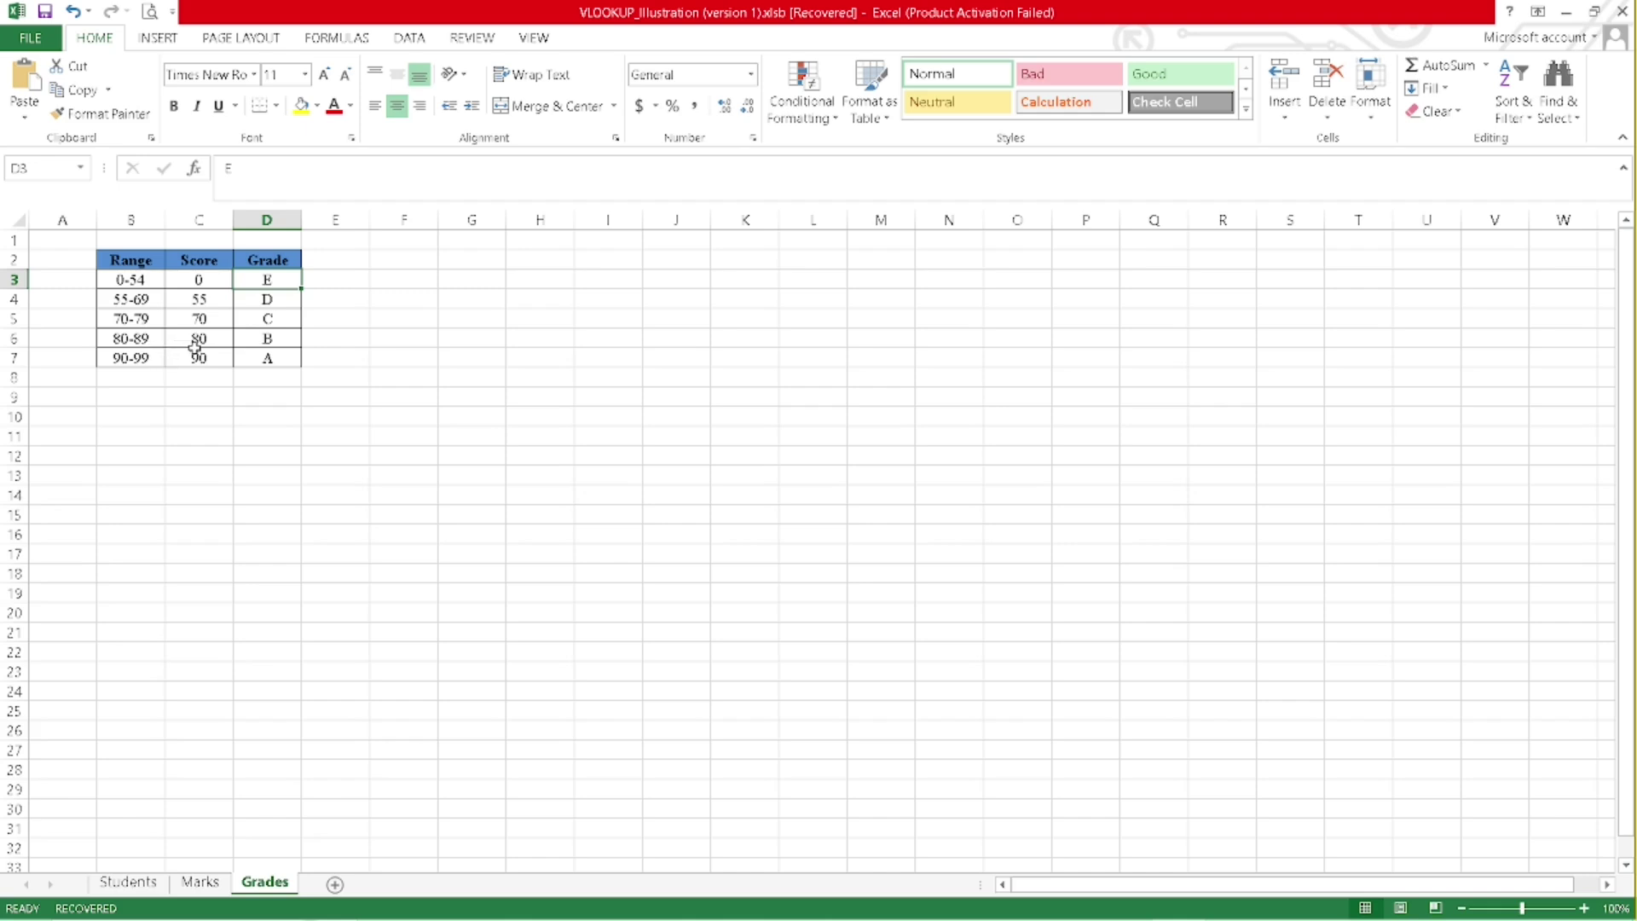
left_click(259, 343)
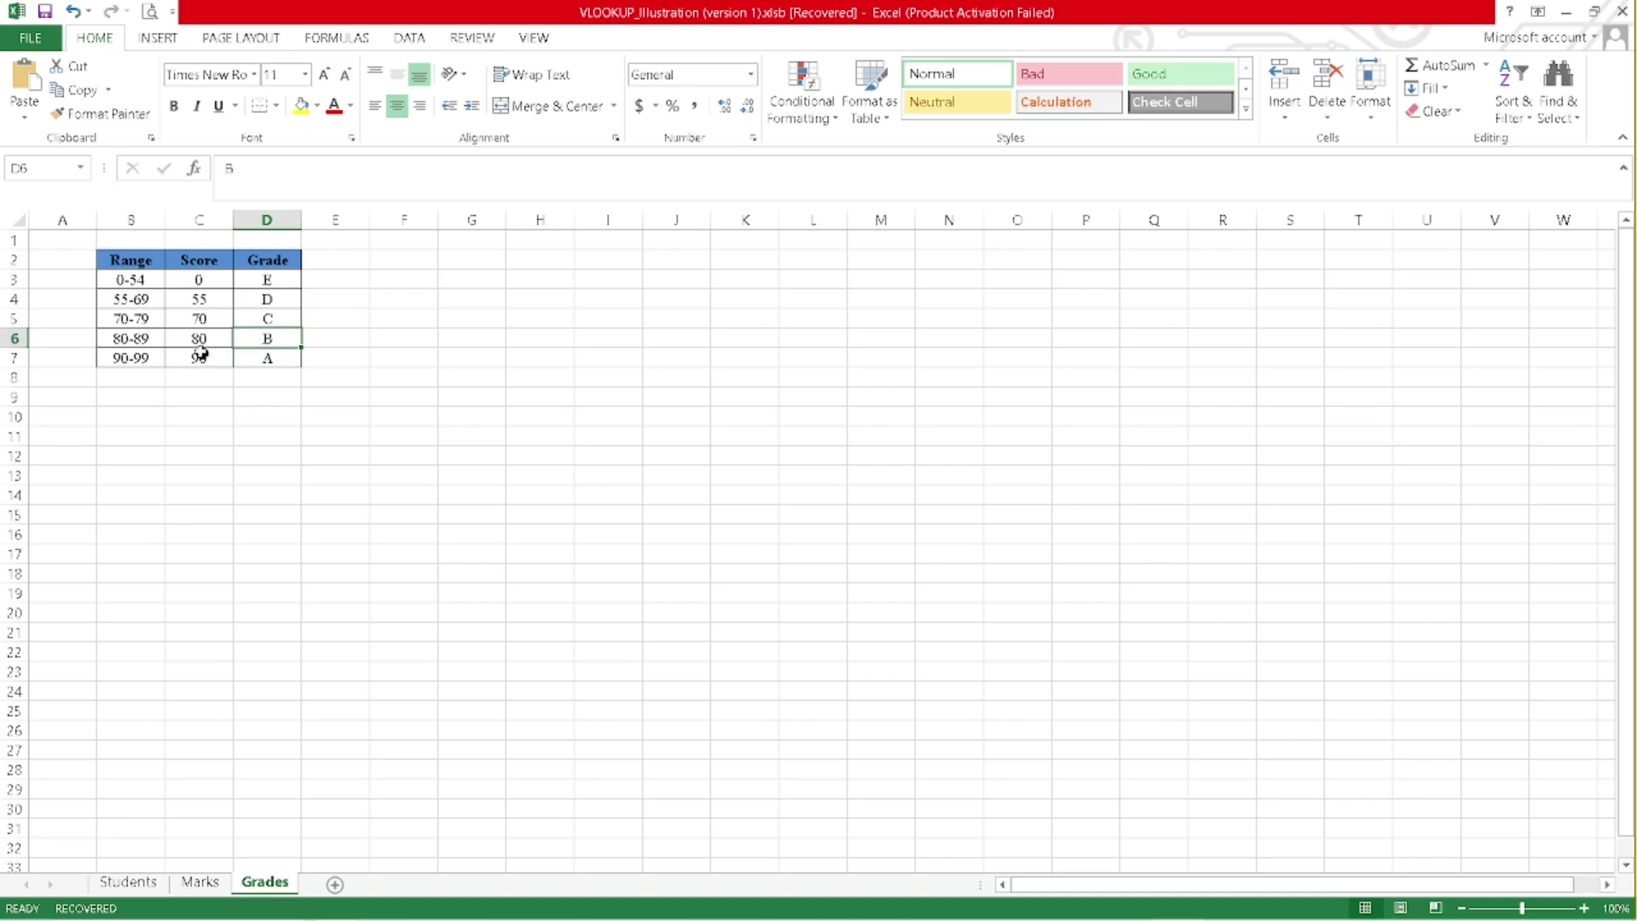
left_click_drag(194, 280, 194, 351)
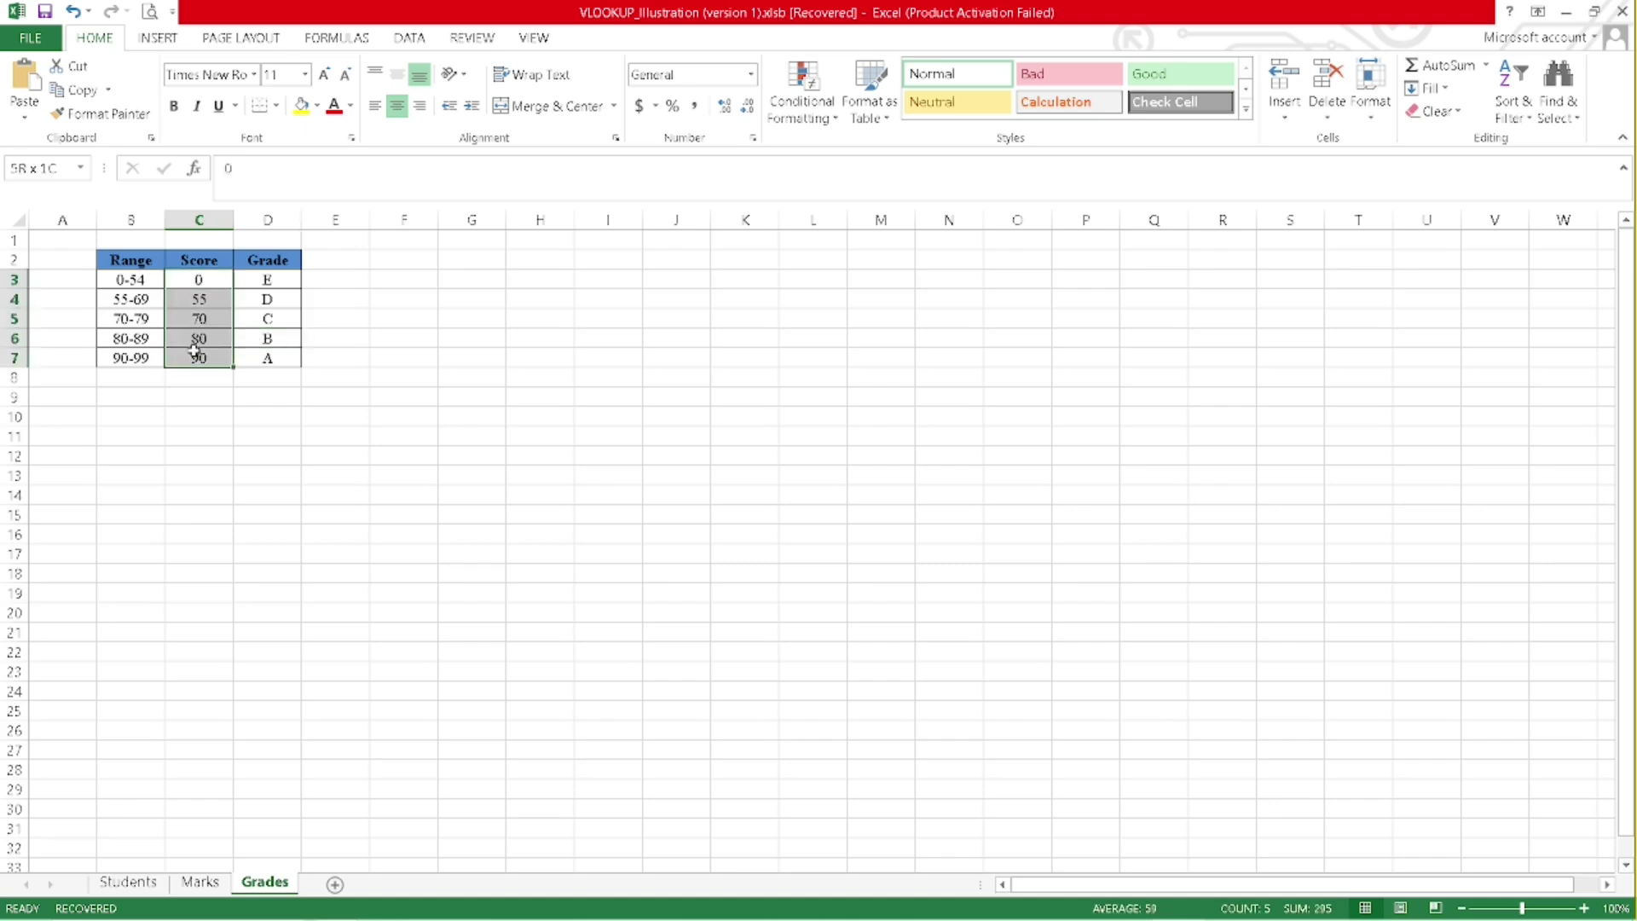
left_click(210, 300)
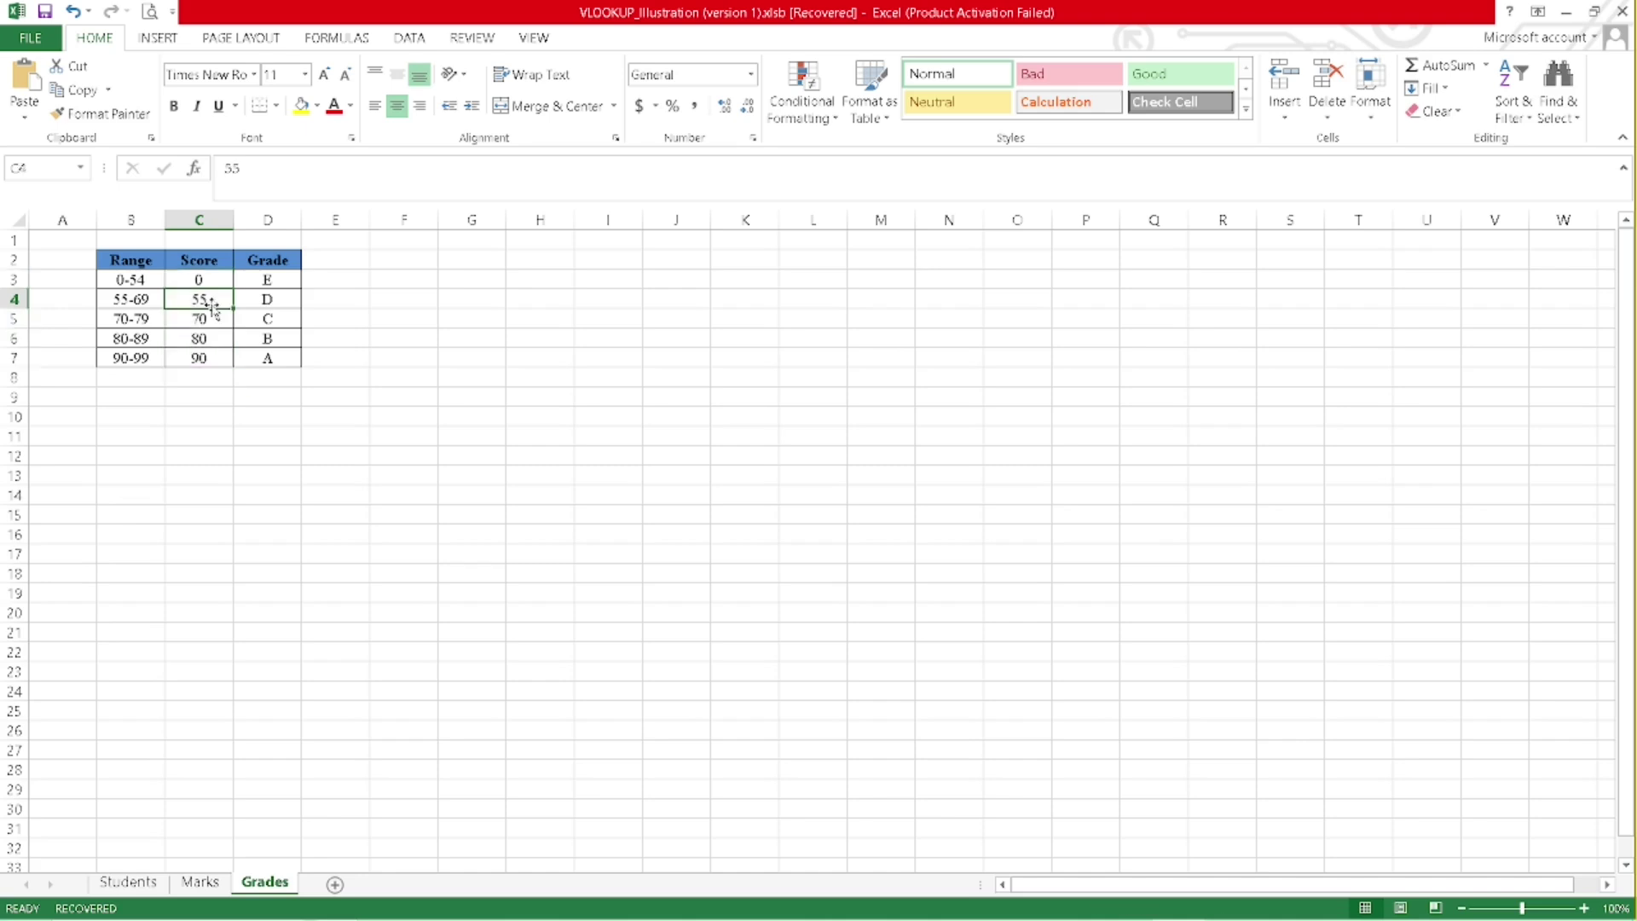
left_click(209, 319)
left_click(207, 339)
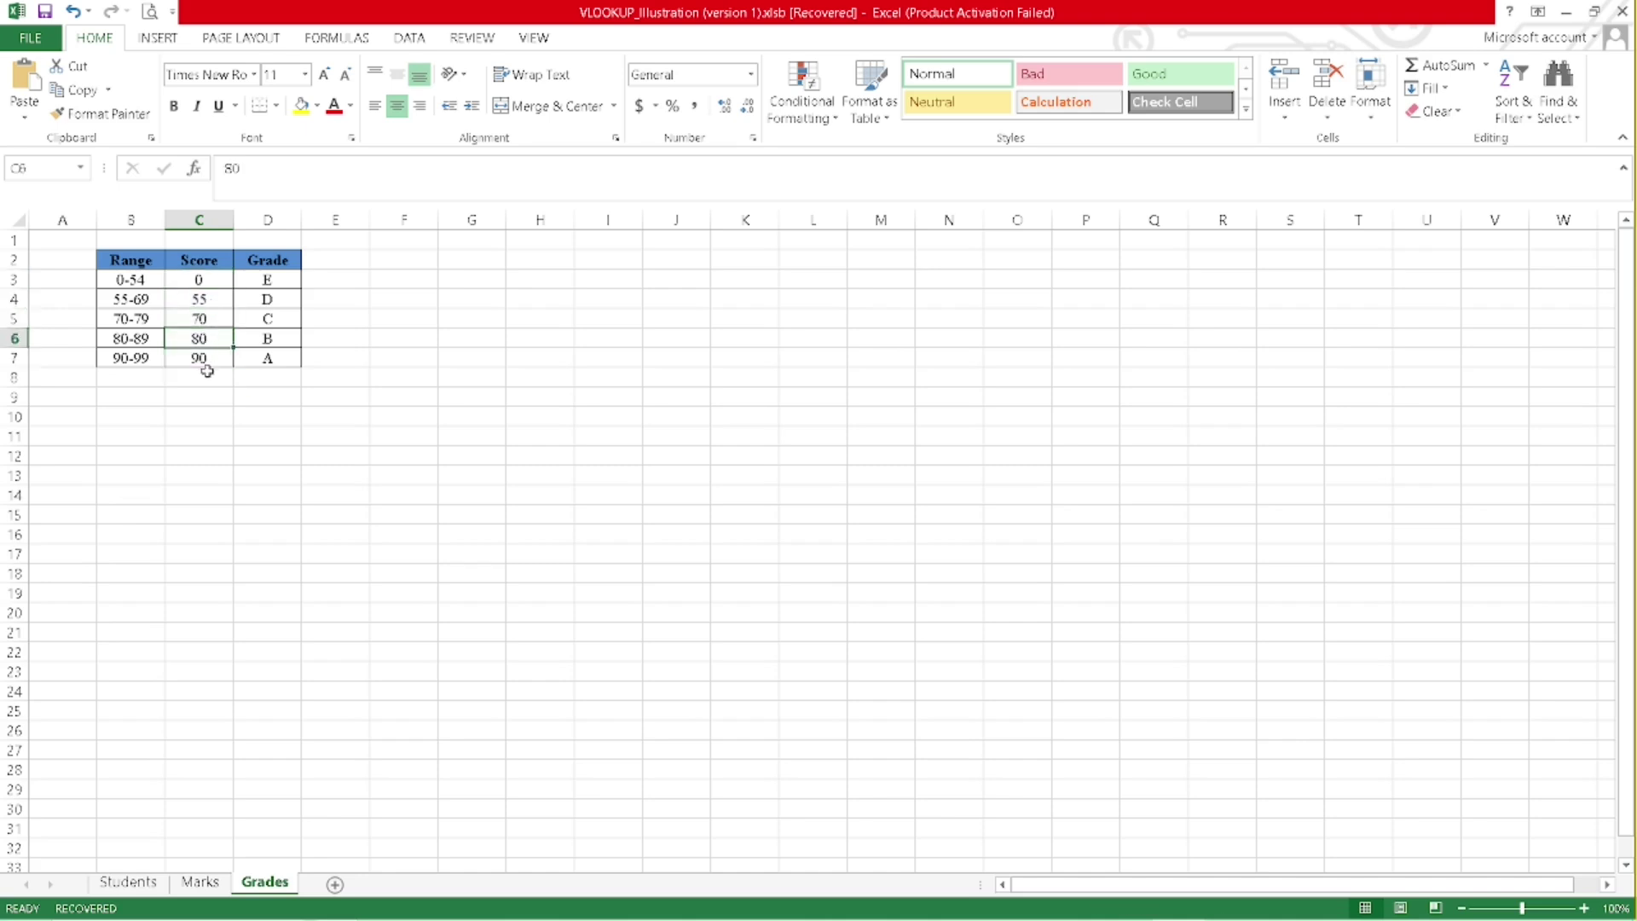
left_click(202, 360)
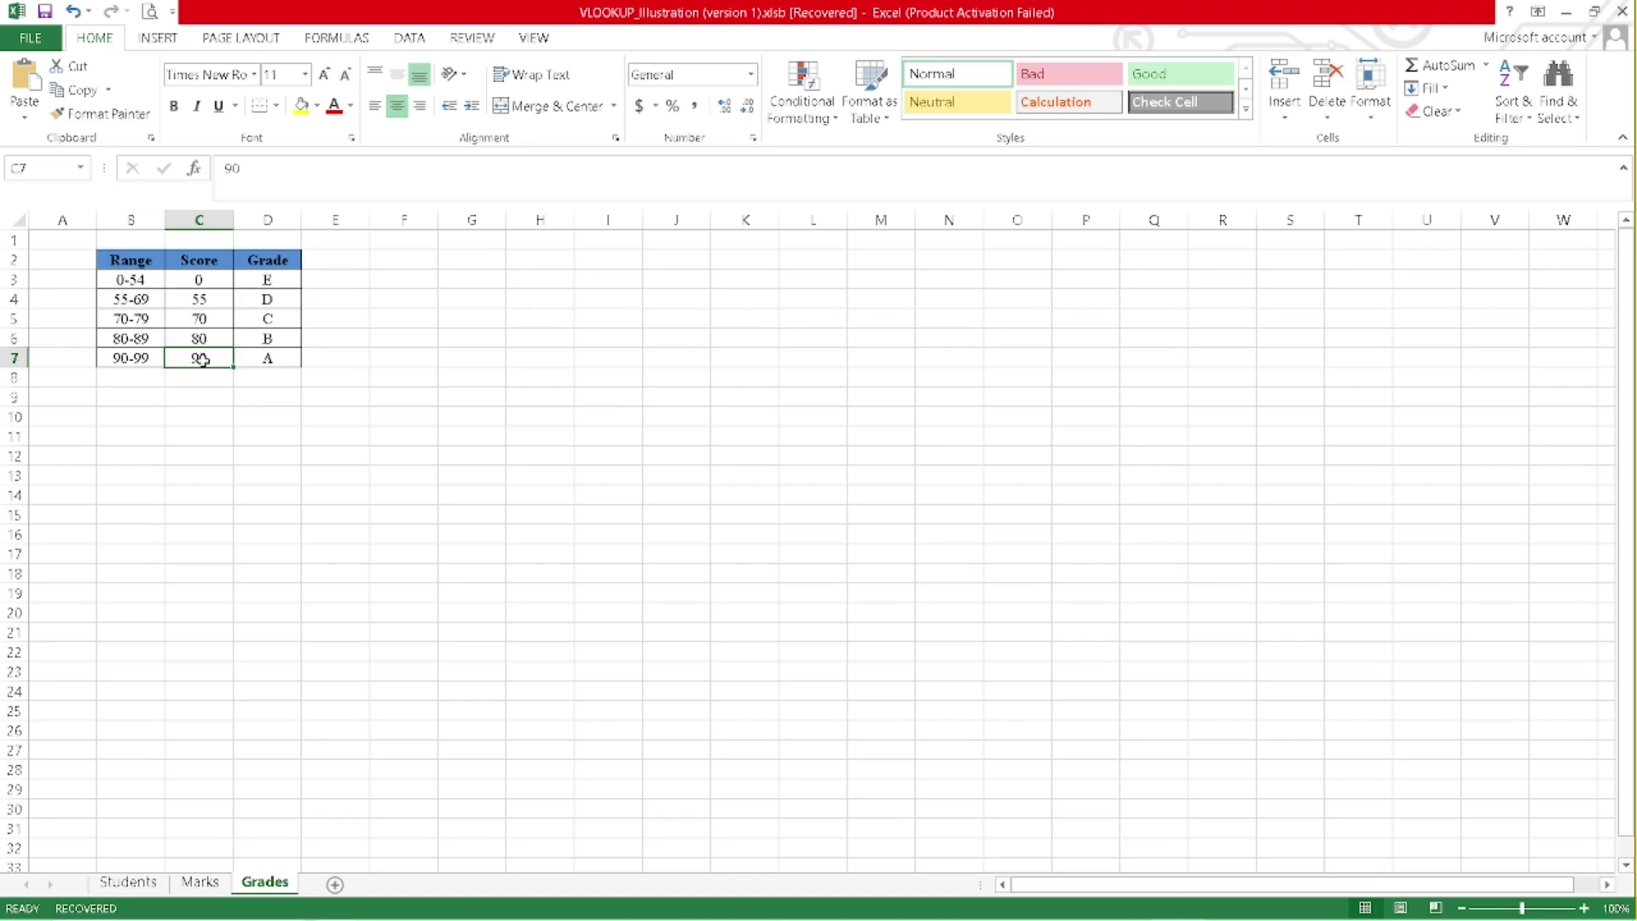
left_click_drag(130, 280, 128, 361)
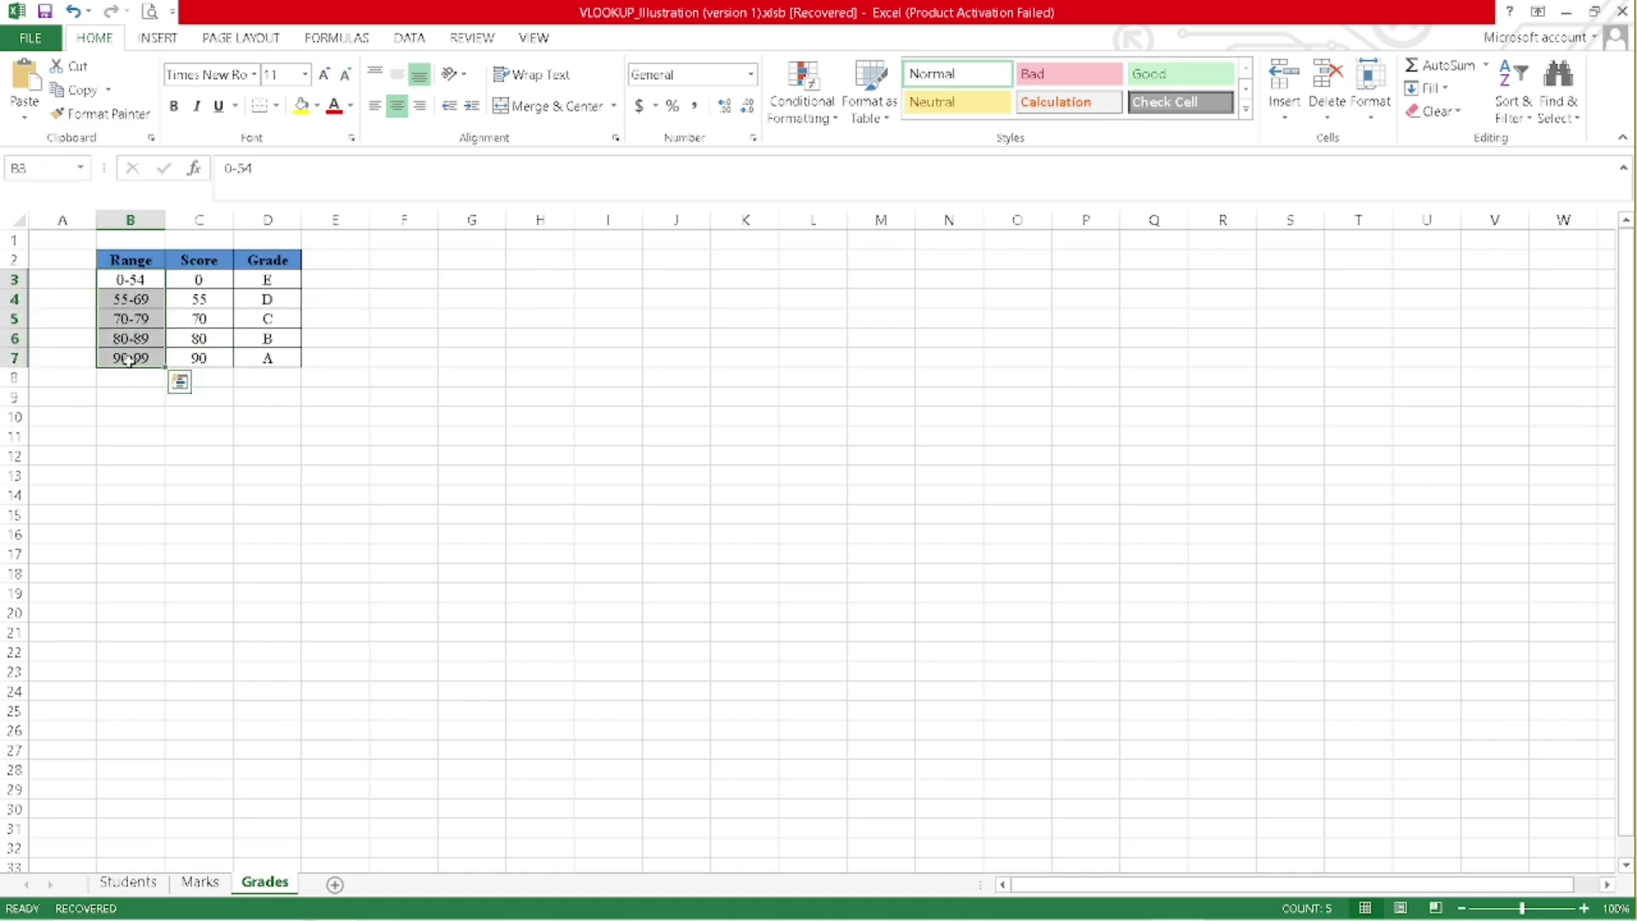
Enter =VLOOKUP(E2,Grades!C3:D7,2) in F2 of the Students sheet and fill it down to F18
left_click(128, 882)
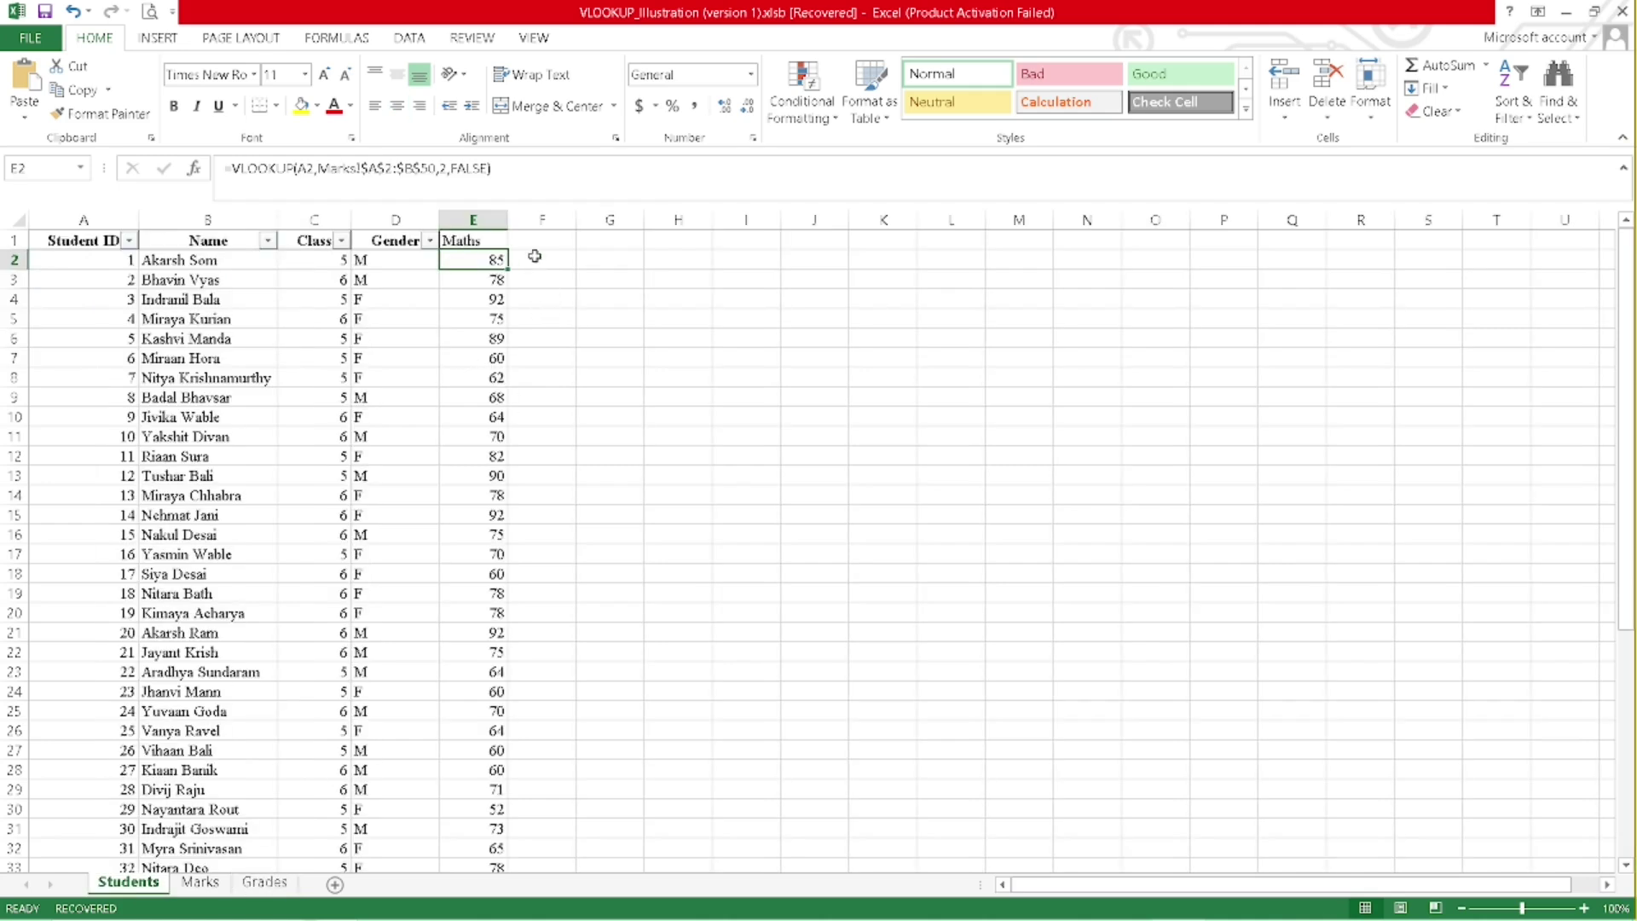
left_click(534, 256)
type("=vl")
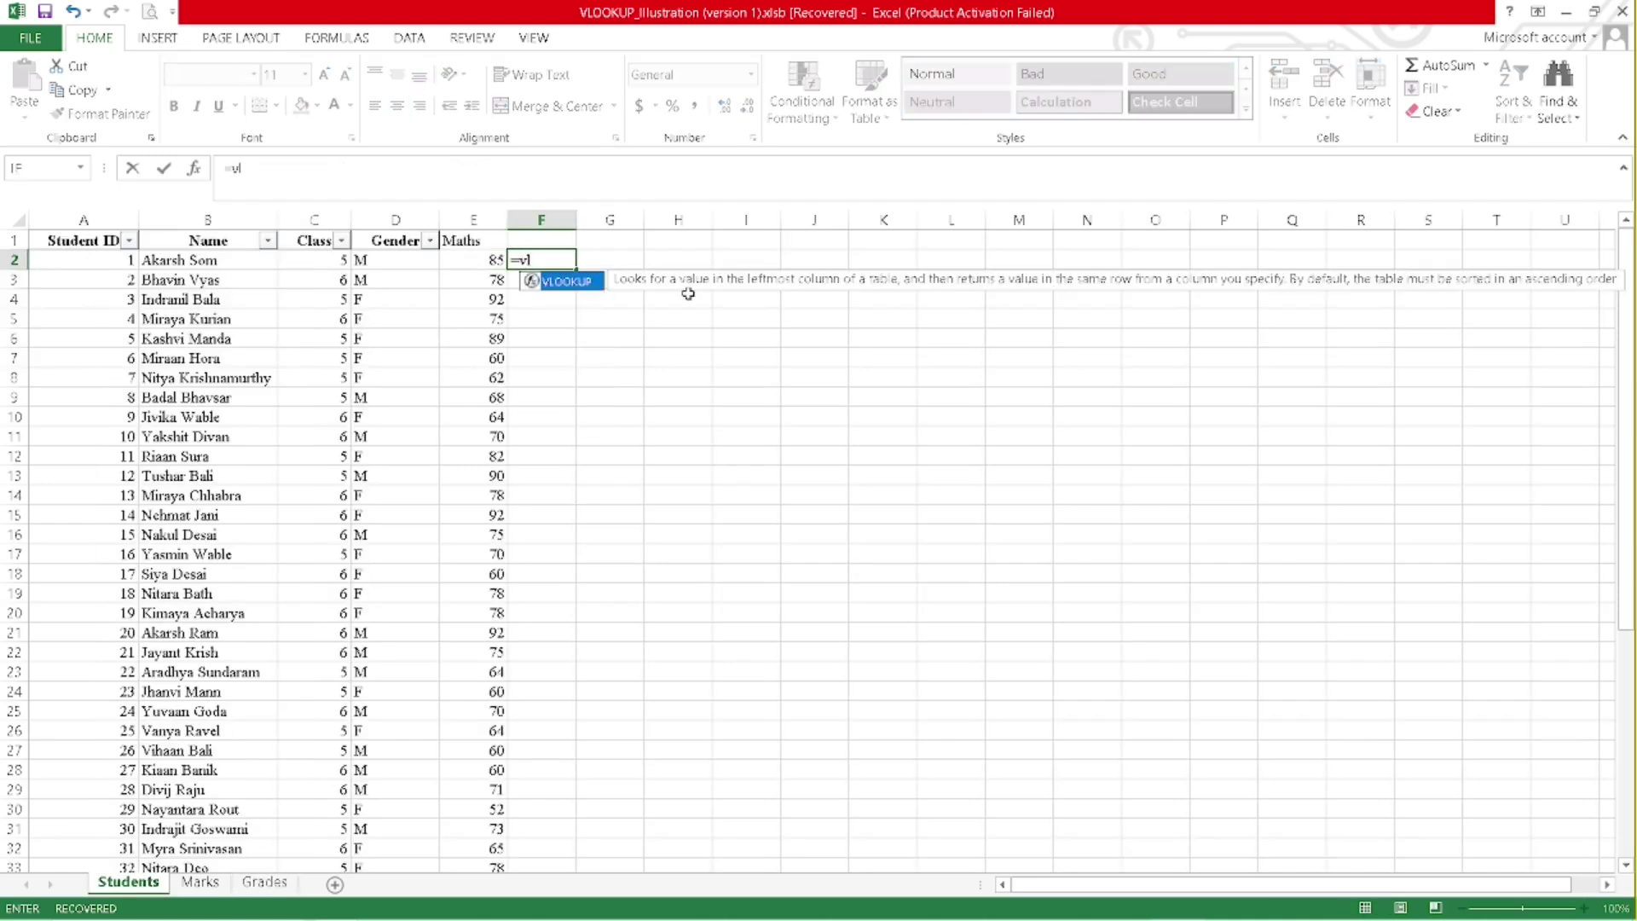
key("Tab")
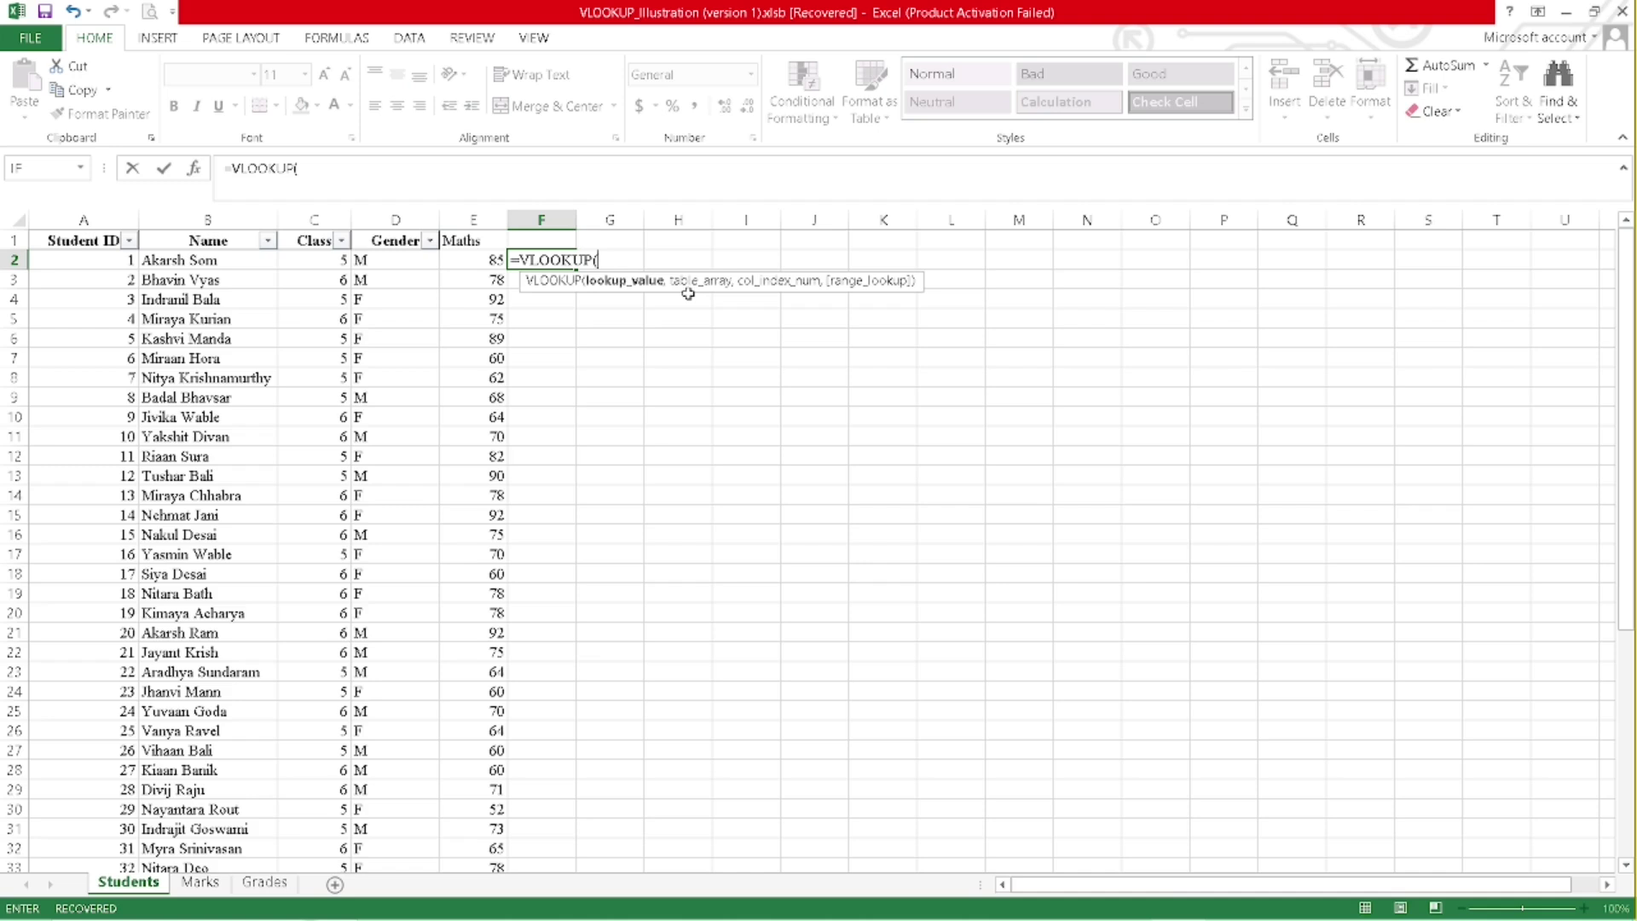
left_click(481, 258)
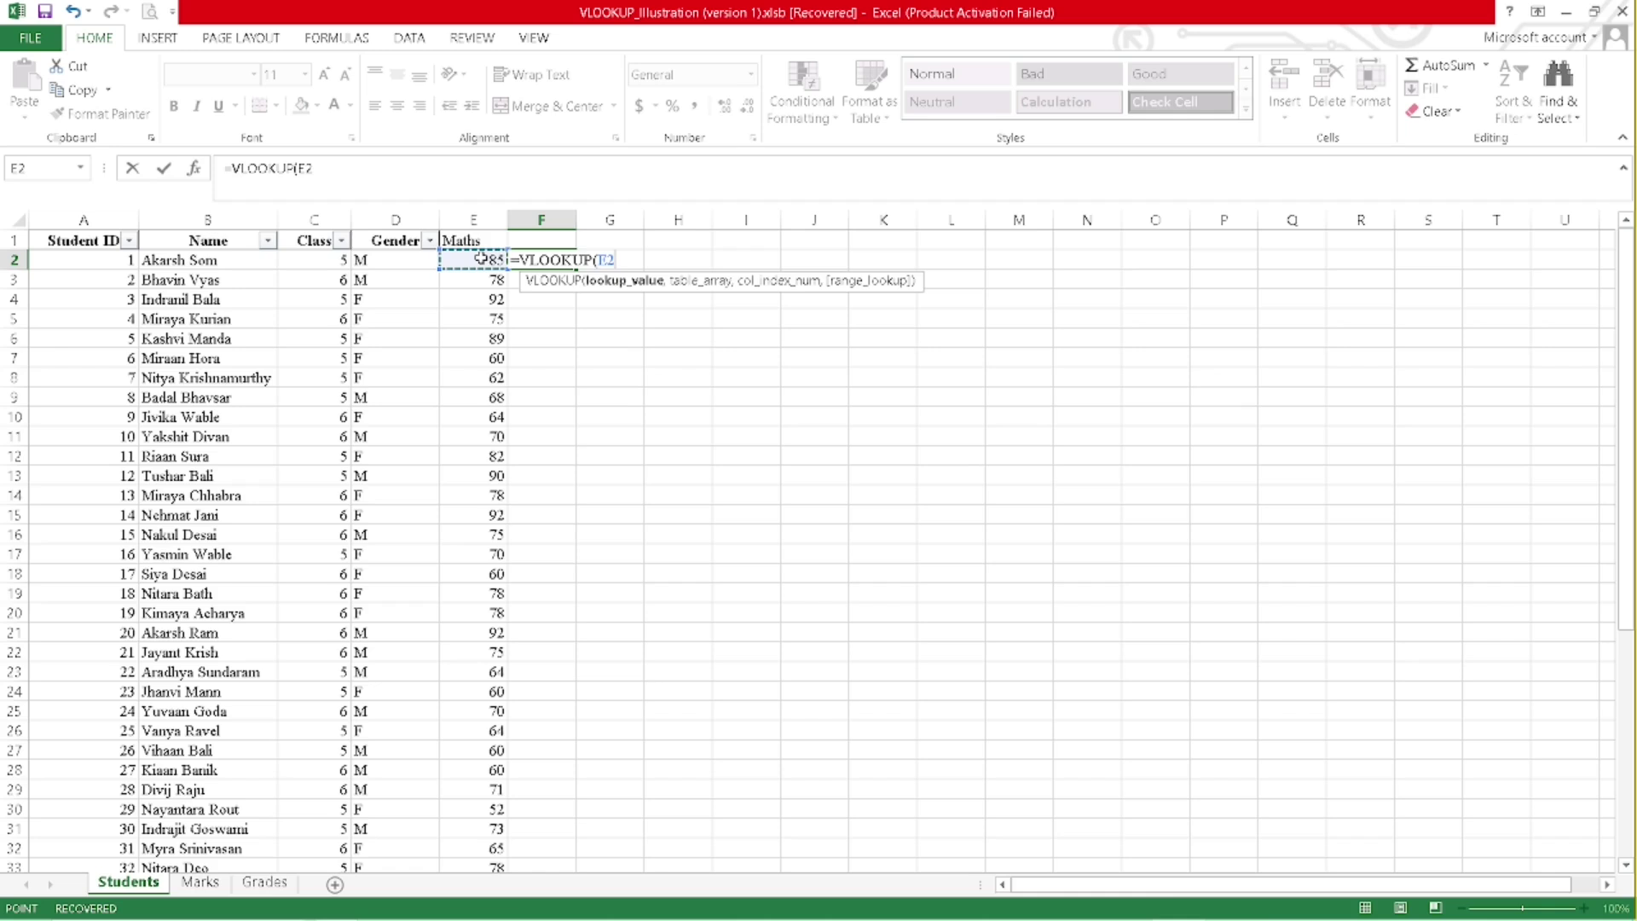
type(",")
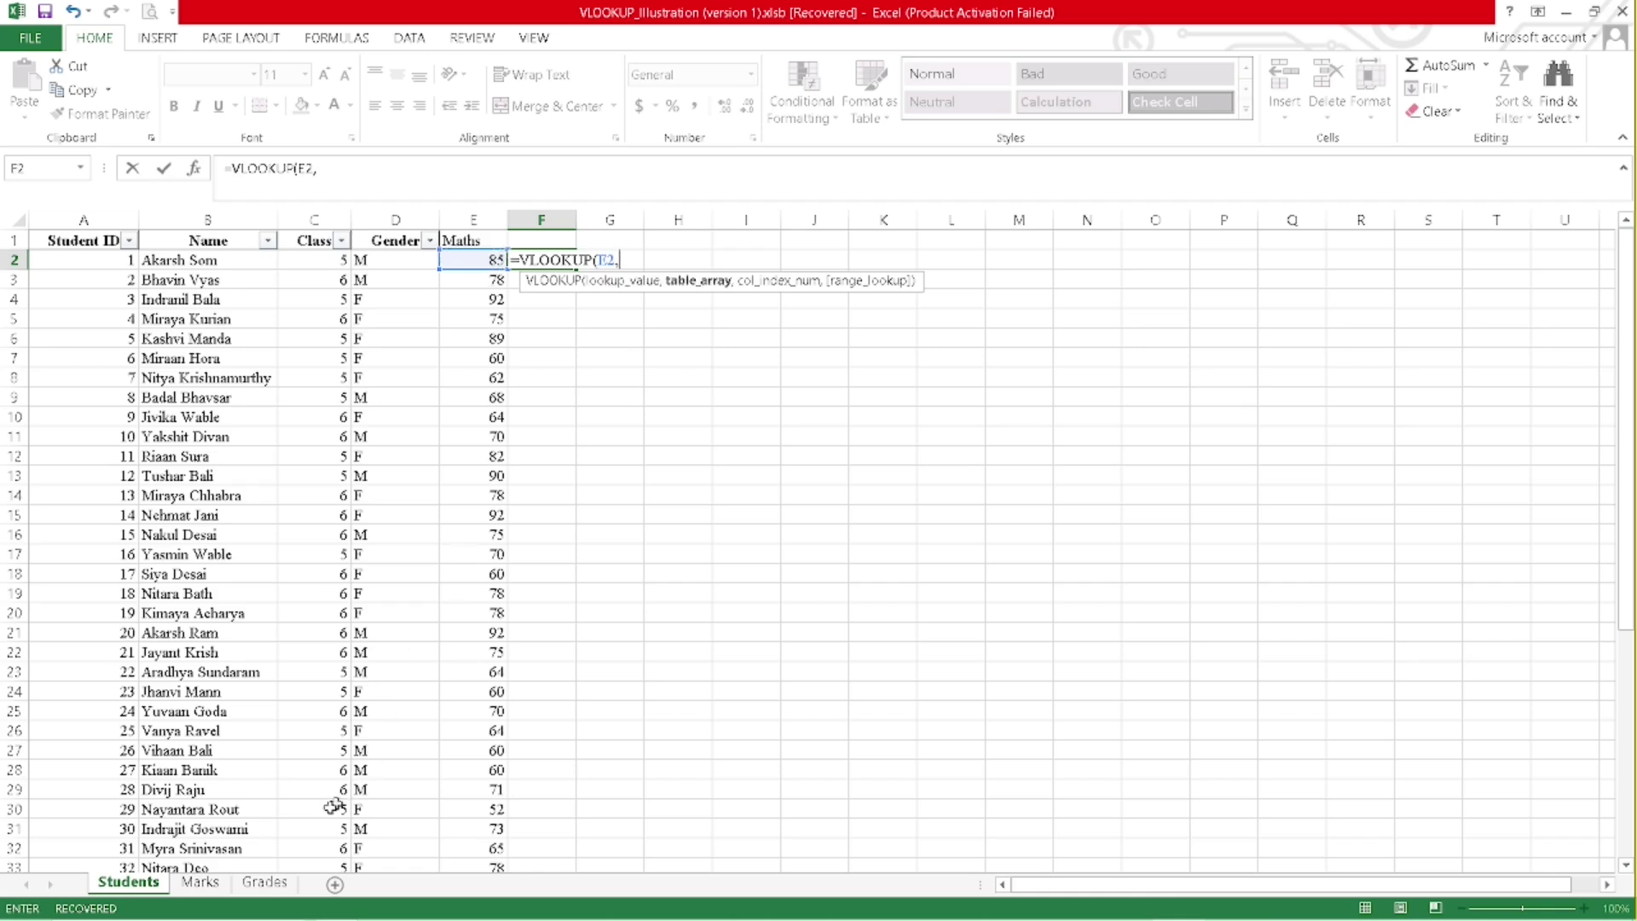
left_click(265, 883)
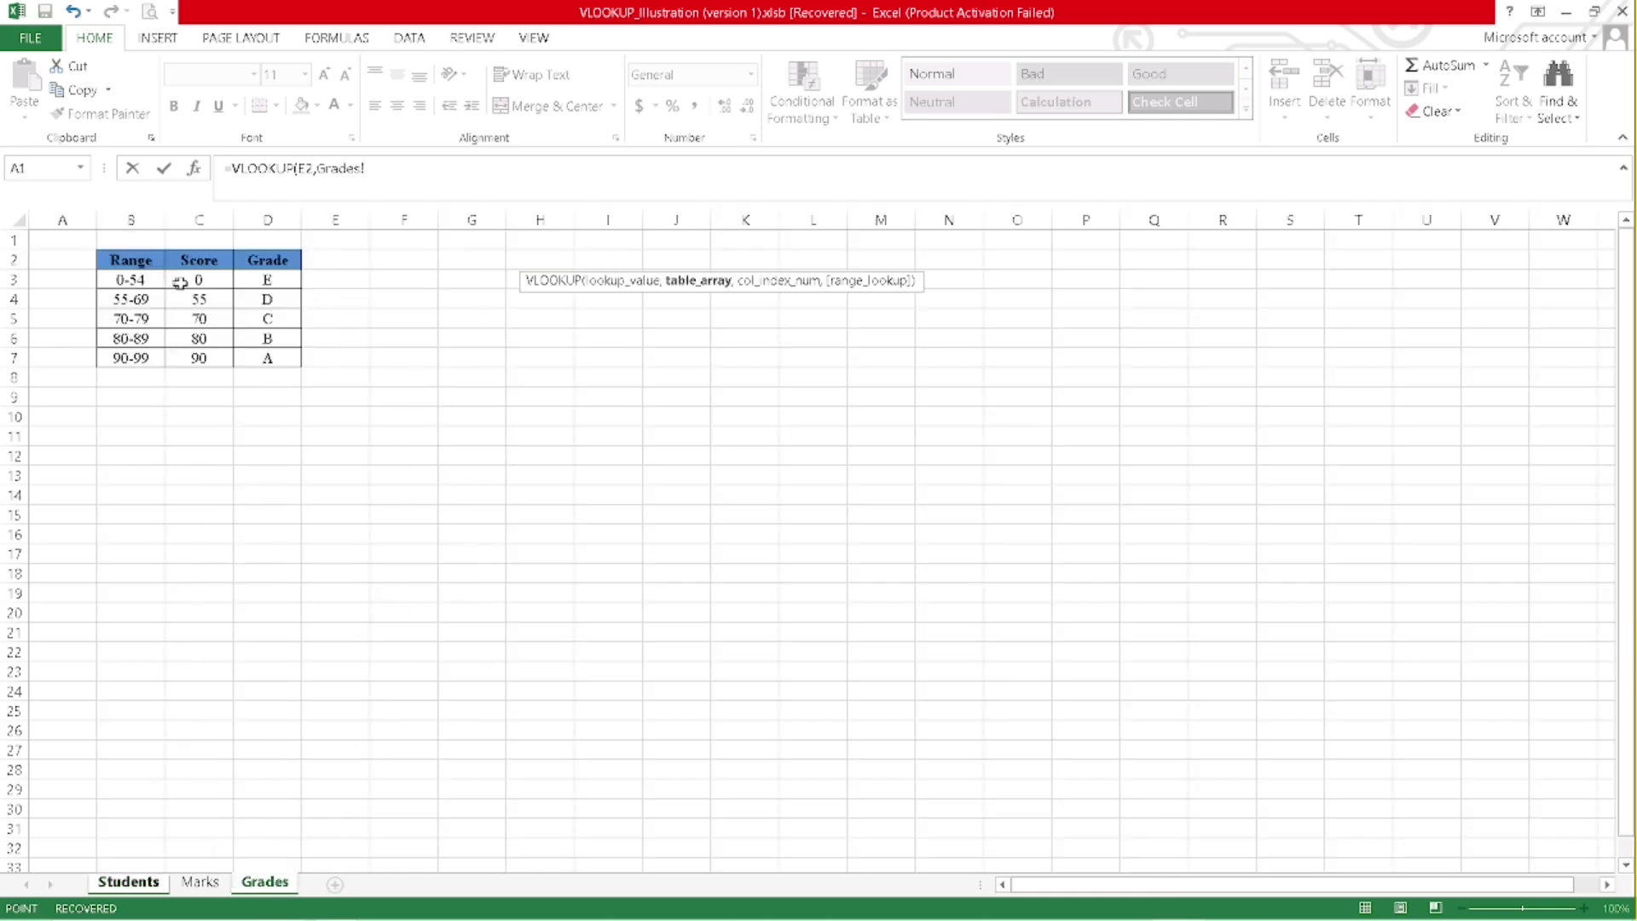
left_click_drag(183, 283, 245, 357)
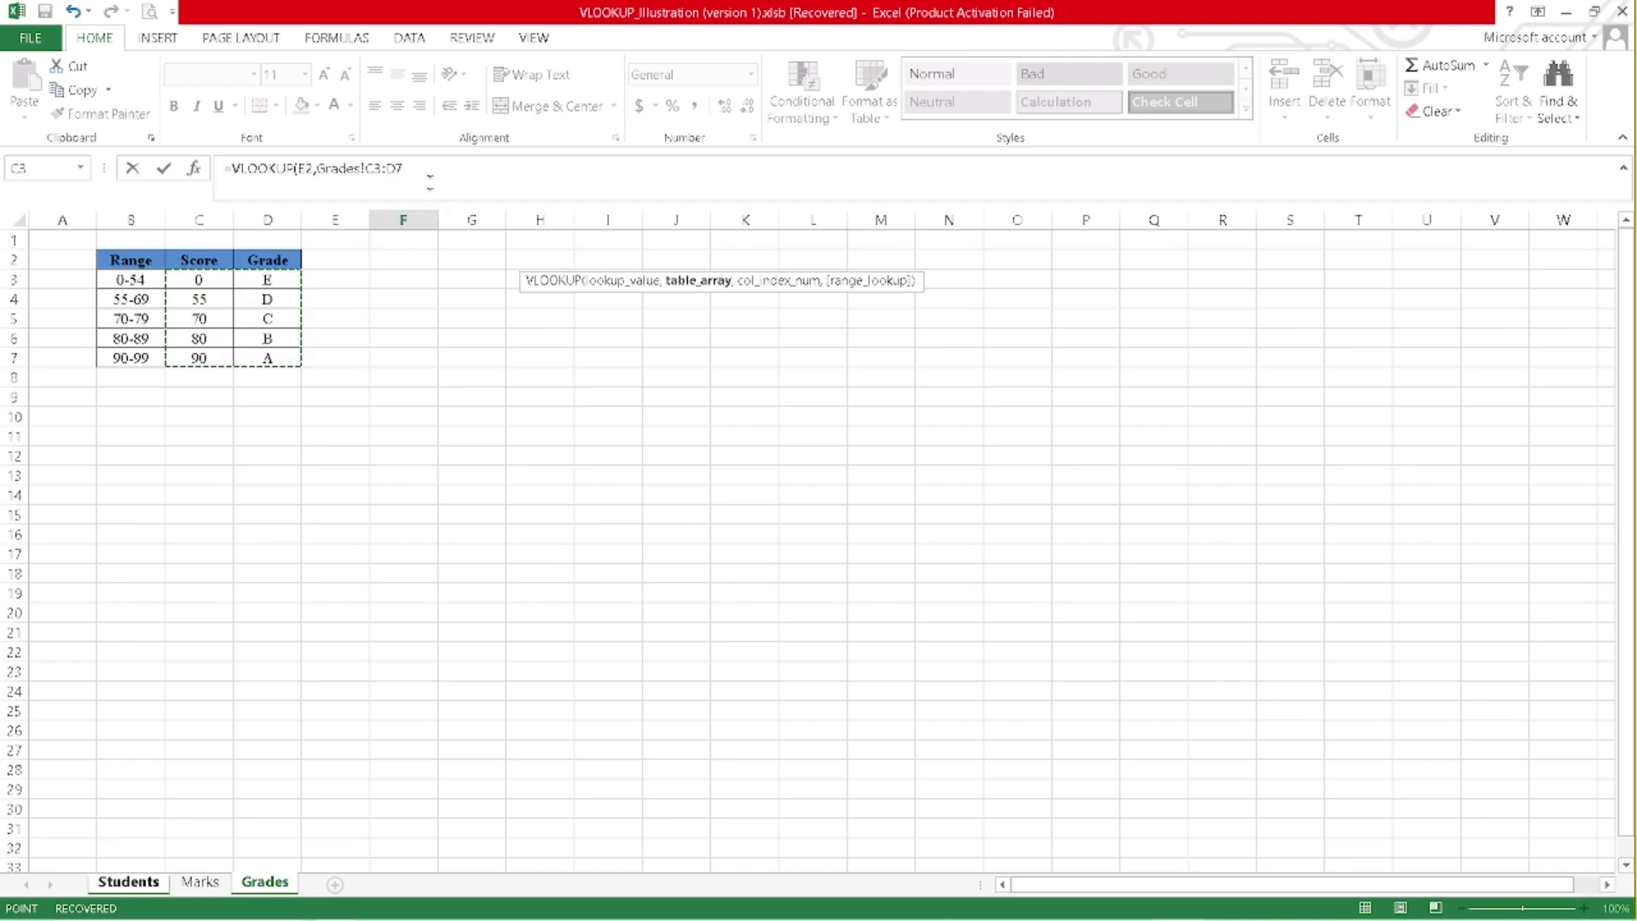
left_click(403, 168)
type(",2")
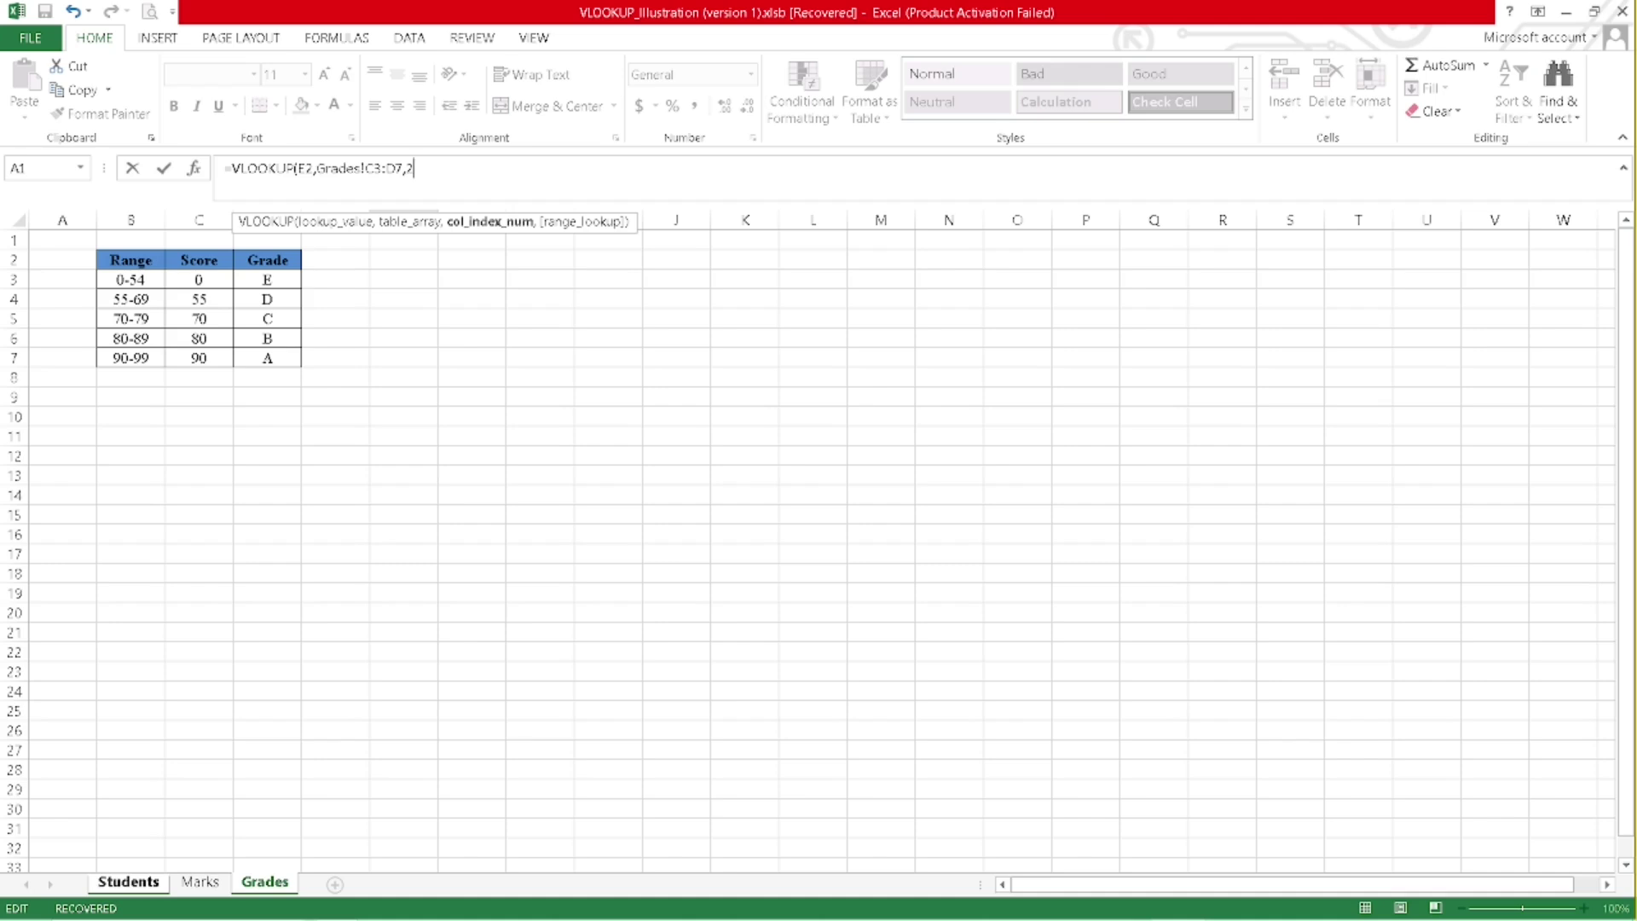
key("Return")
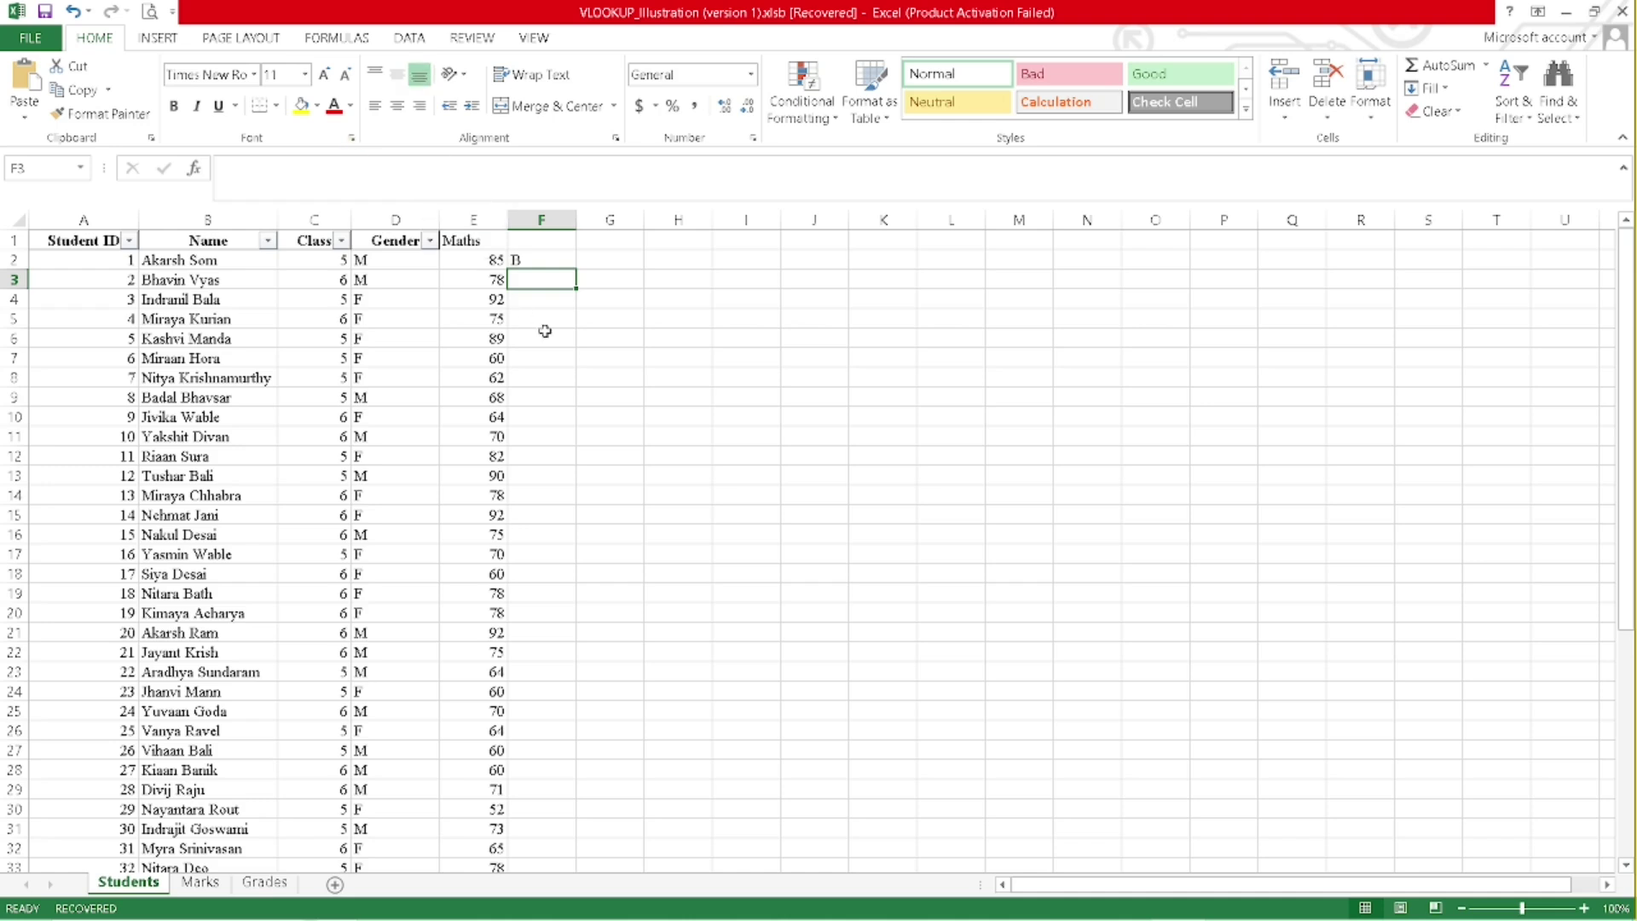
left_click(541, 261)
left_click_drag(576, 270, 577, 580)
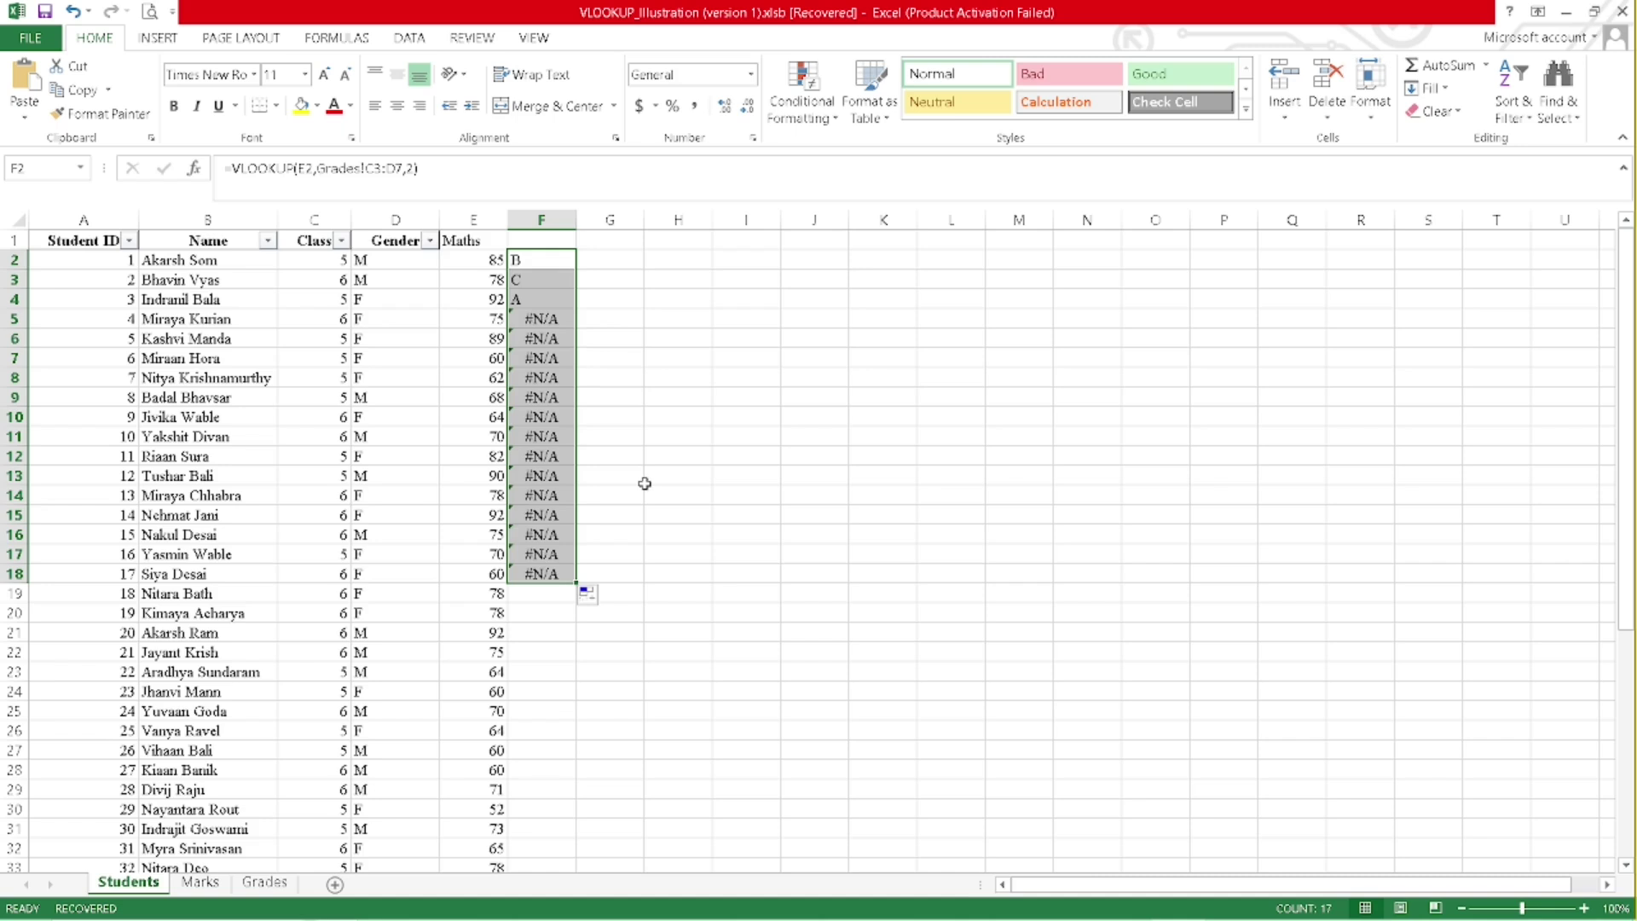
Make the table array in F2's VLOOKUP absolute as Grades!$C$3:$D$7 and refill the formula down to F50
left_click(534, 255)
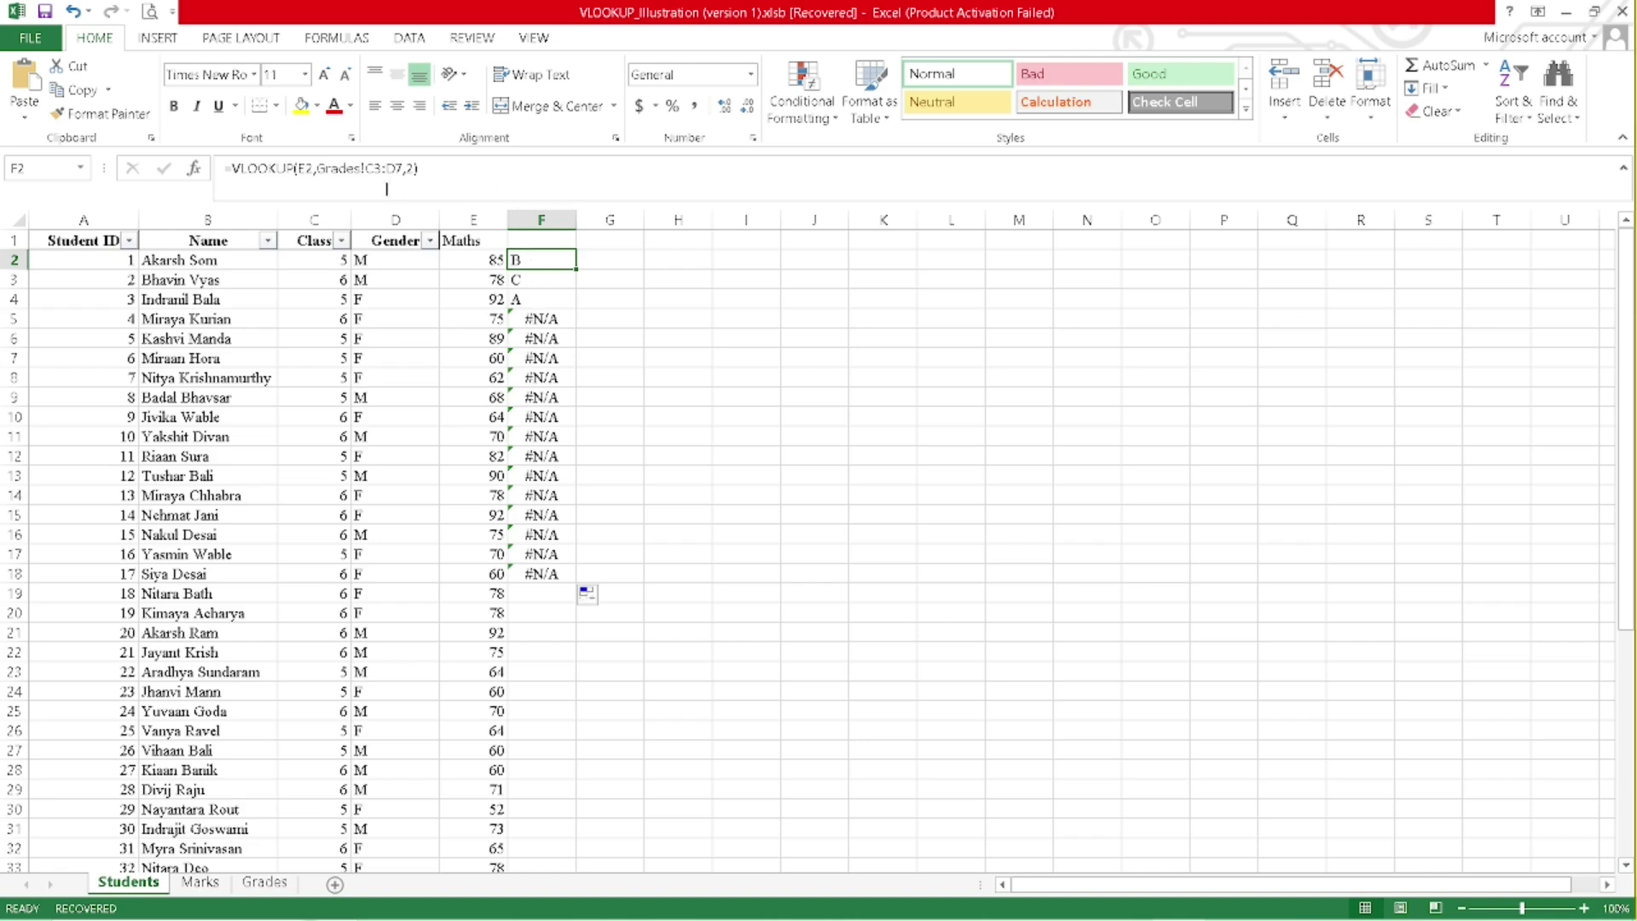
left_click_drag(315, 168, 404, 168)
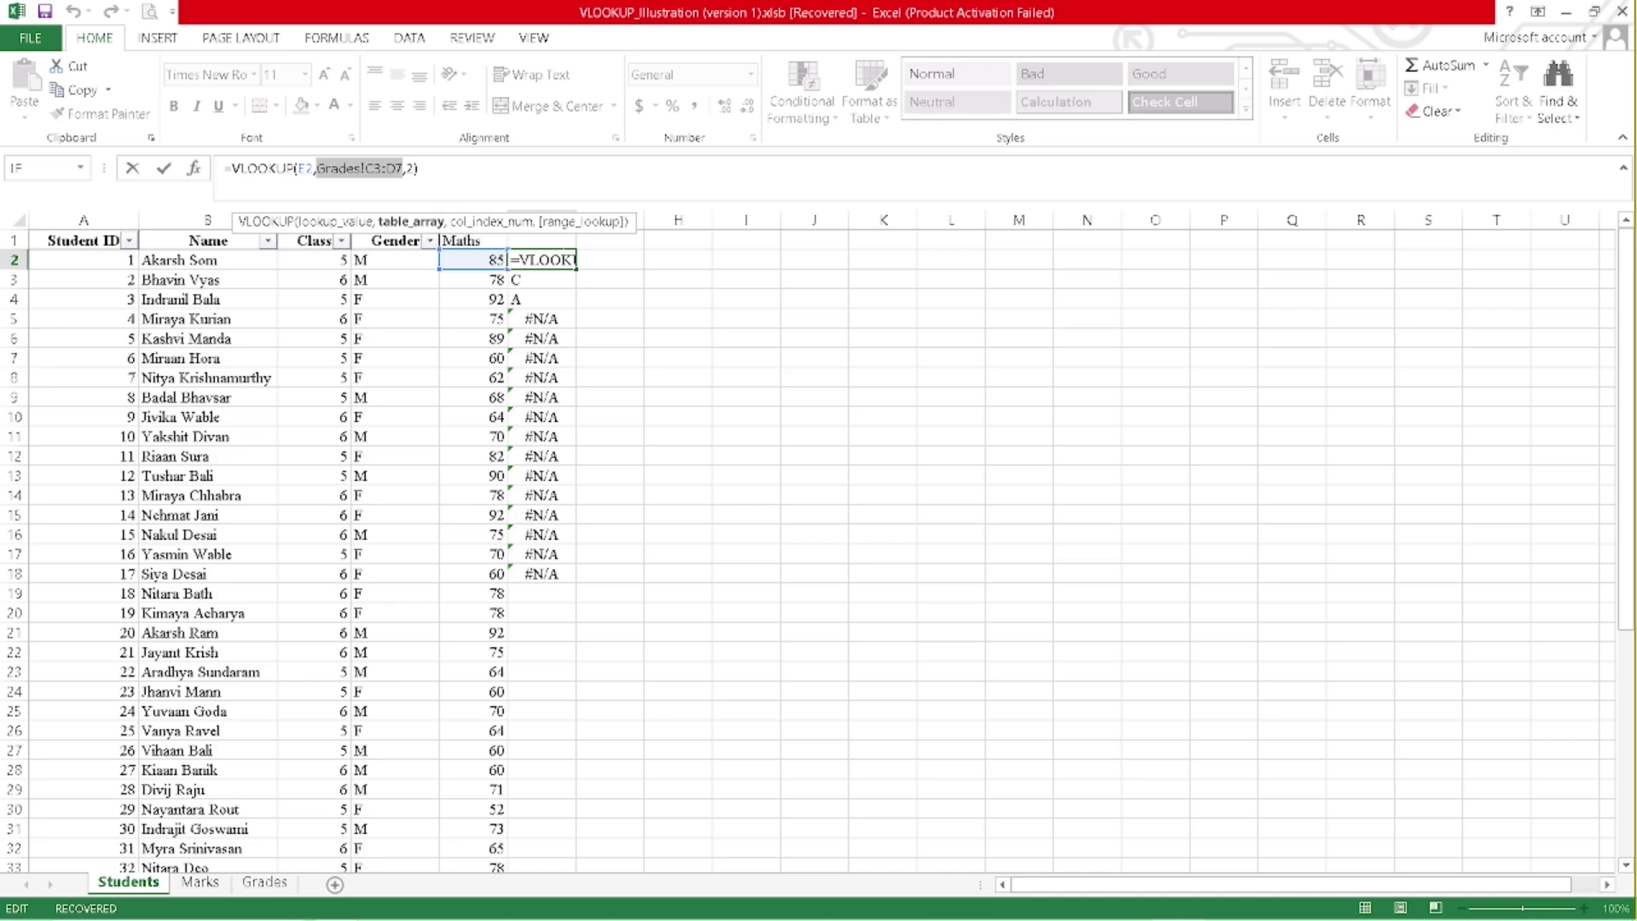
key("F4")
key("Return")
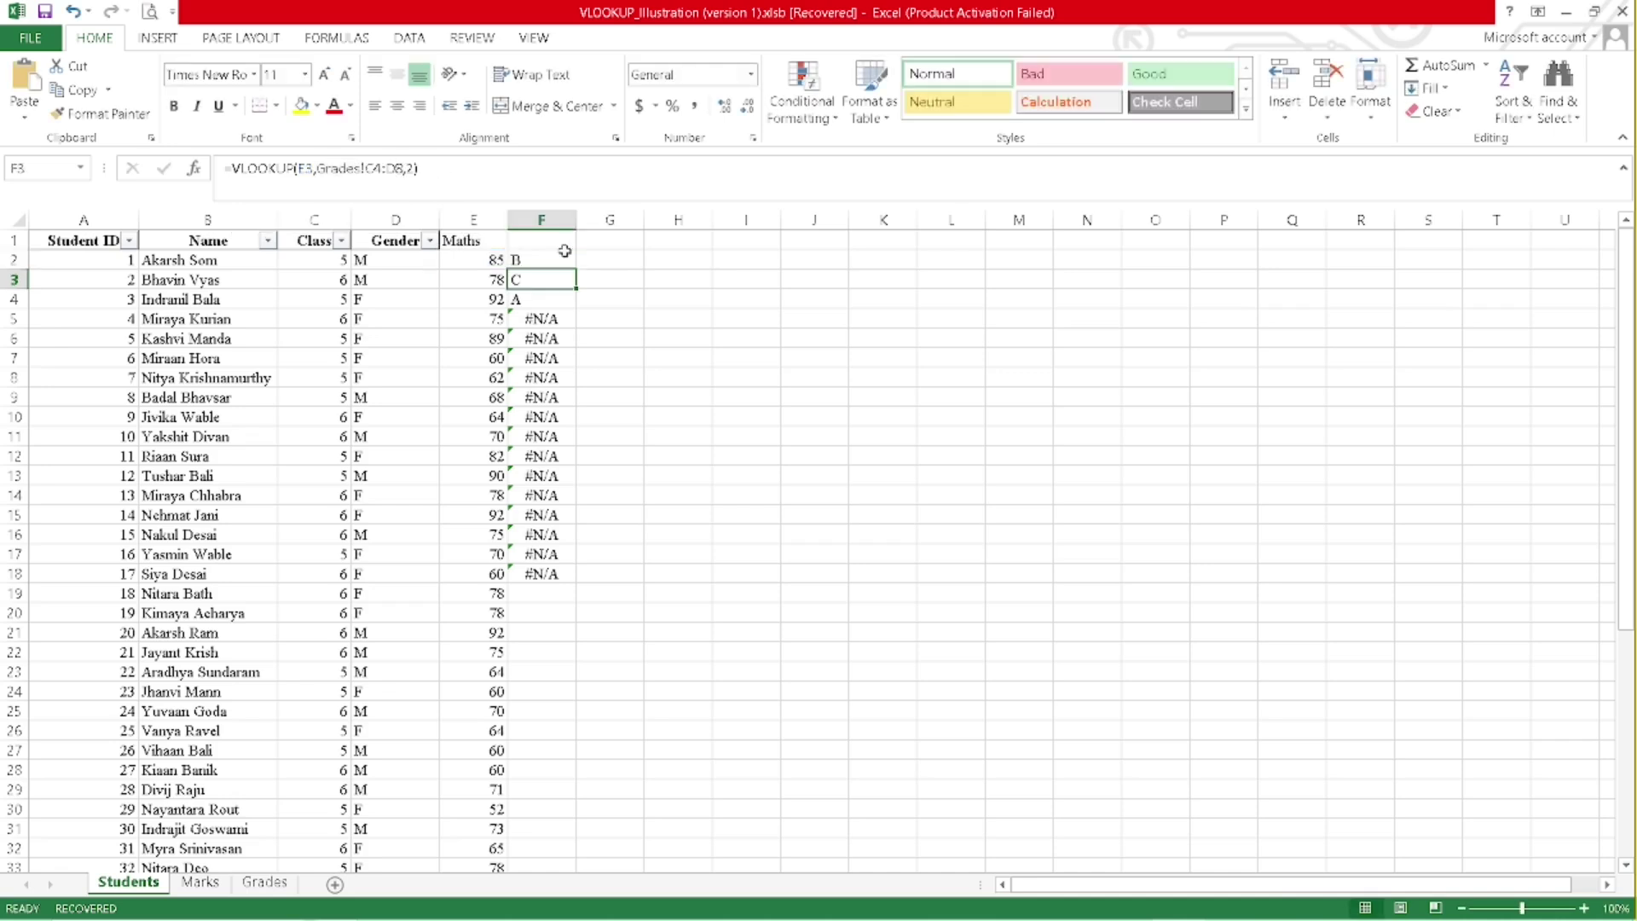
left_click(556, 260)
double_click(576, 271)
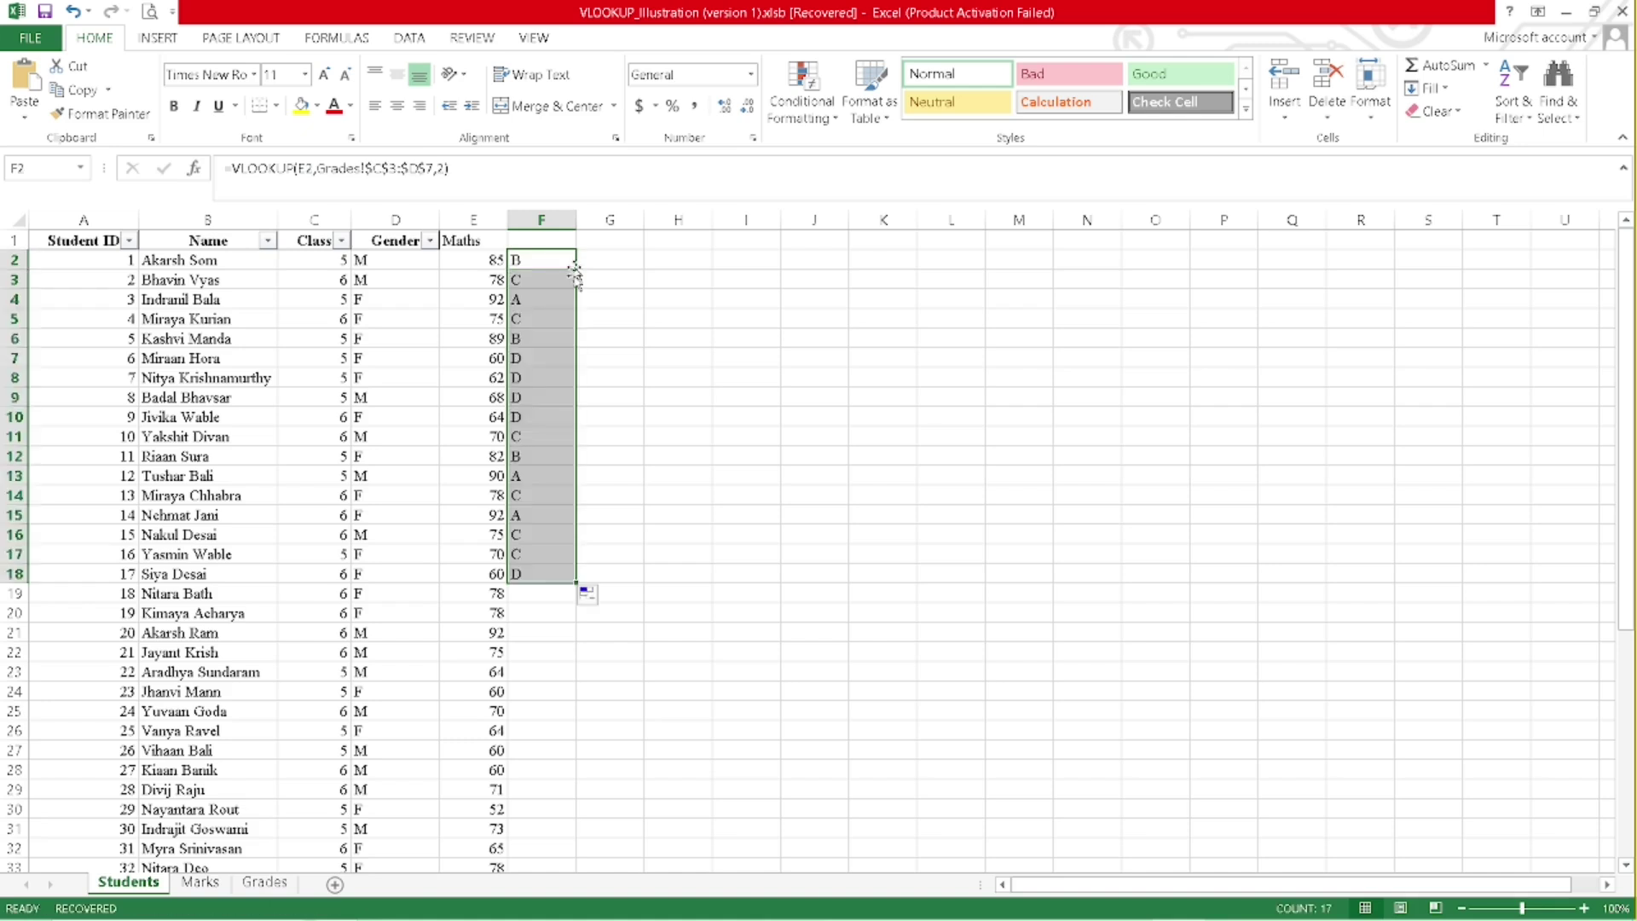
double_click(576, 587)
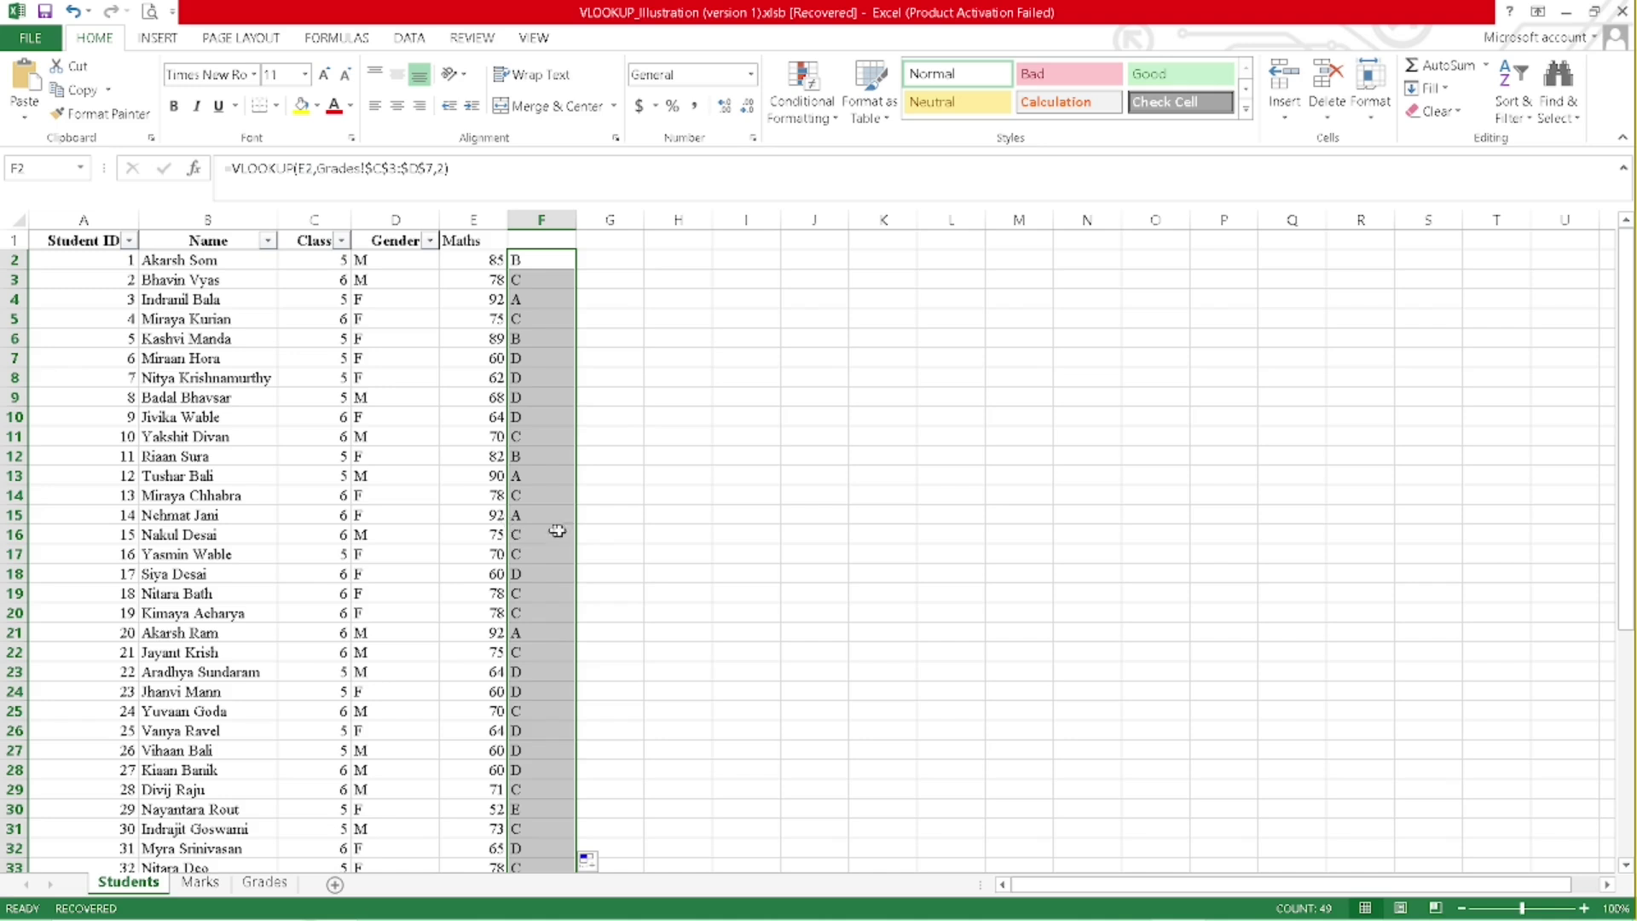
Check the Maths marks and grades in rows 7 and 15 against the 55-69 and 90-99 bands on the Grades sheet
left_click(508, 358)
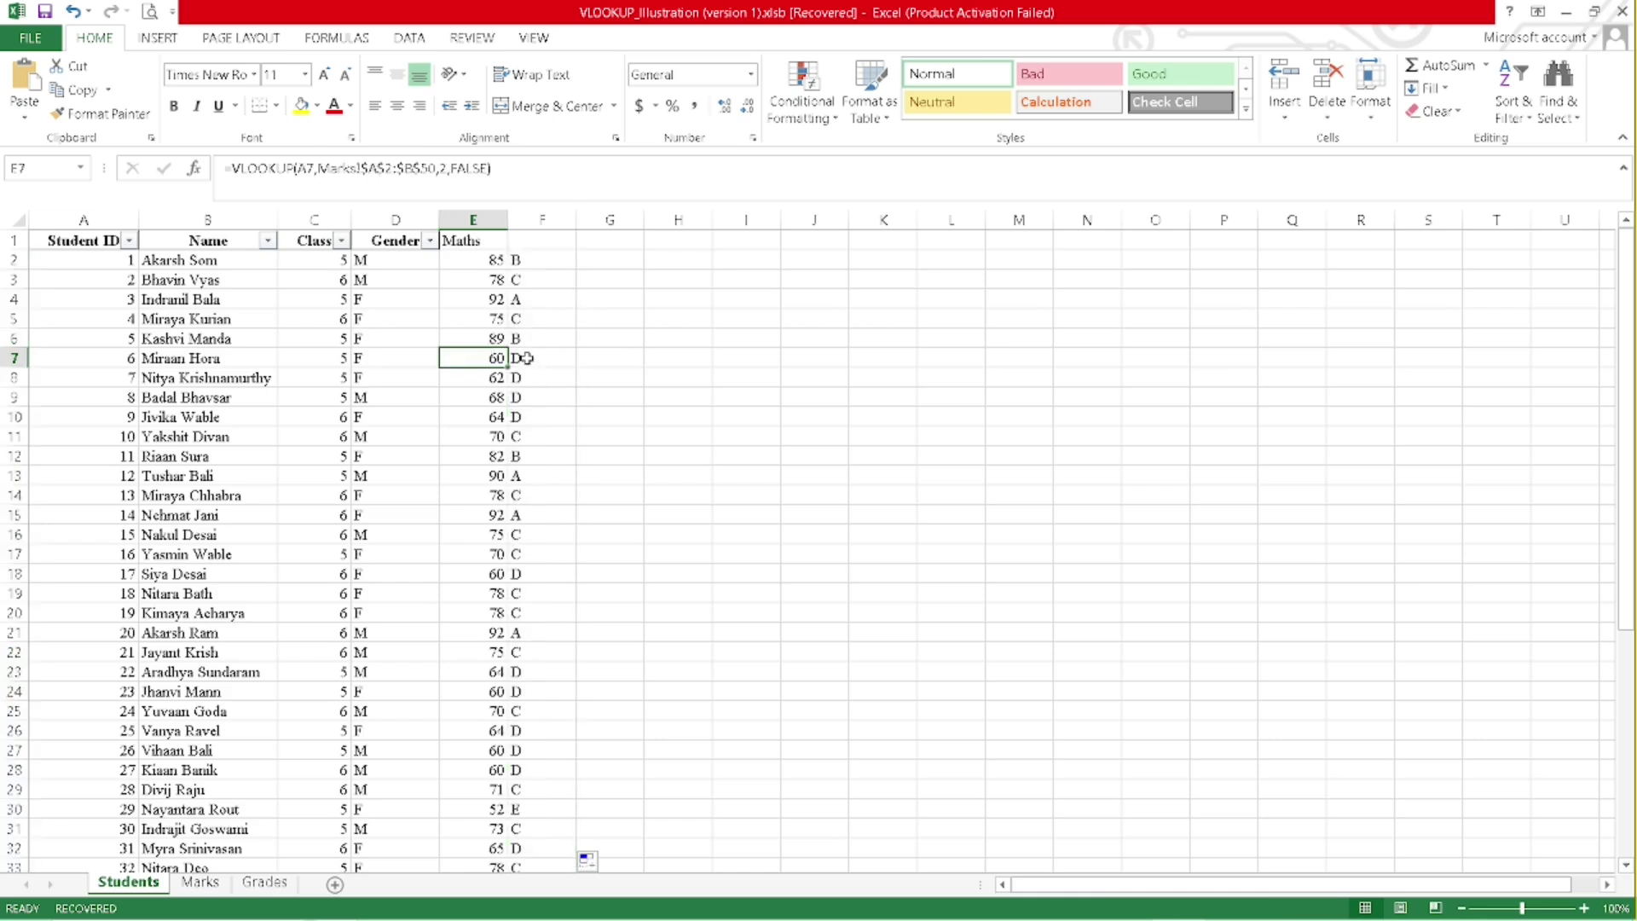
left_click(524, 358)
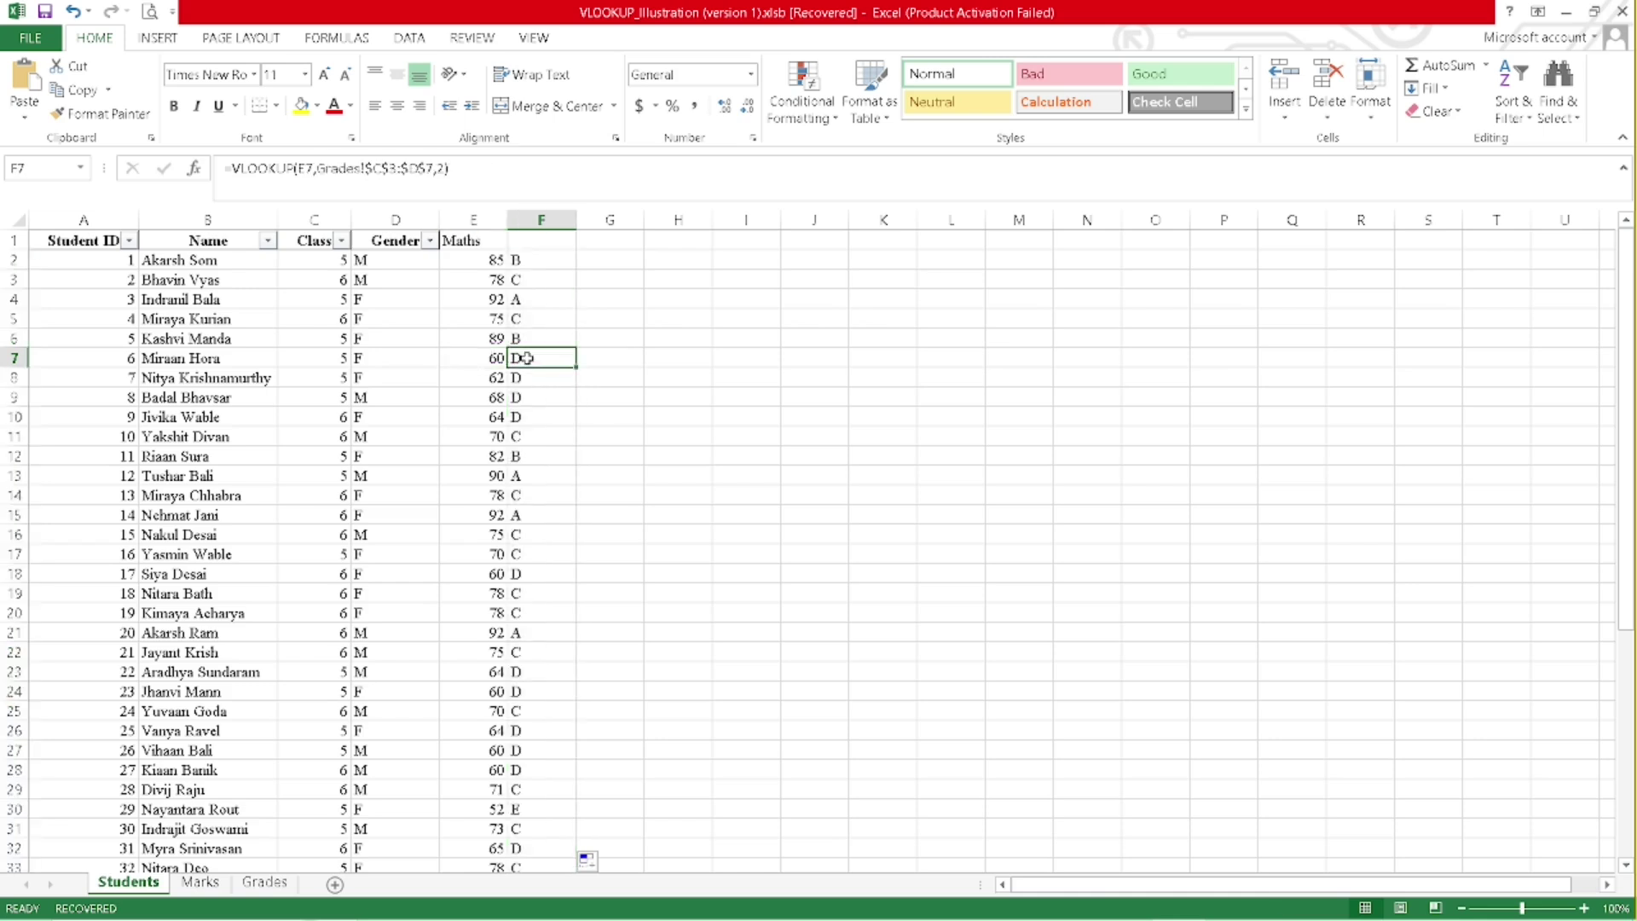
left_click(266, 883)
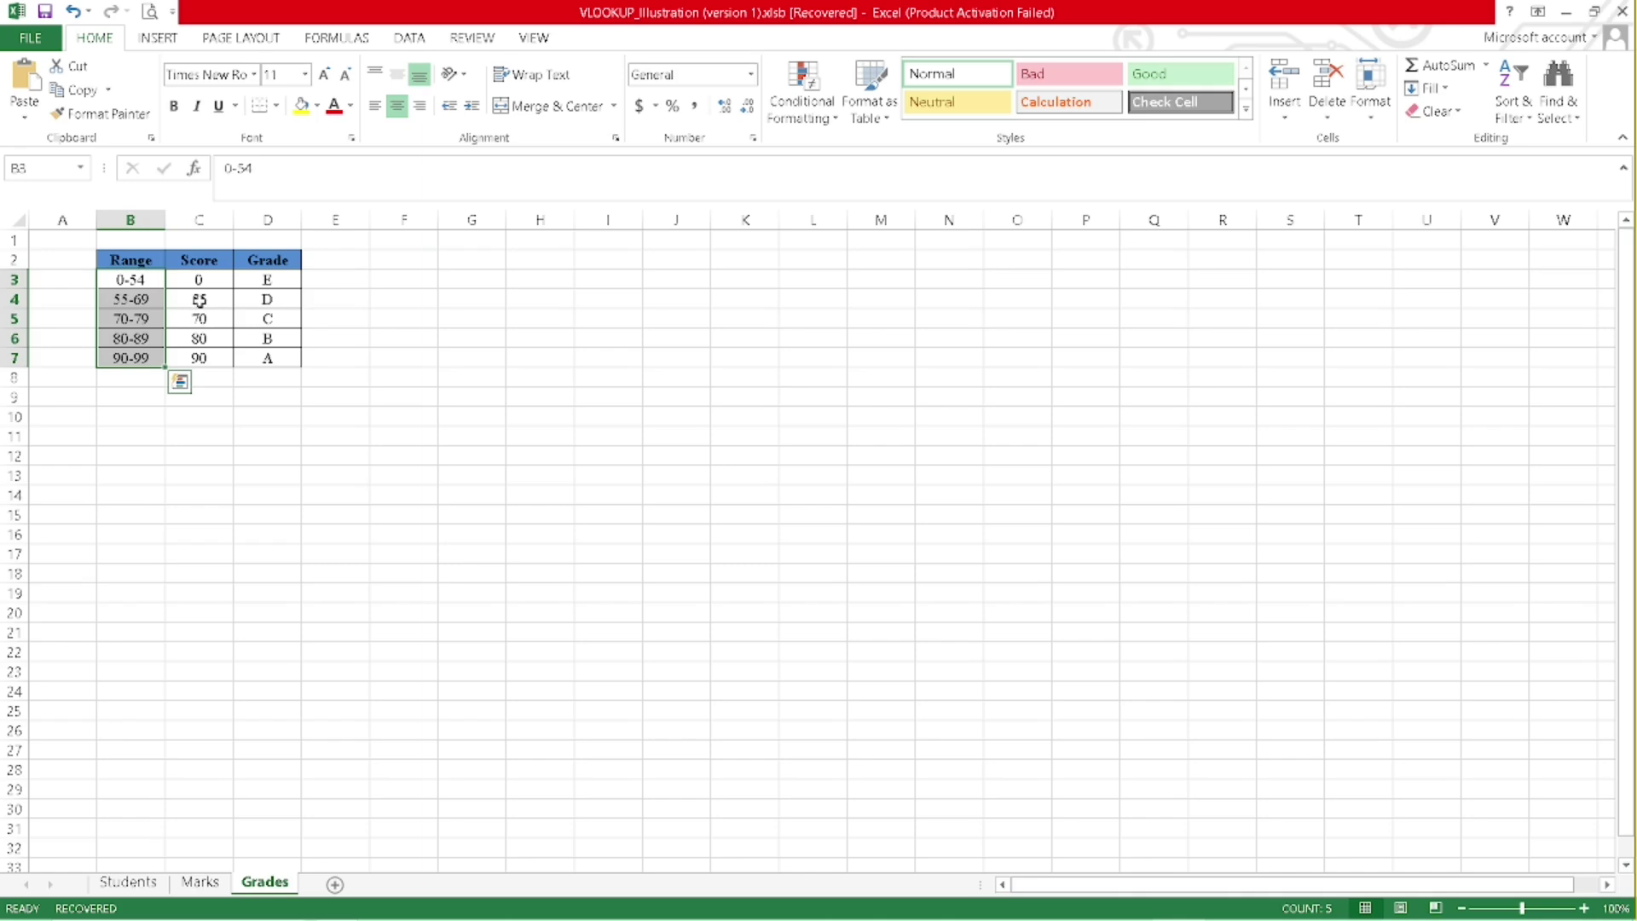
left_click(200, 302)
left_click_drag(132, 300, 260, 300)
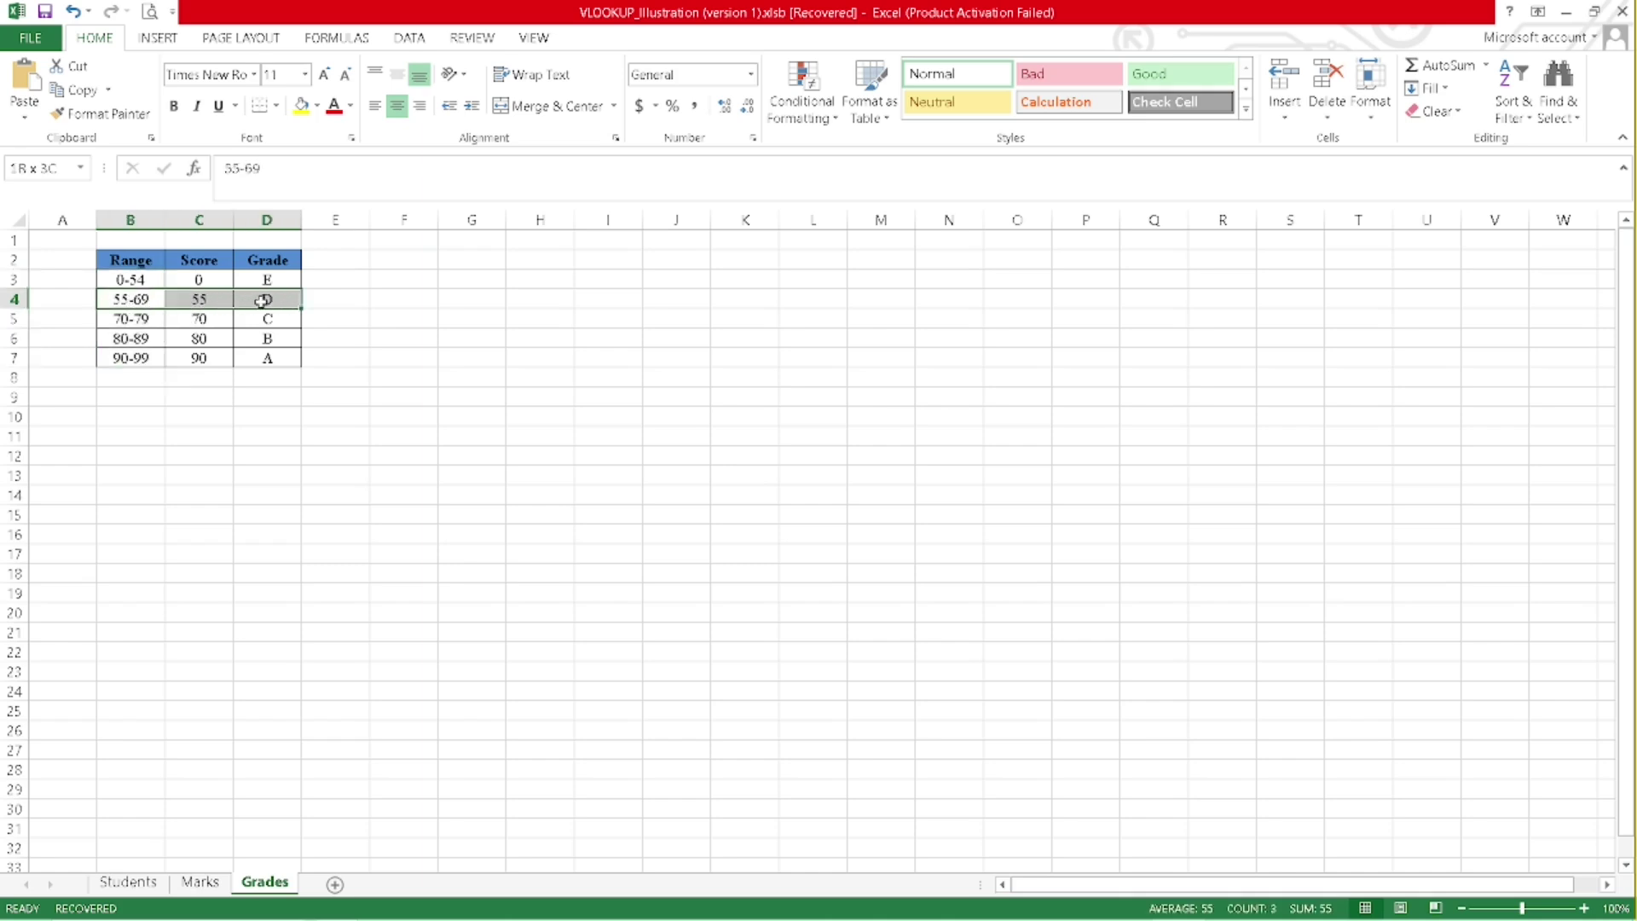
left_click(128, 883)
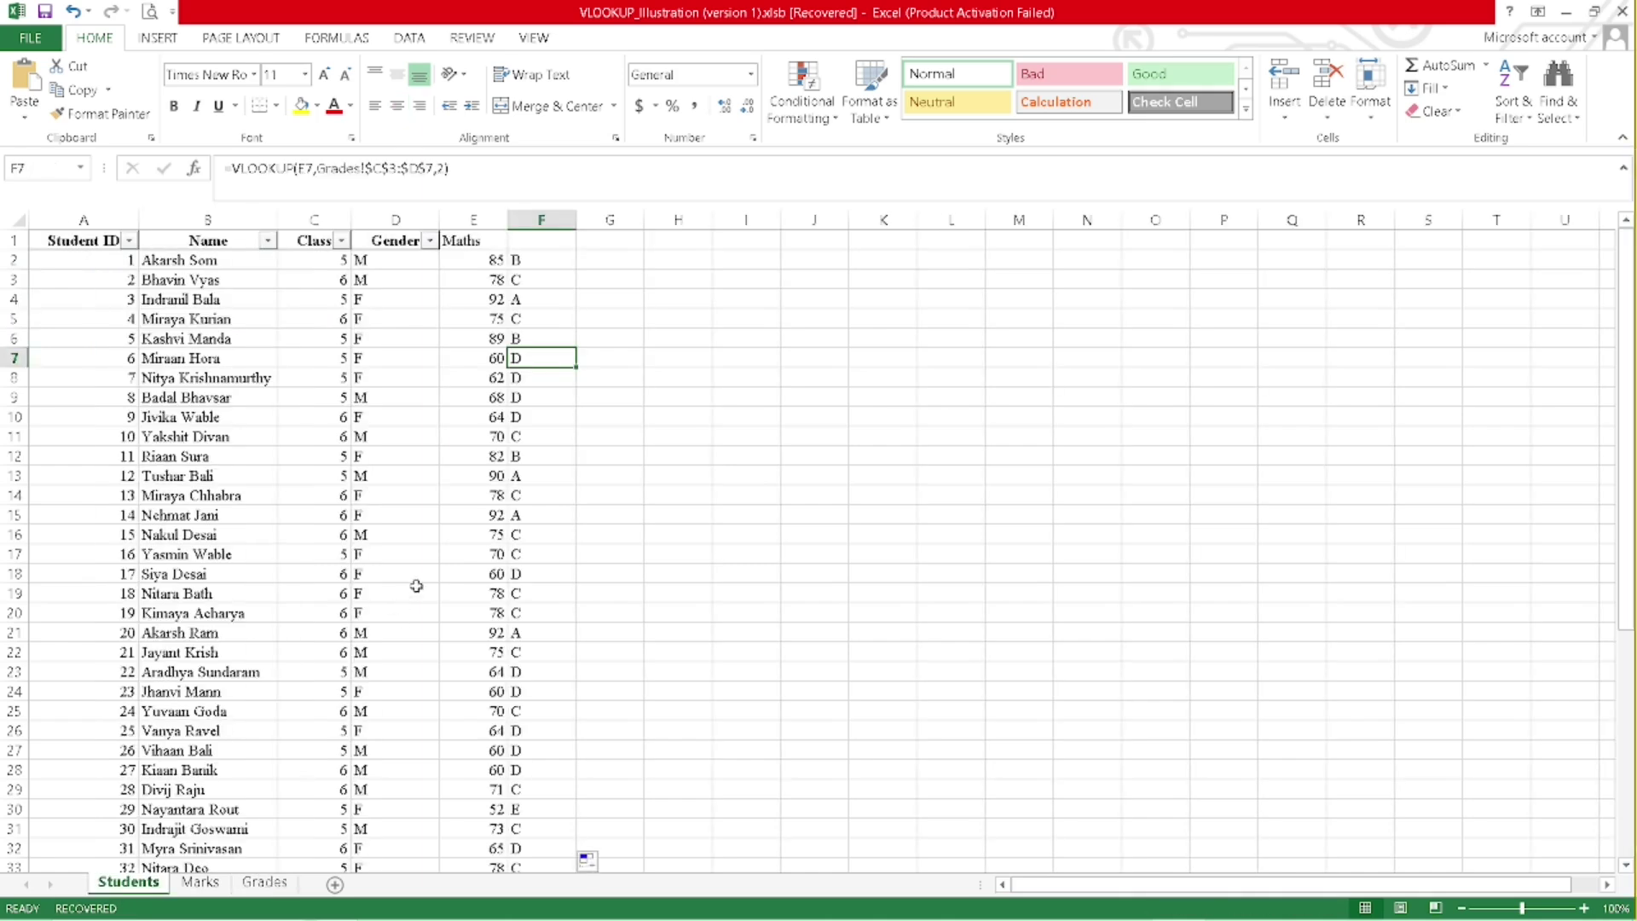
left_click(514, 515)
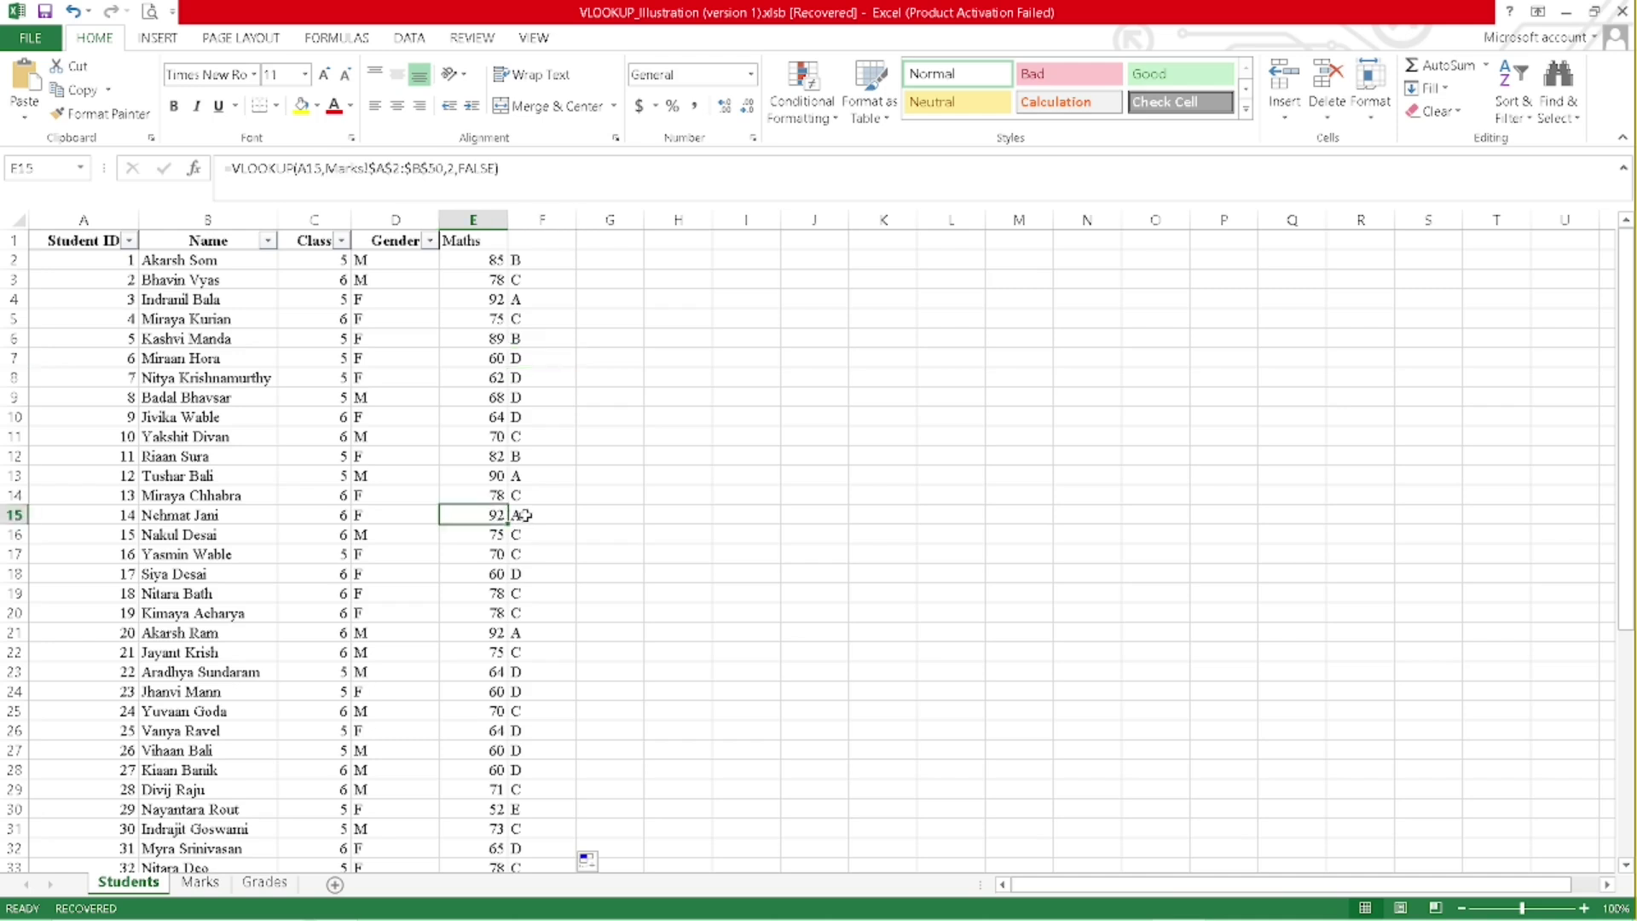
left_click(263, 883)
left_click_drag(130, 357, 249, 358)
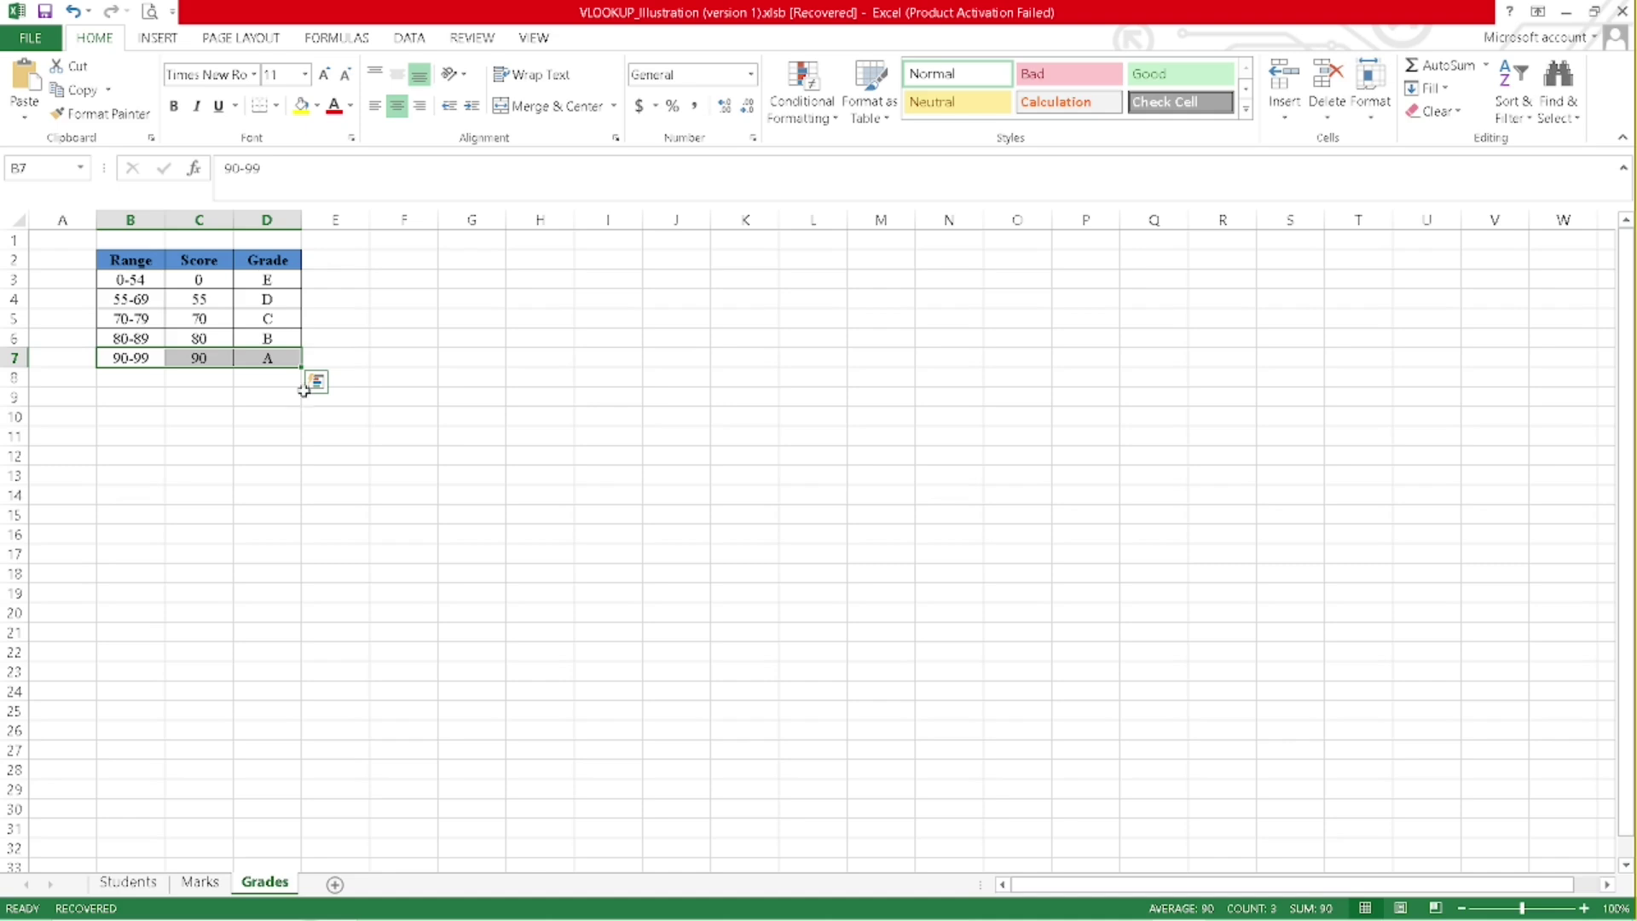
left_click(119, 885)
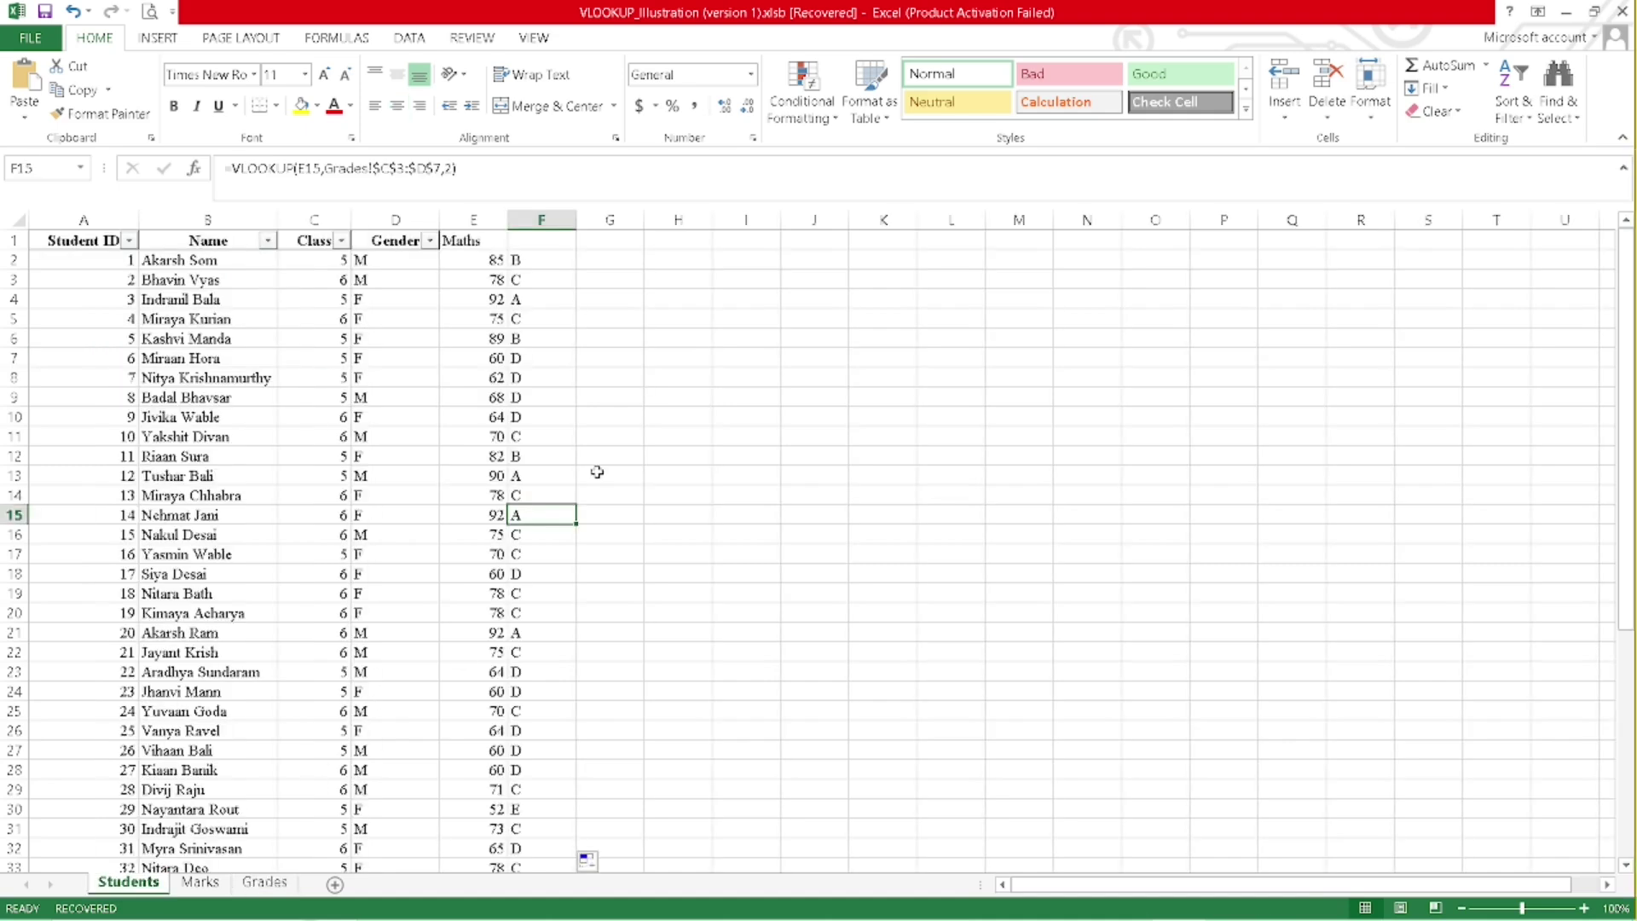
Try to add the optional range_lookup argument to the VLOOKUP in F15 of the Students sheet
left_click(460, 168)
left_click(454, 168)
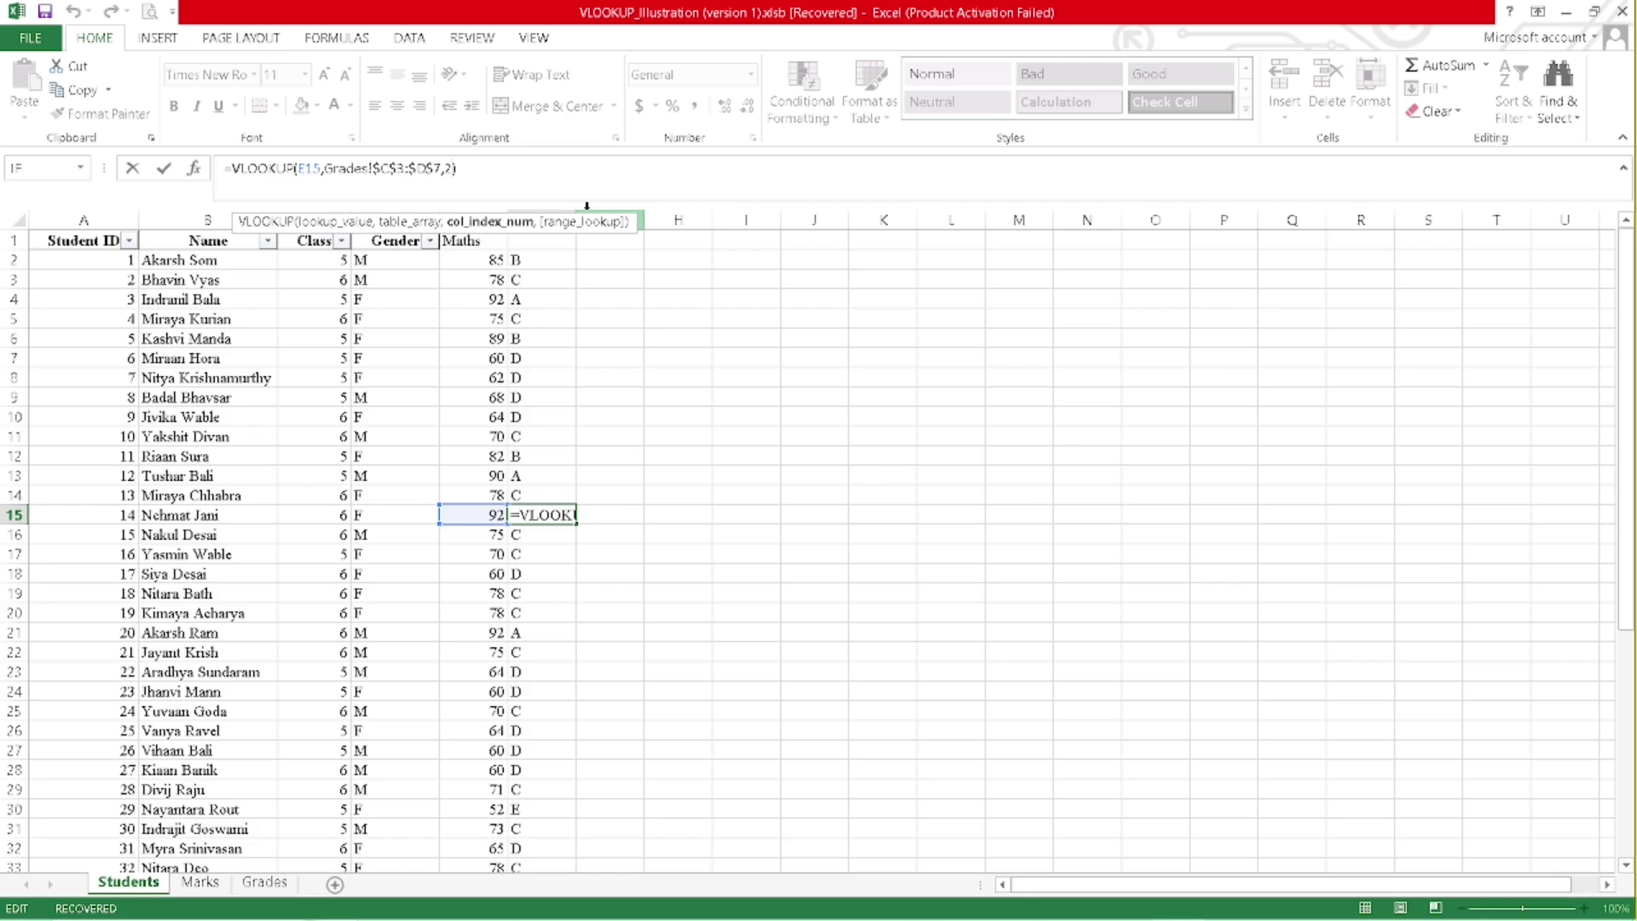
type(",")
key("Down")
key("Up")
key("Return")
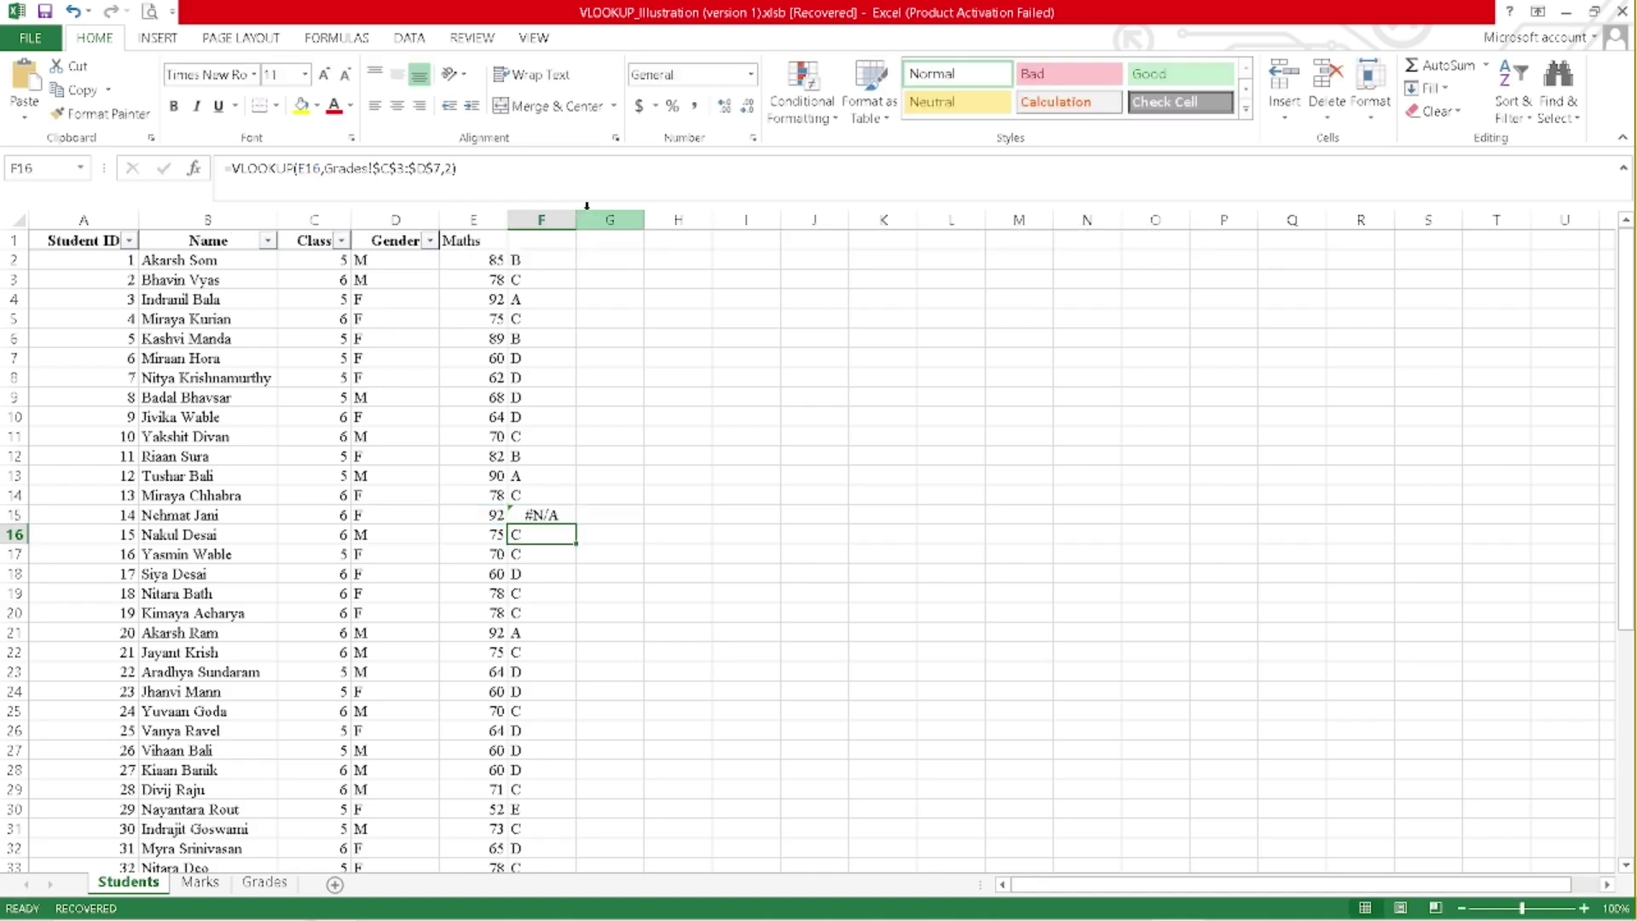
Set the VLOOKUP in F15 to approximate match by adding TRUE: =VLOOKUP(E15,Grades!$C$3:$D$7,2,TRUE)
left_click(538, 515)
left_click(454, 167)
type(",")
key("Delete")
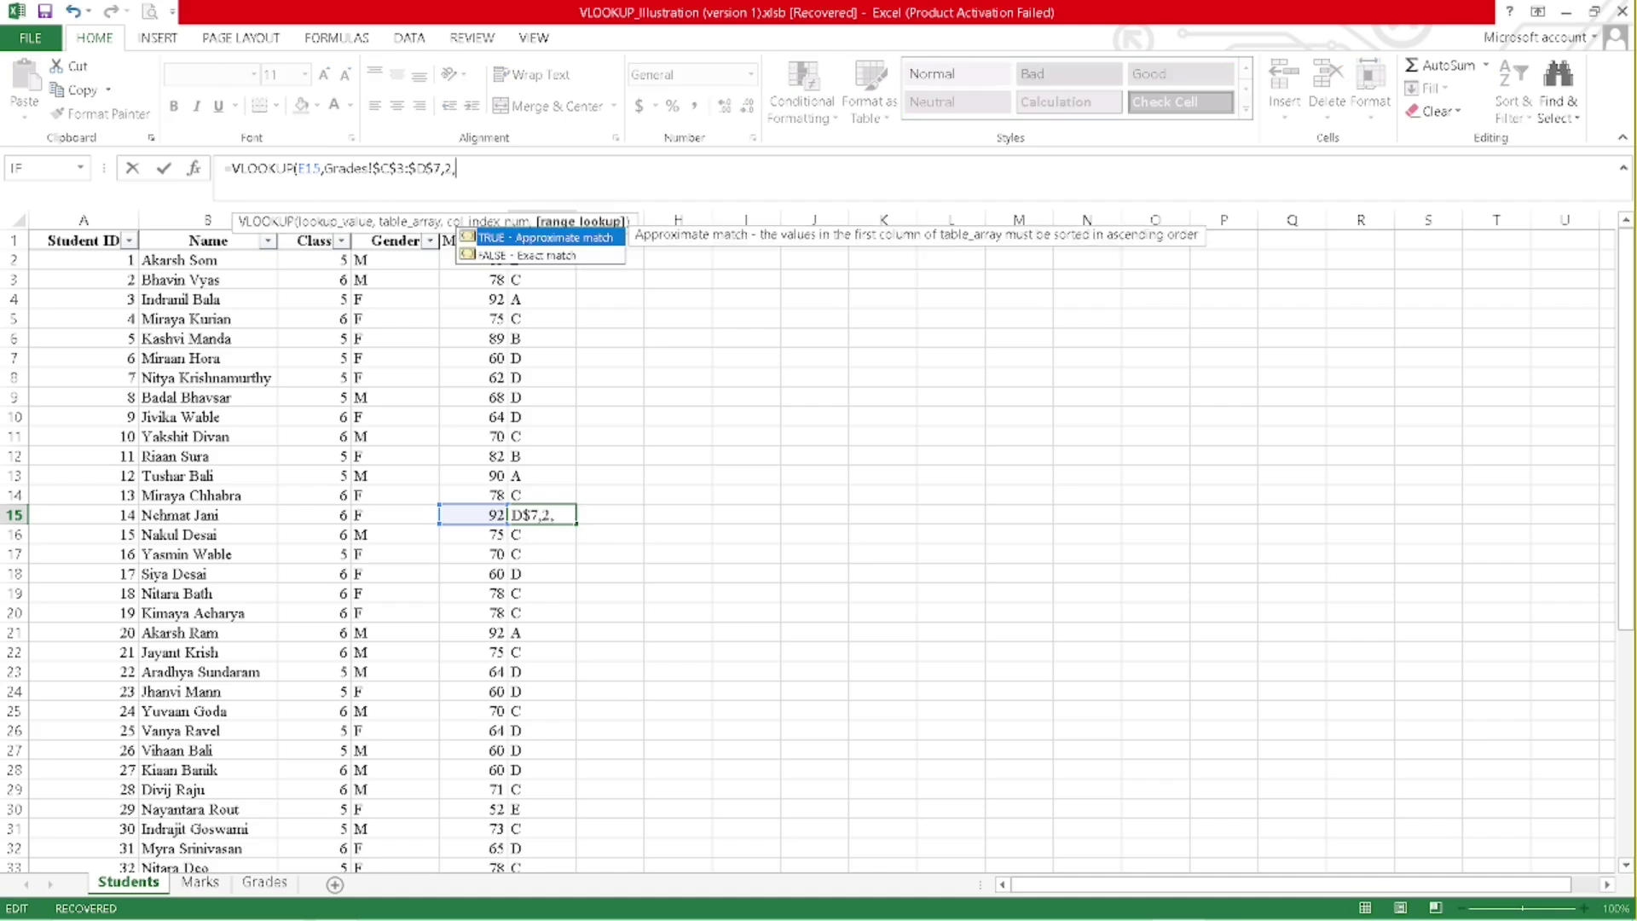
key("Tab")
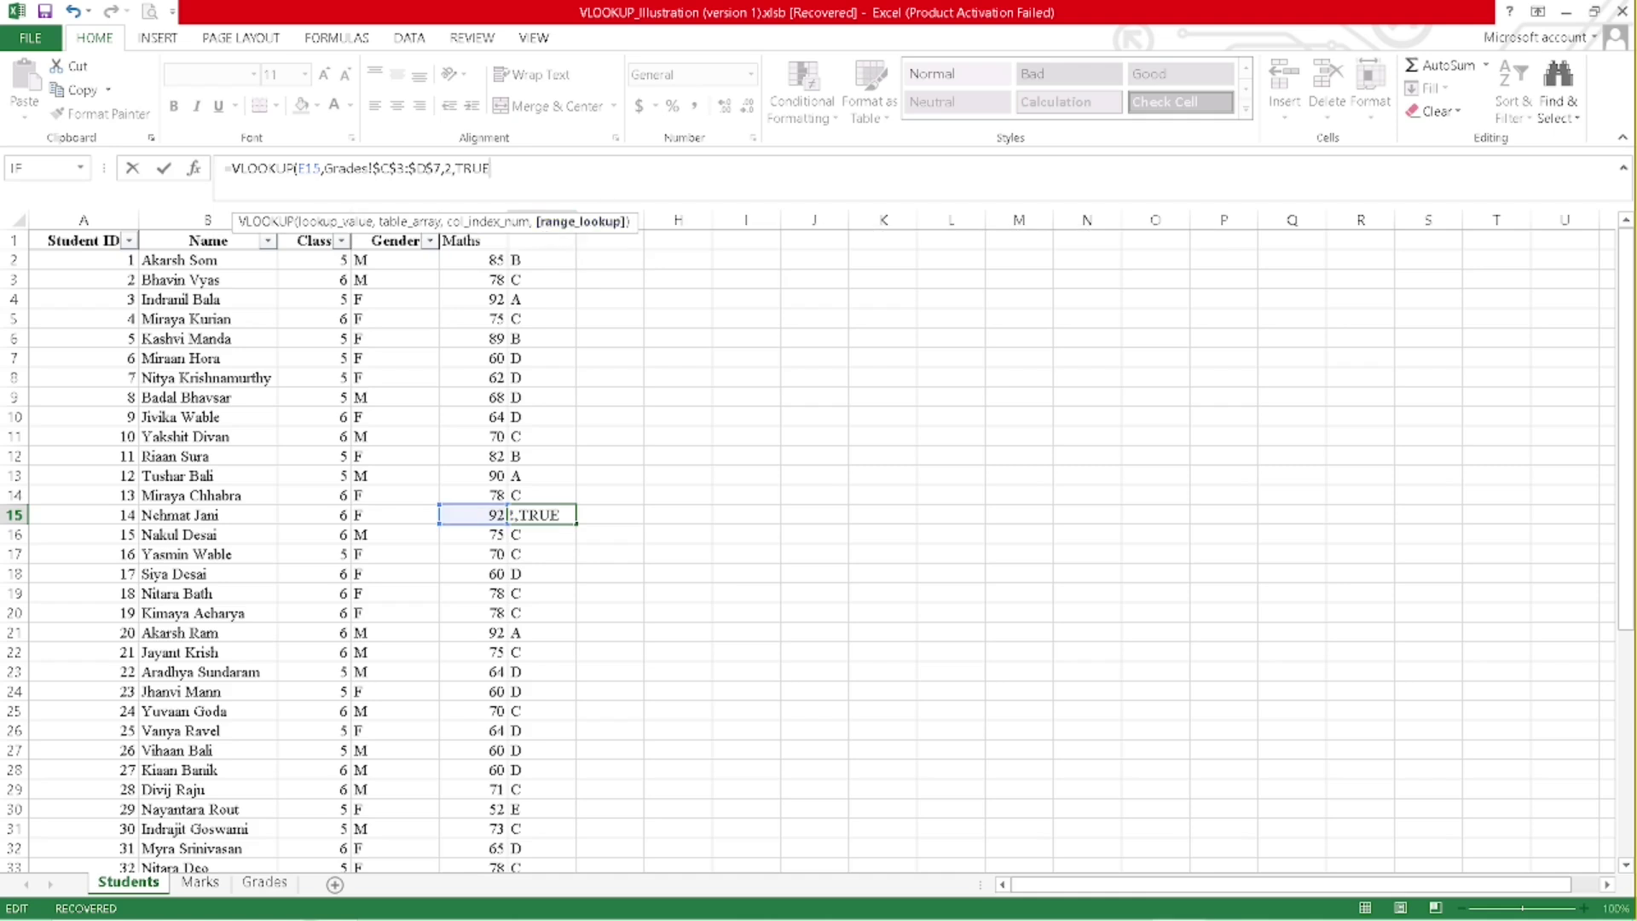
type(")")
key("Return")
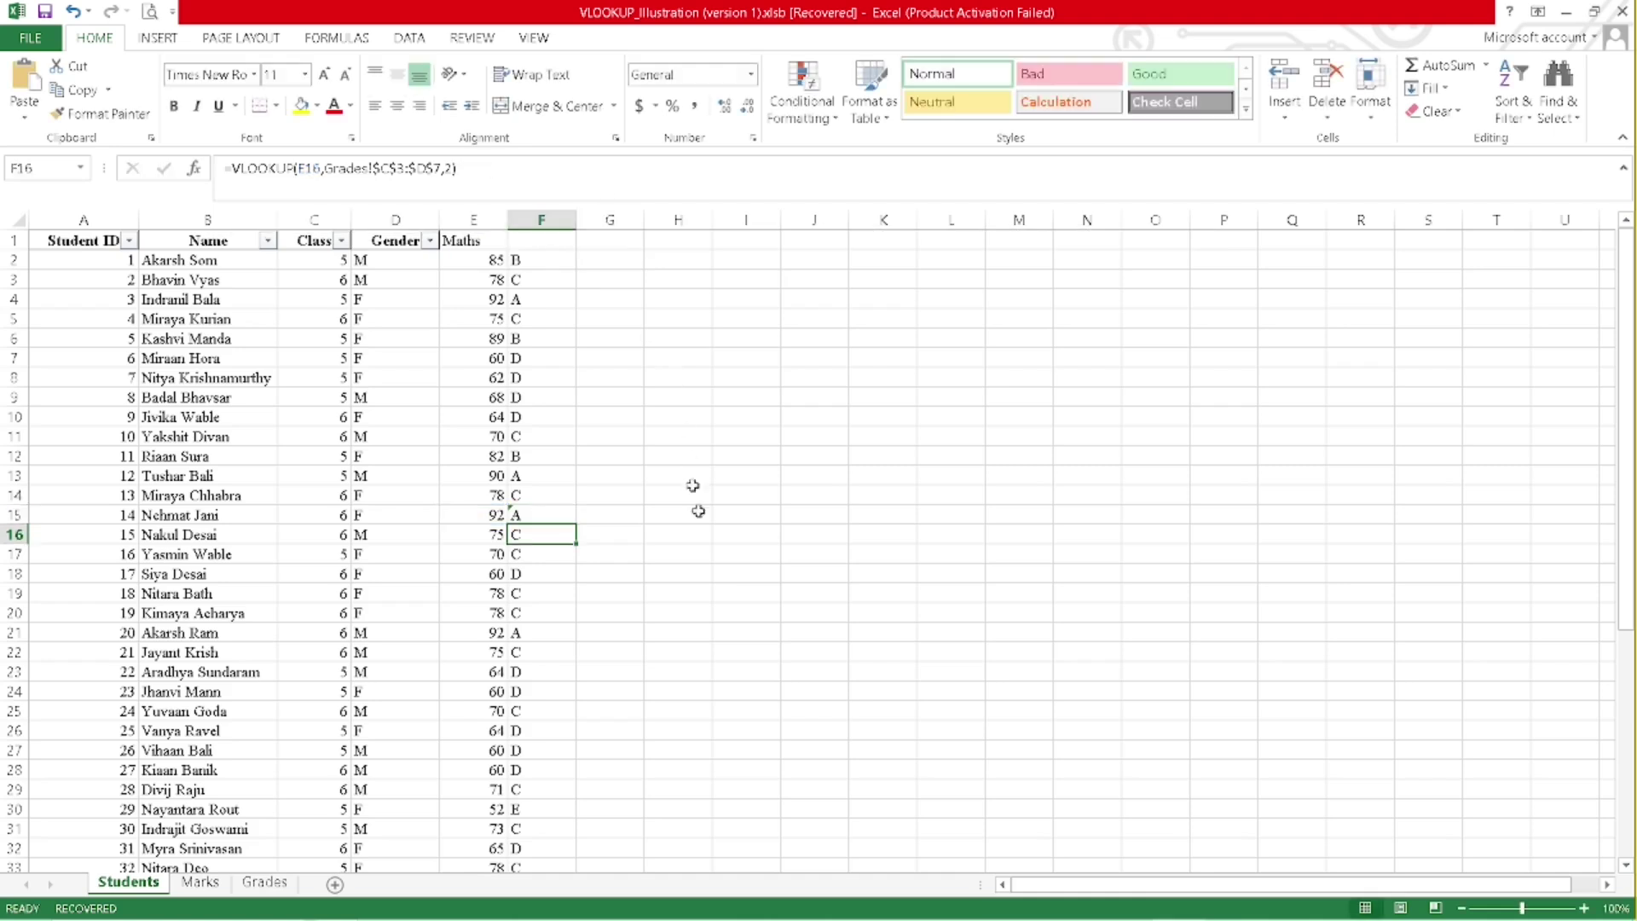
Copy F15's approximate-match VLOOKUP to F2 and fill it down to F50
left_click(549, 517)
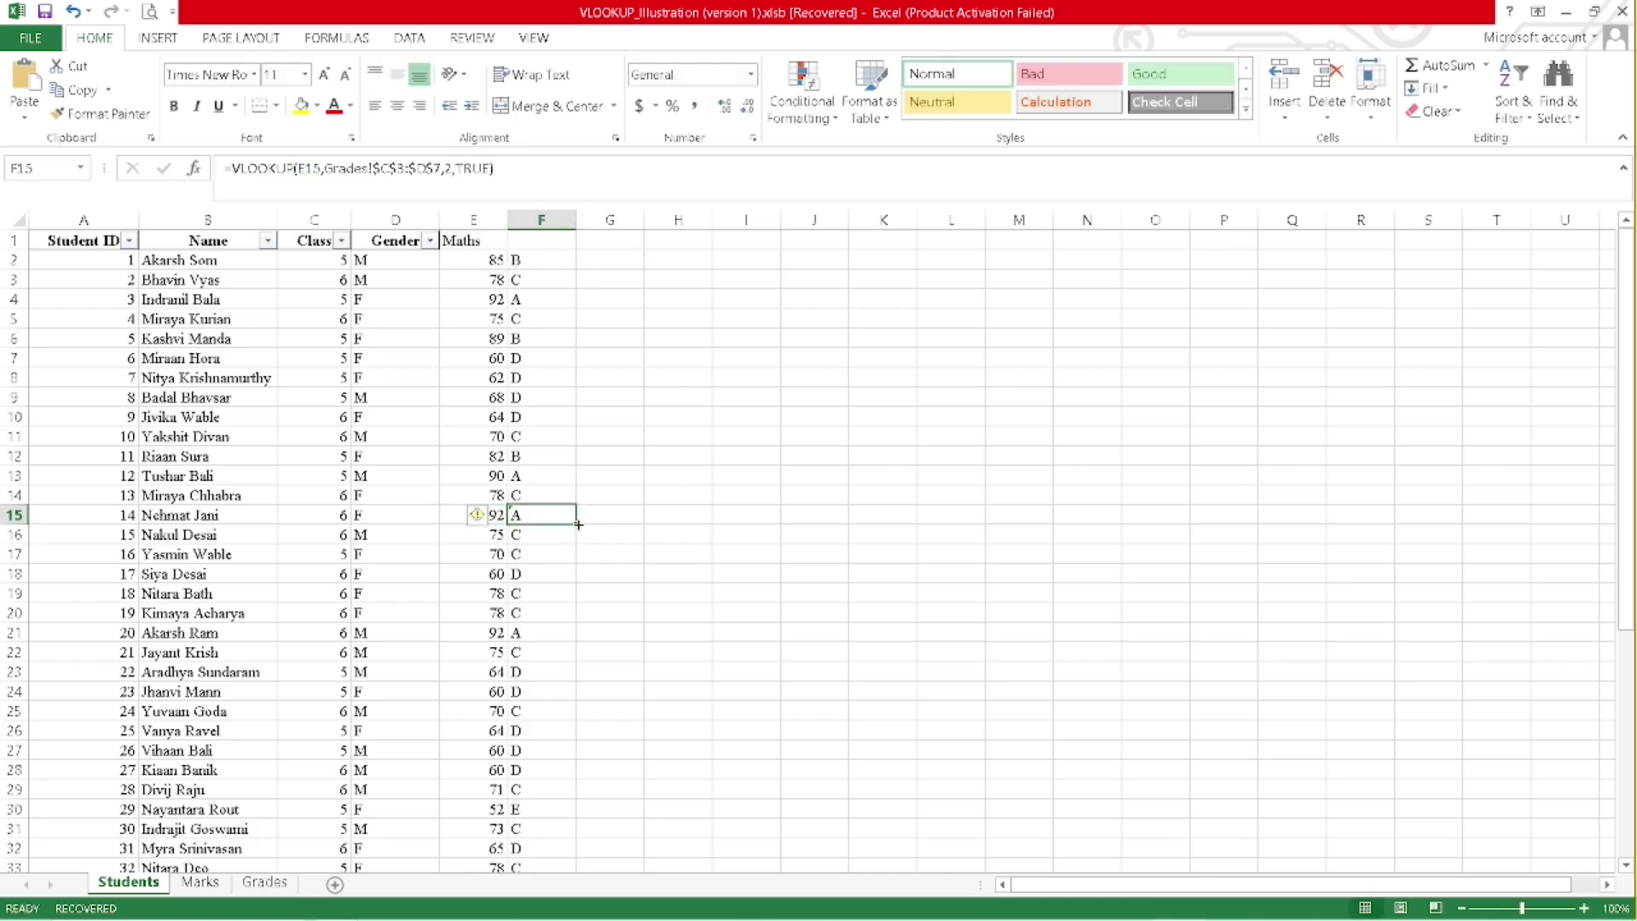
double_click(578, 524)
left_click(552, 520)
key("ctrl+c")
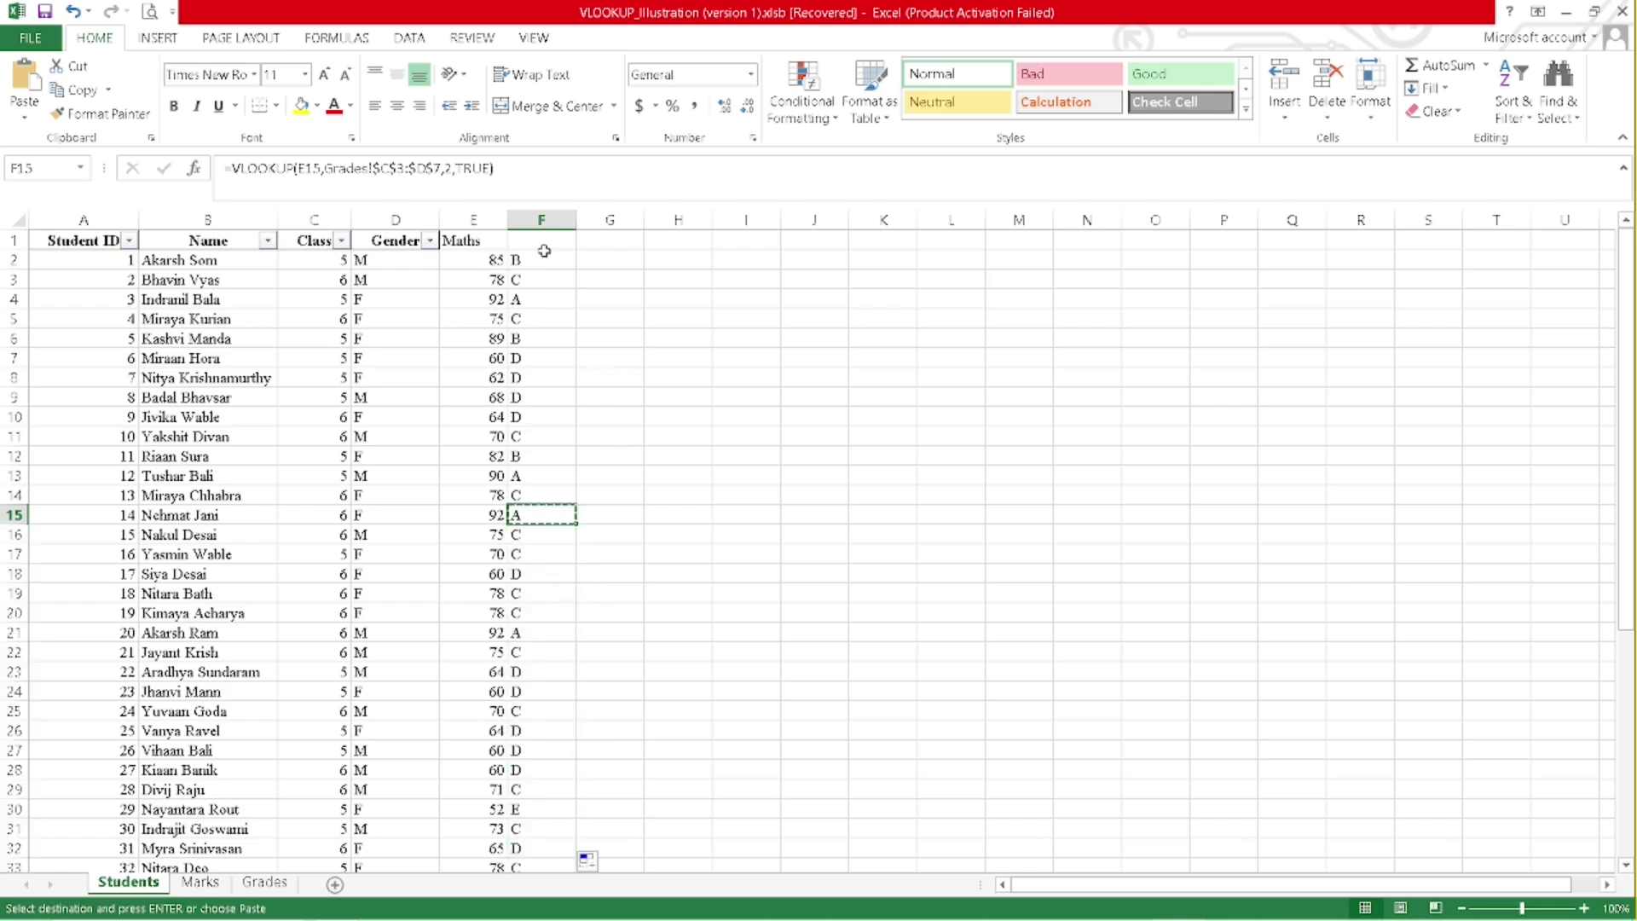
left_click(544, 259)
key("ctrl+v")
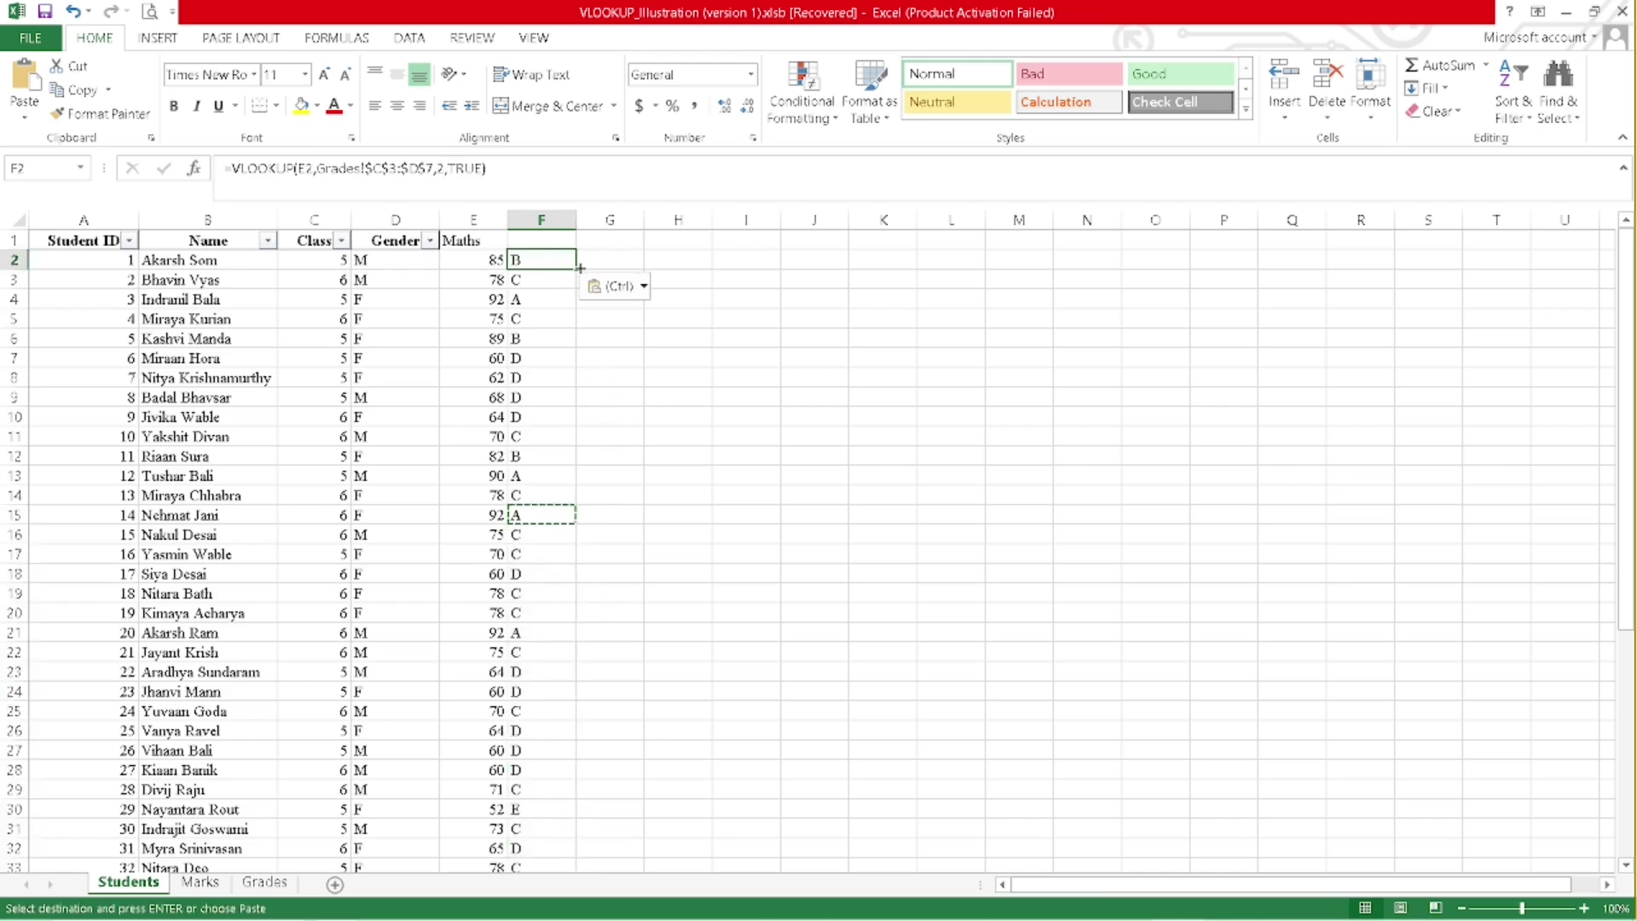
double_click(579, 269)
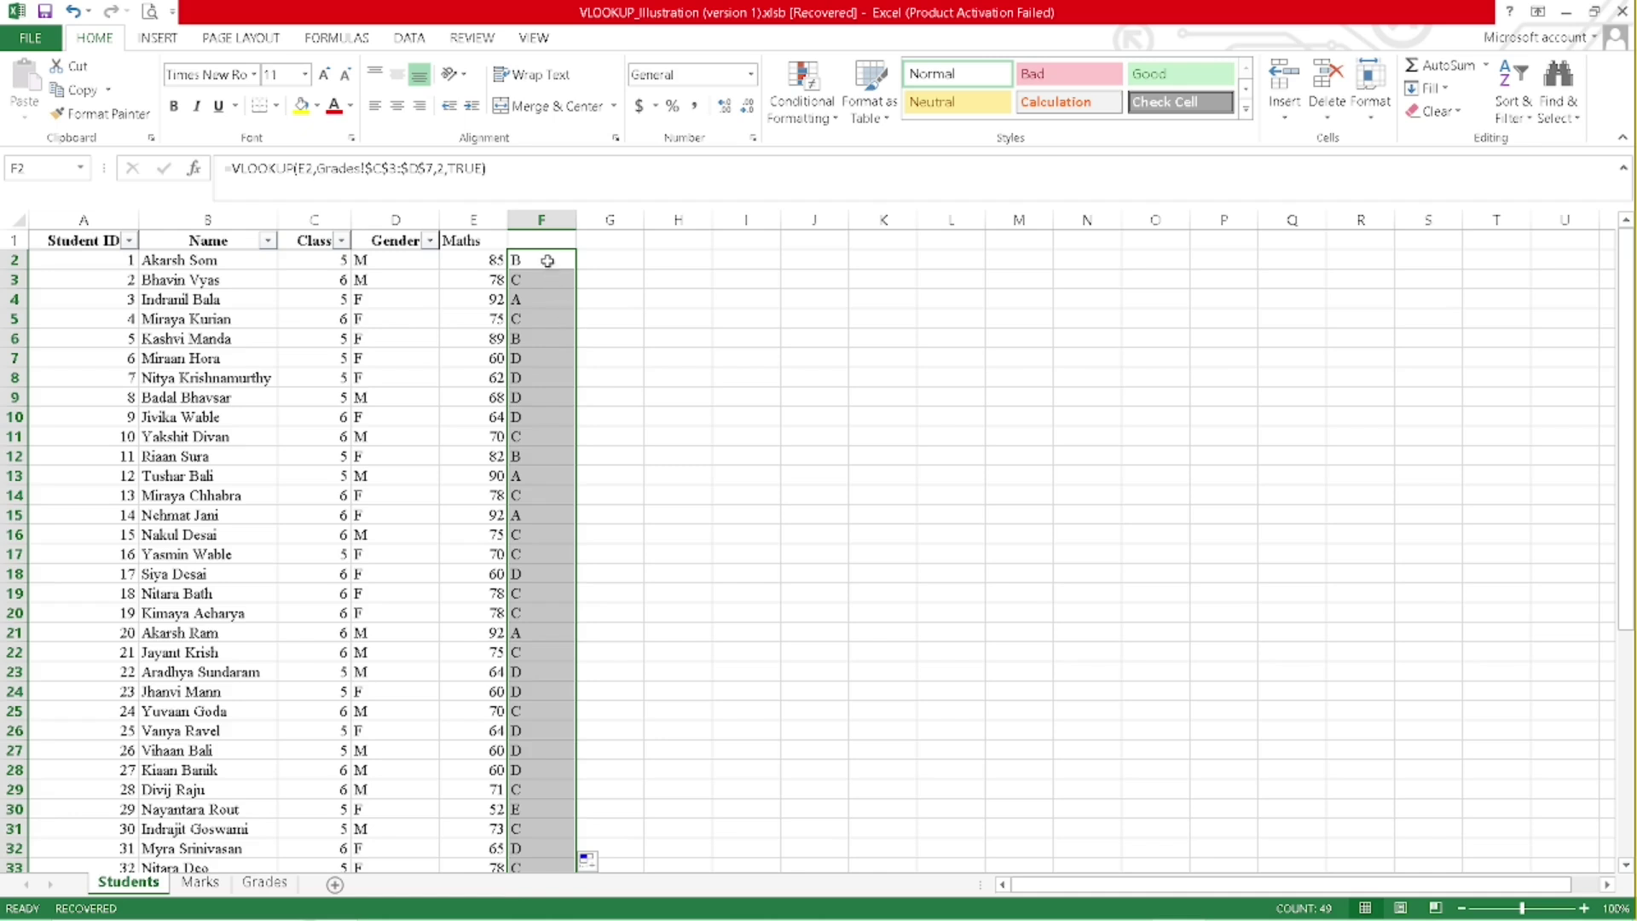
Examine the grade formulas in several column F cells between F2 and F19 against their Maths marks
left_click(547, 258)
left_click(522, 300)
left_click(531, 338)
left_click(532, 418)
left_click(535, 499)
left_click(534, 558)
left_click(547, 595)
left_click(554, 474)
left_click(540, 356)
left_click(540, 318)
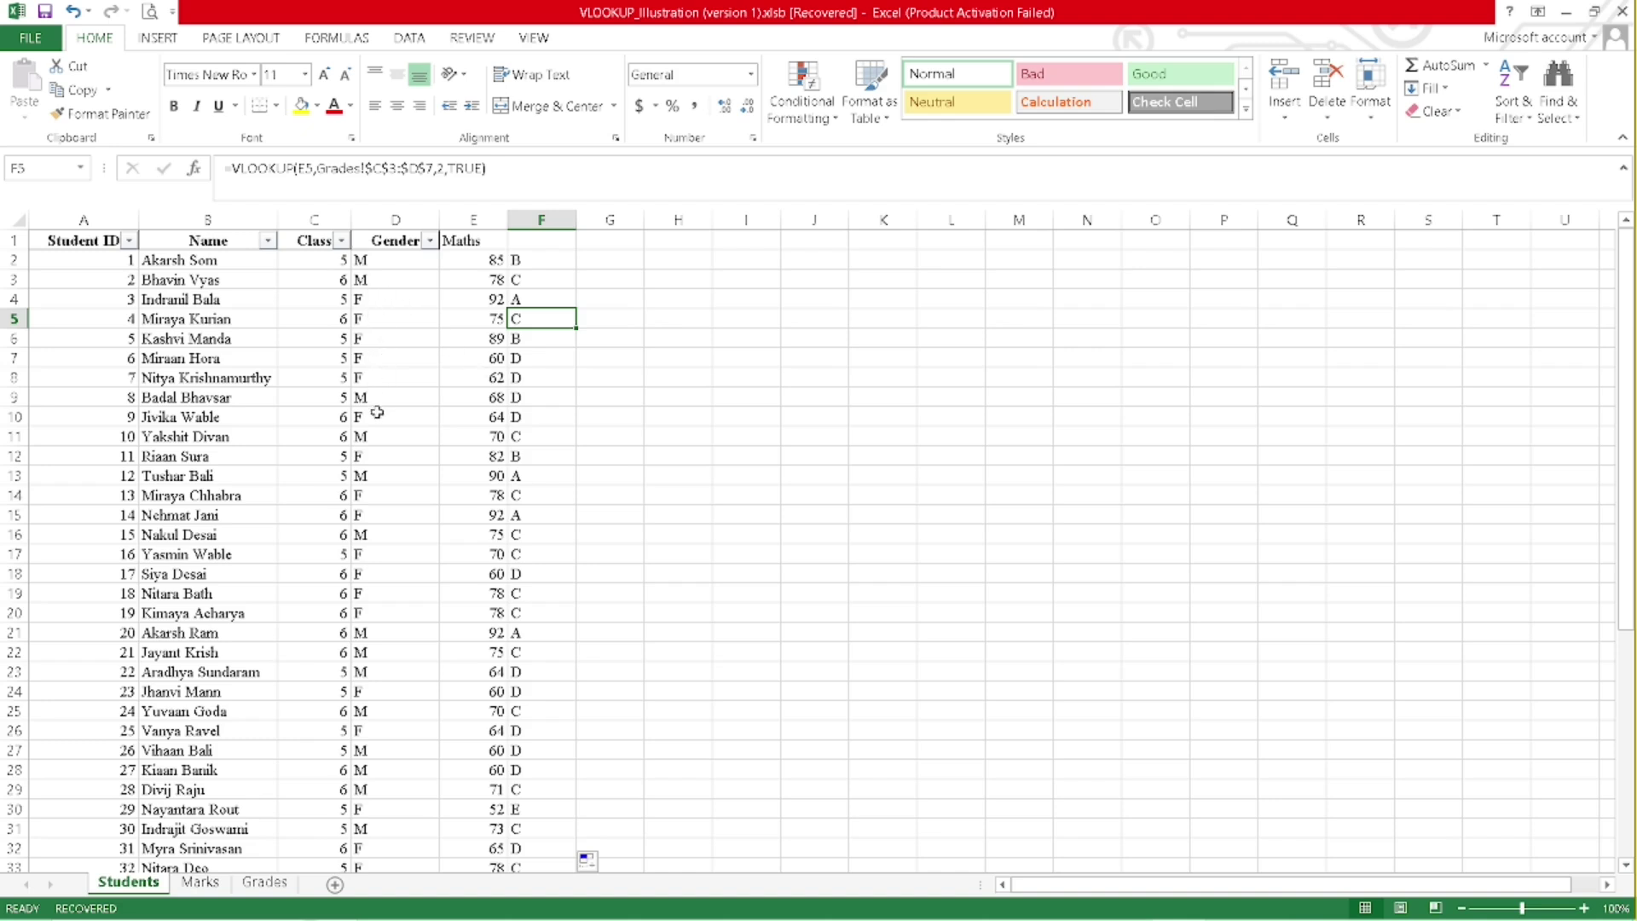
Review the retrieved Maths marks down to row 50 and compare them with the Math column of the Marks sheet
left_click(465, 260)
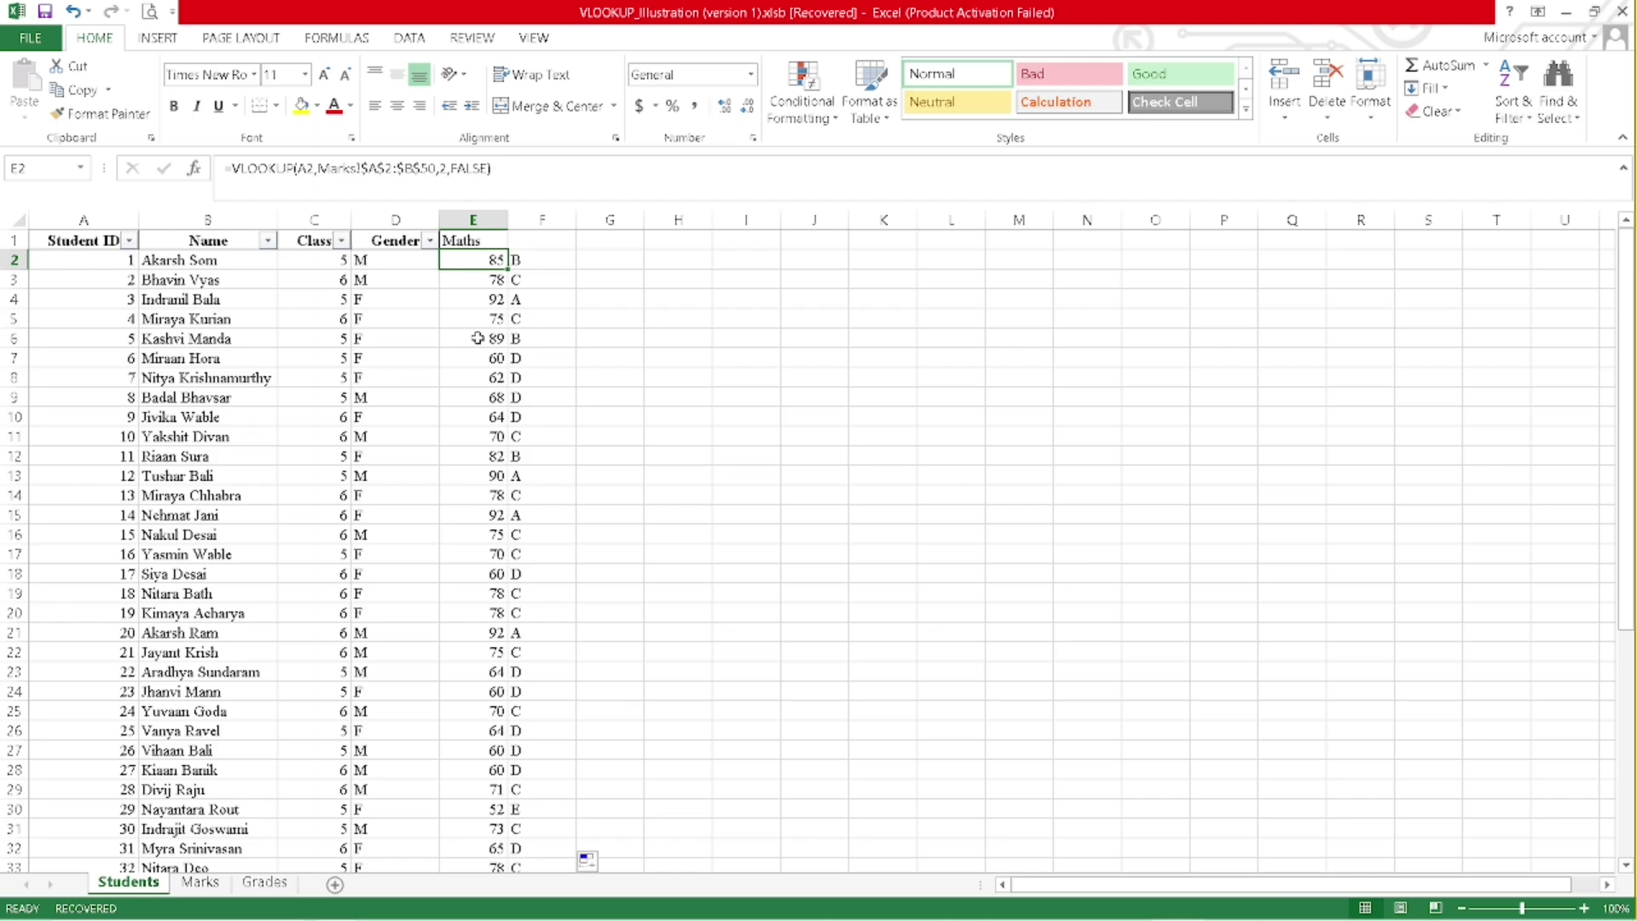
scroll(475, 482, "down", 8)
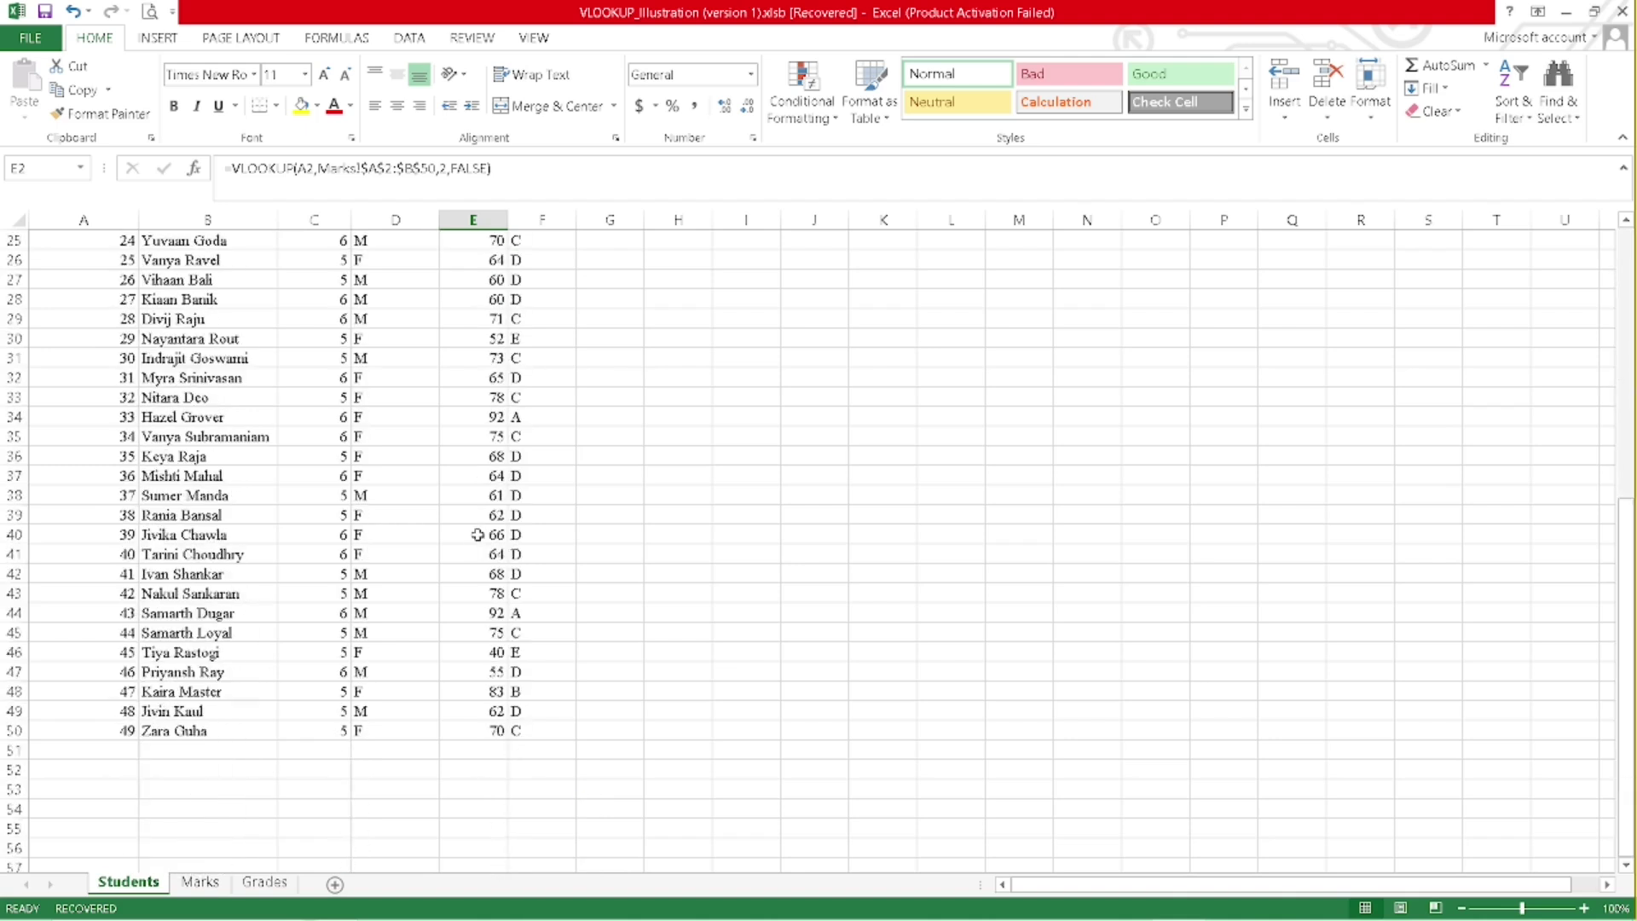
scroll(477, 535, "up", 8)
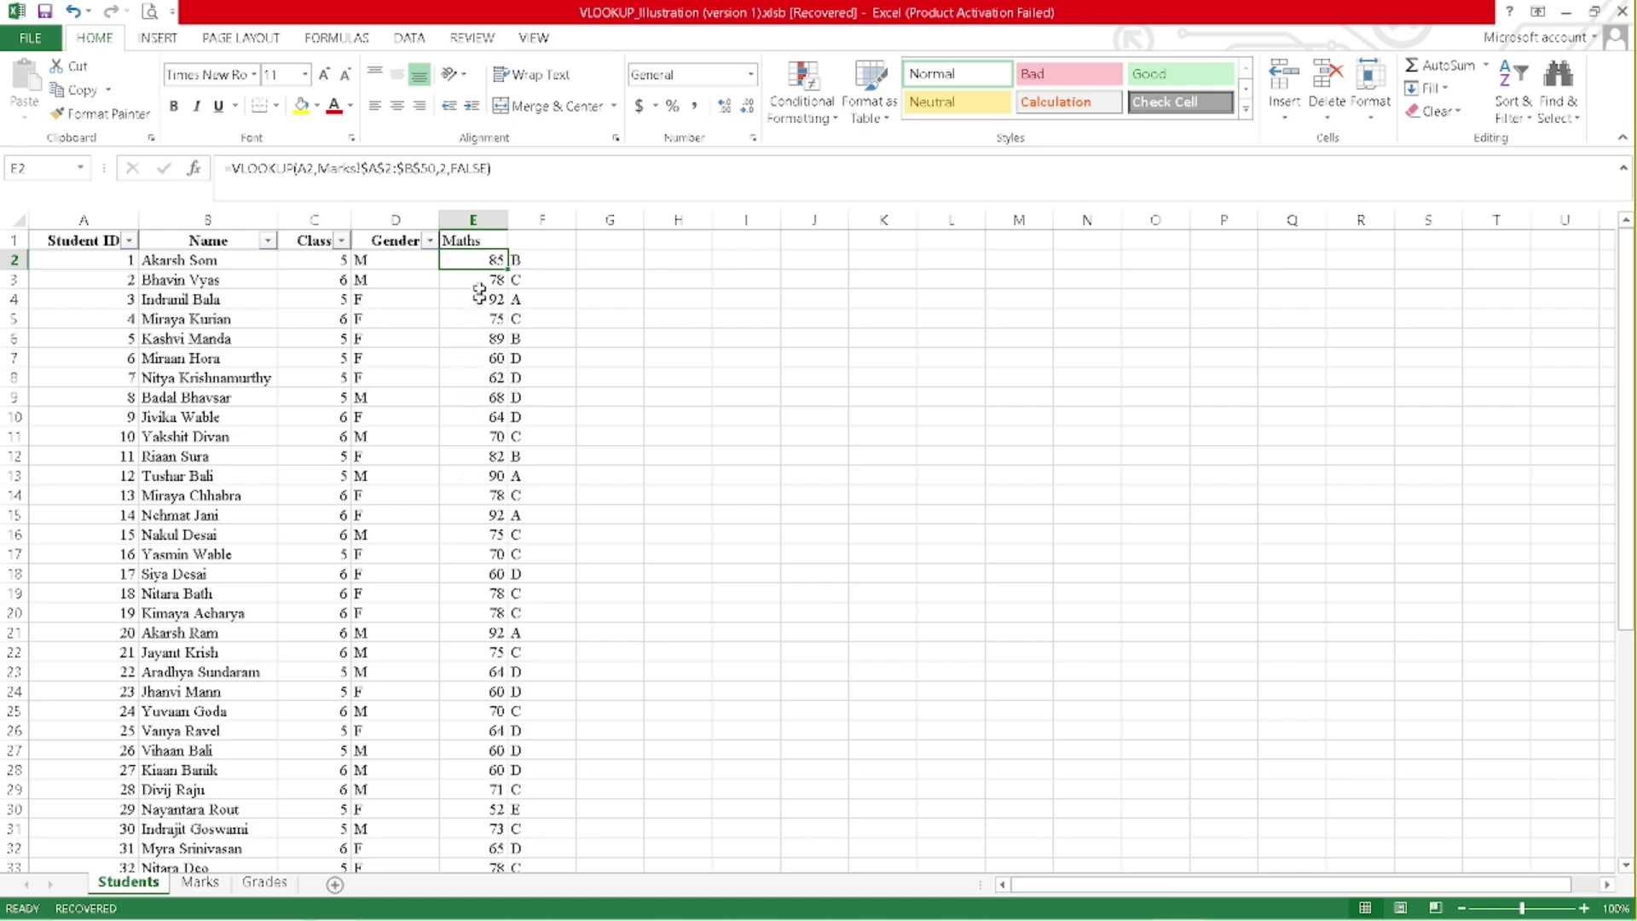
left_click(199, 883)
scroll(114, 358, "up", 5)
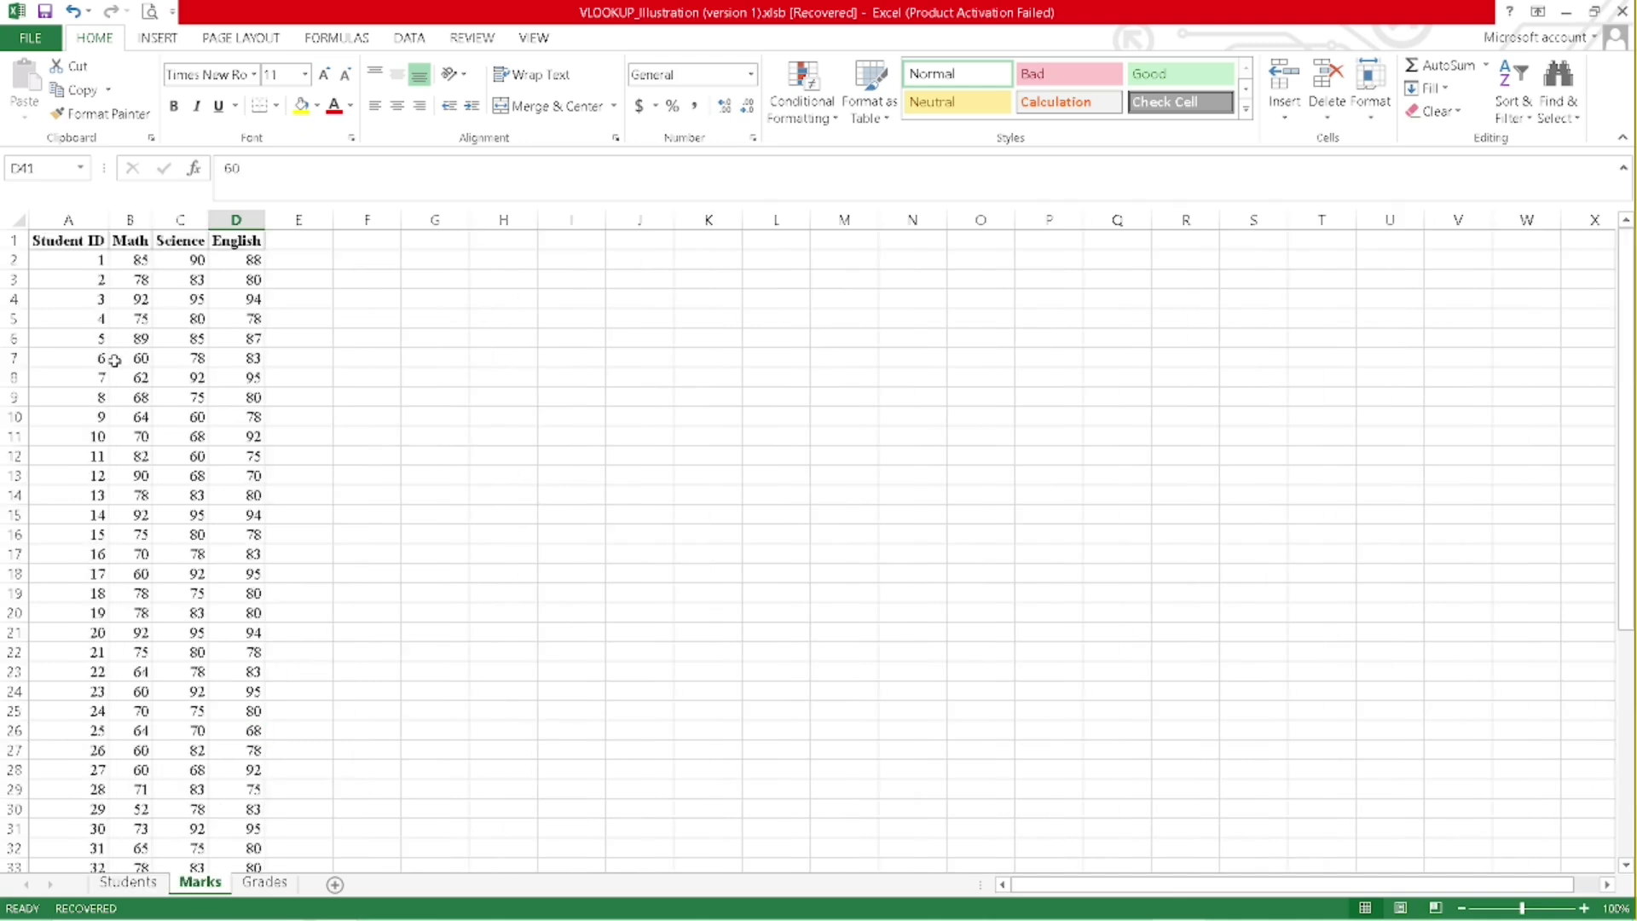
left_click(128, 882)
Examine F2's grade lookup and the full grade list, and check the Student IDs and scores on the Marks sheet
left_click(523, 258)
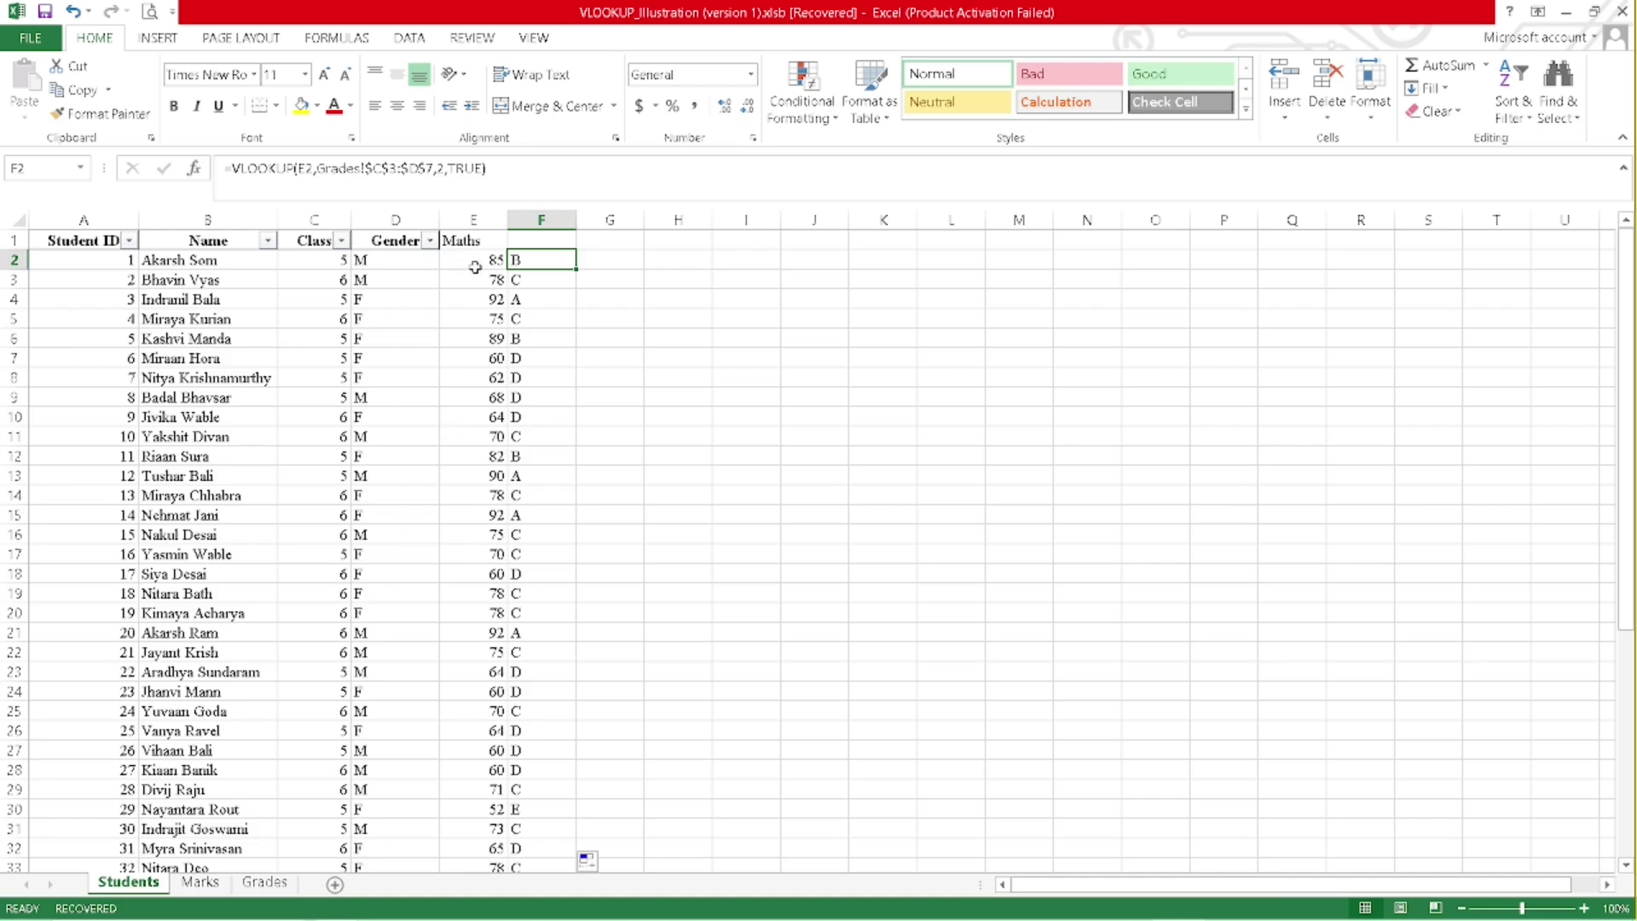
scroll(486, 517, "down", 3)
scroll(486, 517, "down", 3)
scroll(486, 517, "up", 6)
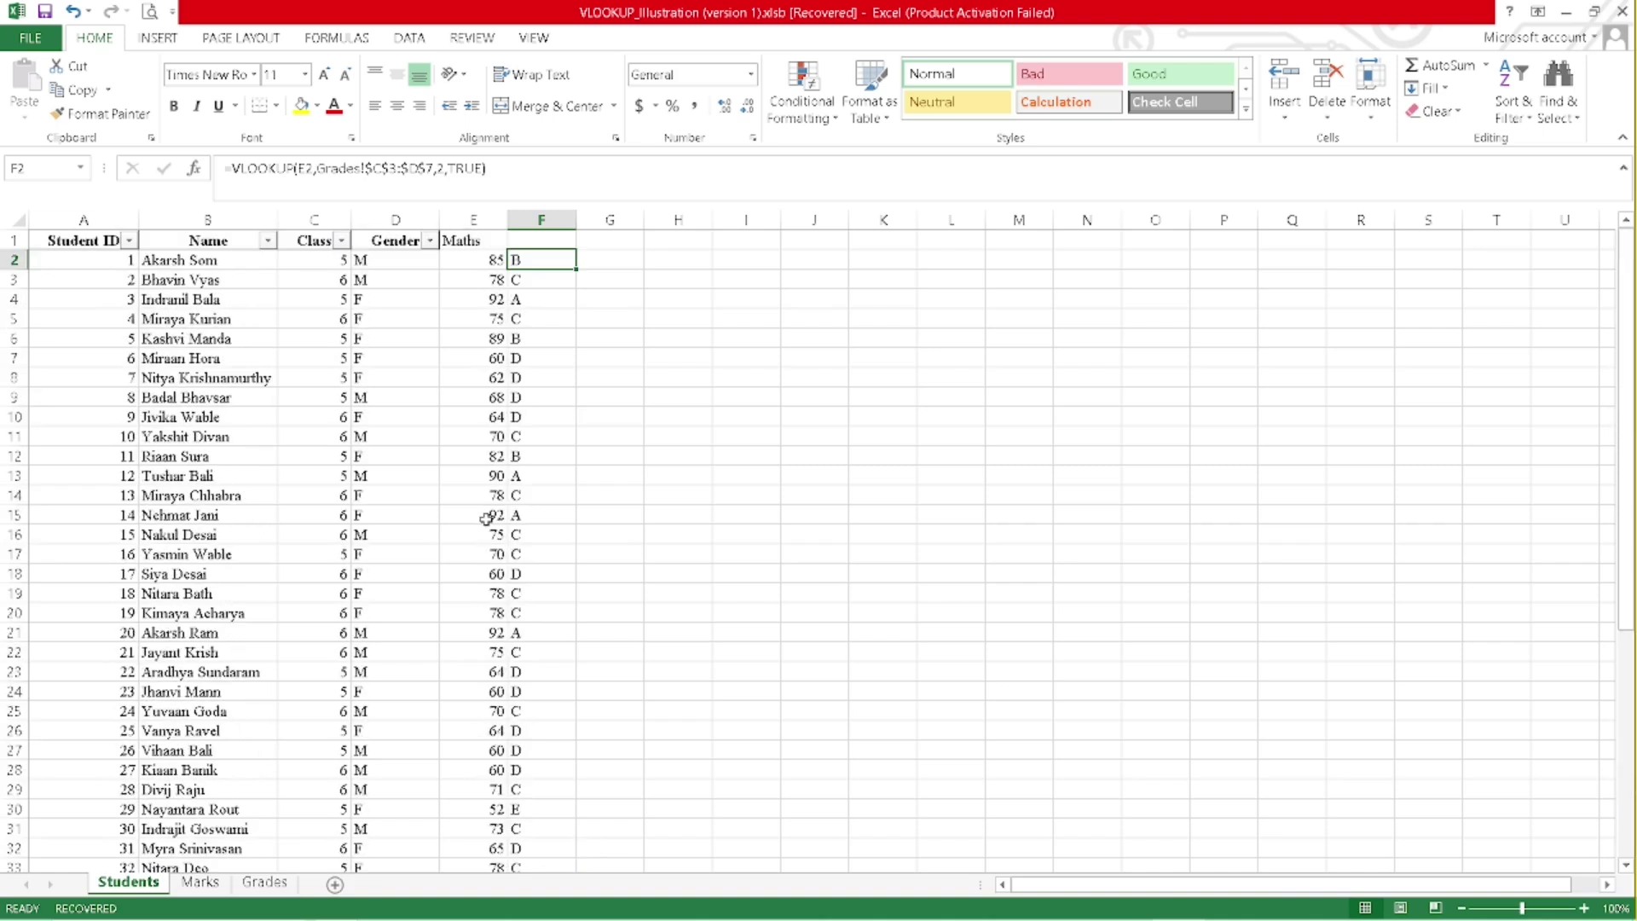
left_click(202, 883)
scroll(83, 314, "down", 1)
scroll(84, 314, "up", 1)
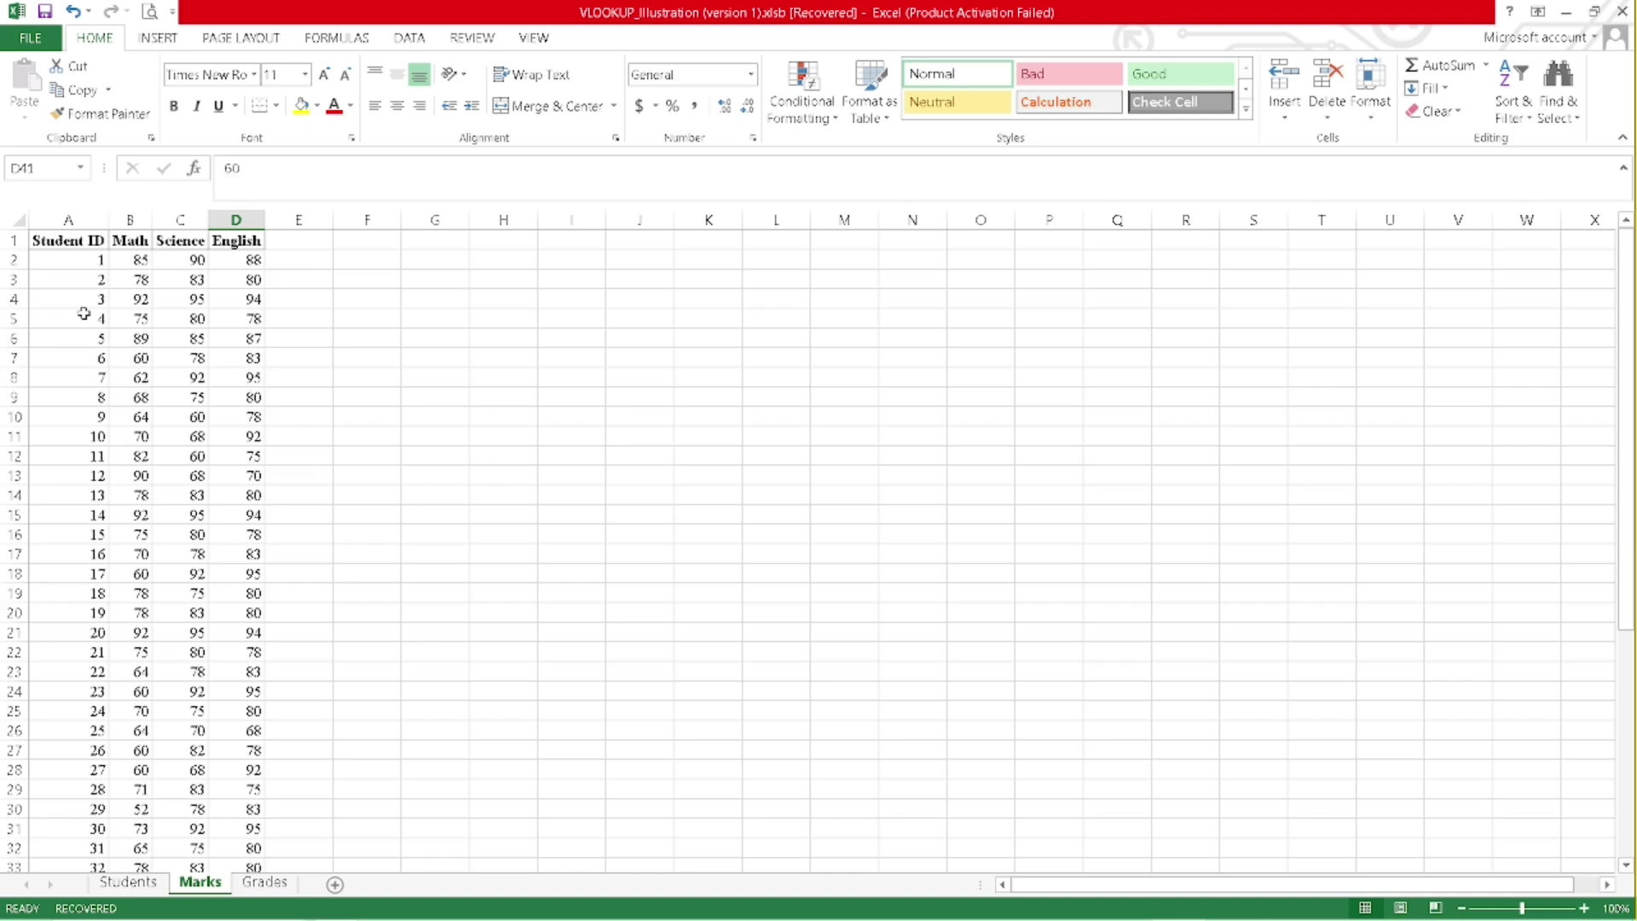
left_click(137, 880)
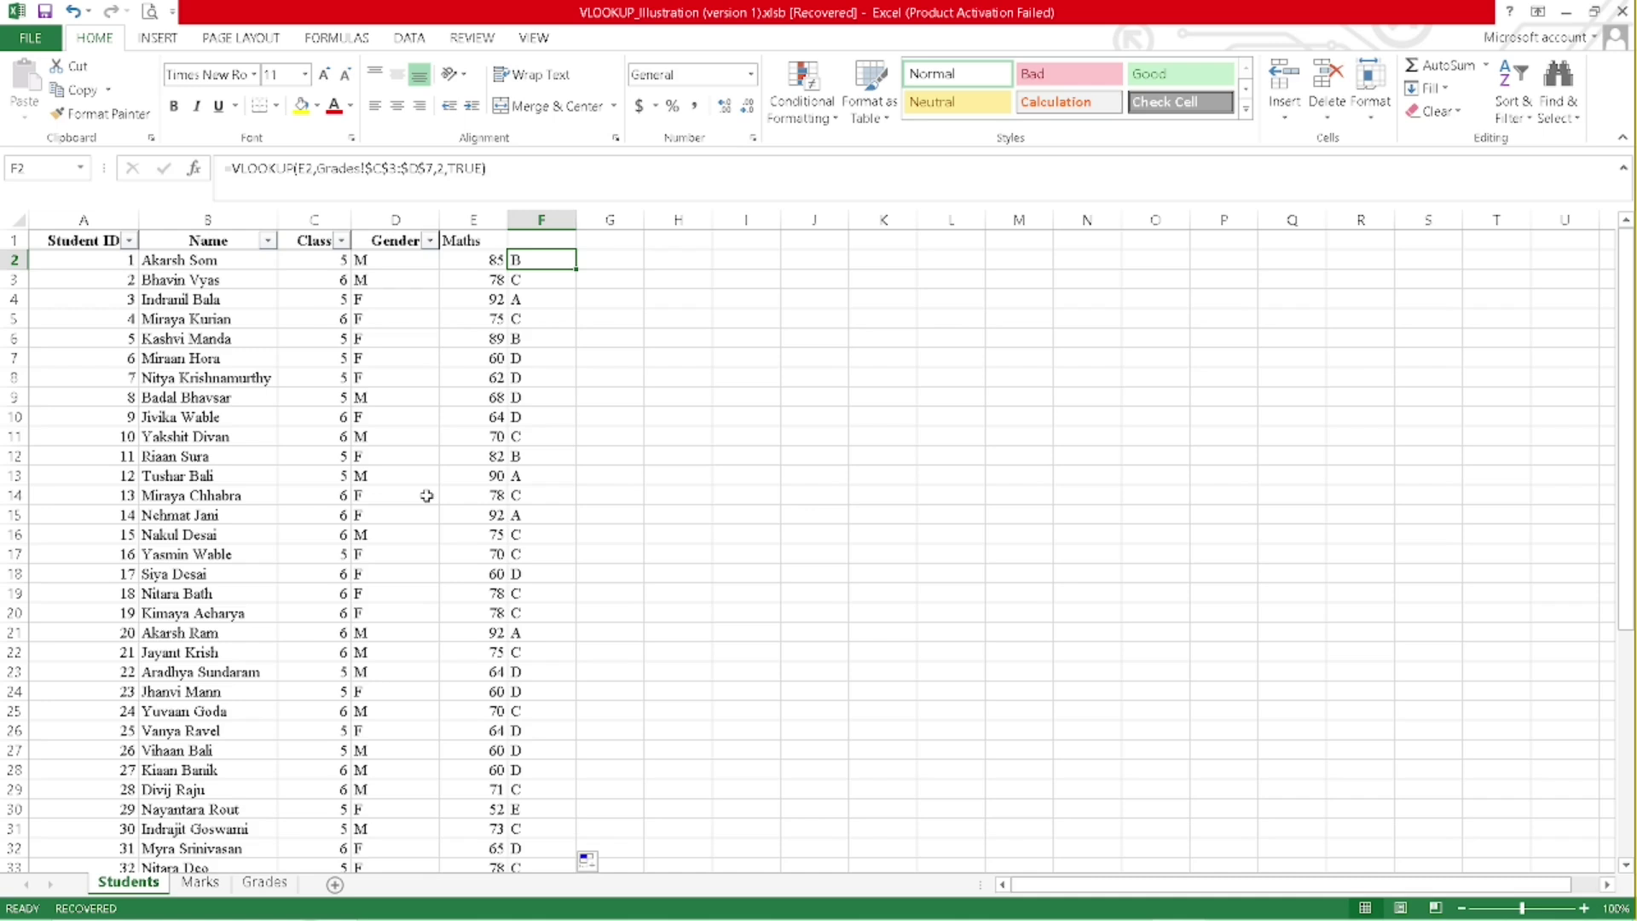
Review the student names with their Maths marks in A2:E25 and inspect the exact-match VLOOKUP in E2
left_click_drag(209, 338, 209, 555)
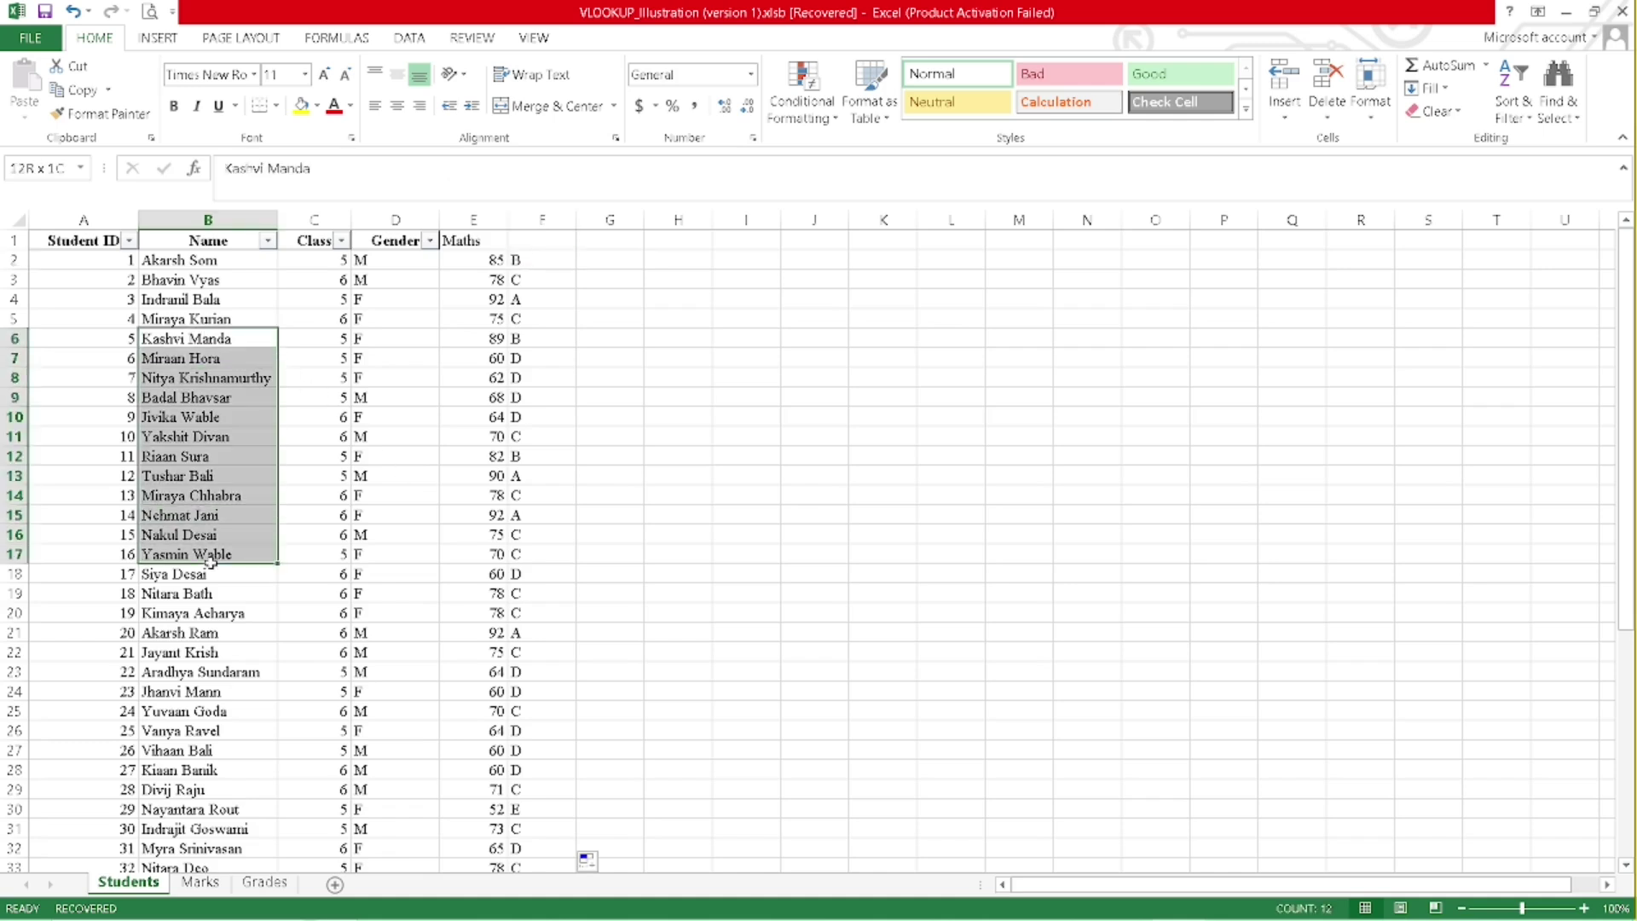
left_click_drag(491, 318, 494, 555)
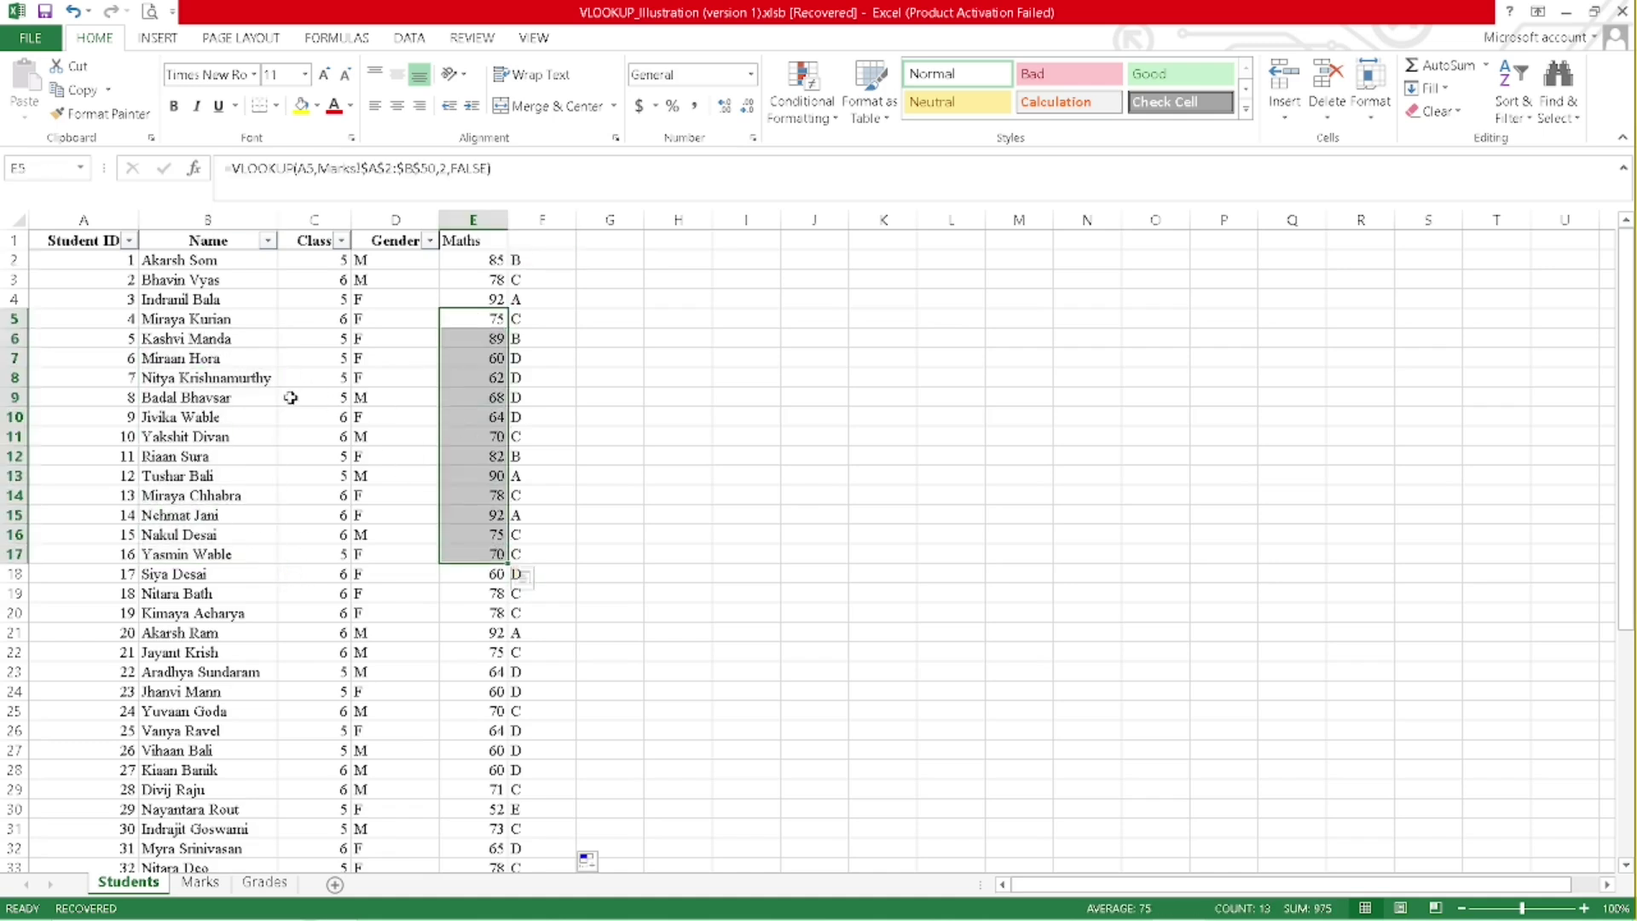
left_click_drag(110, 259, 474, 718)
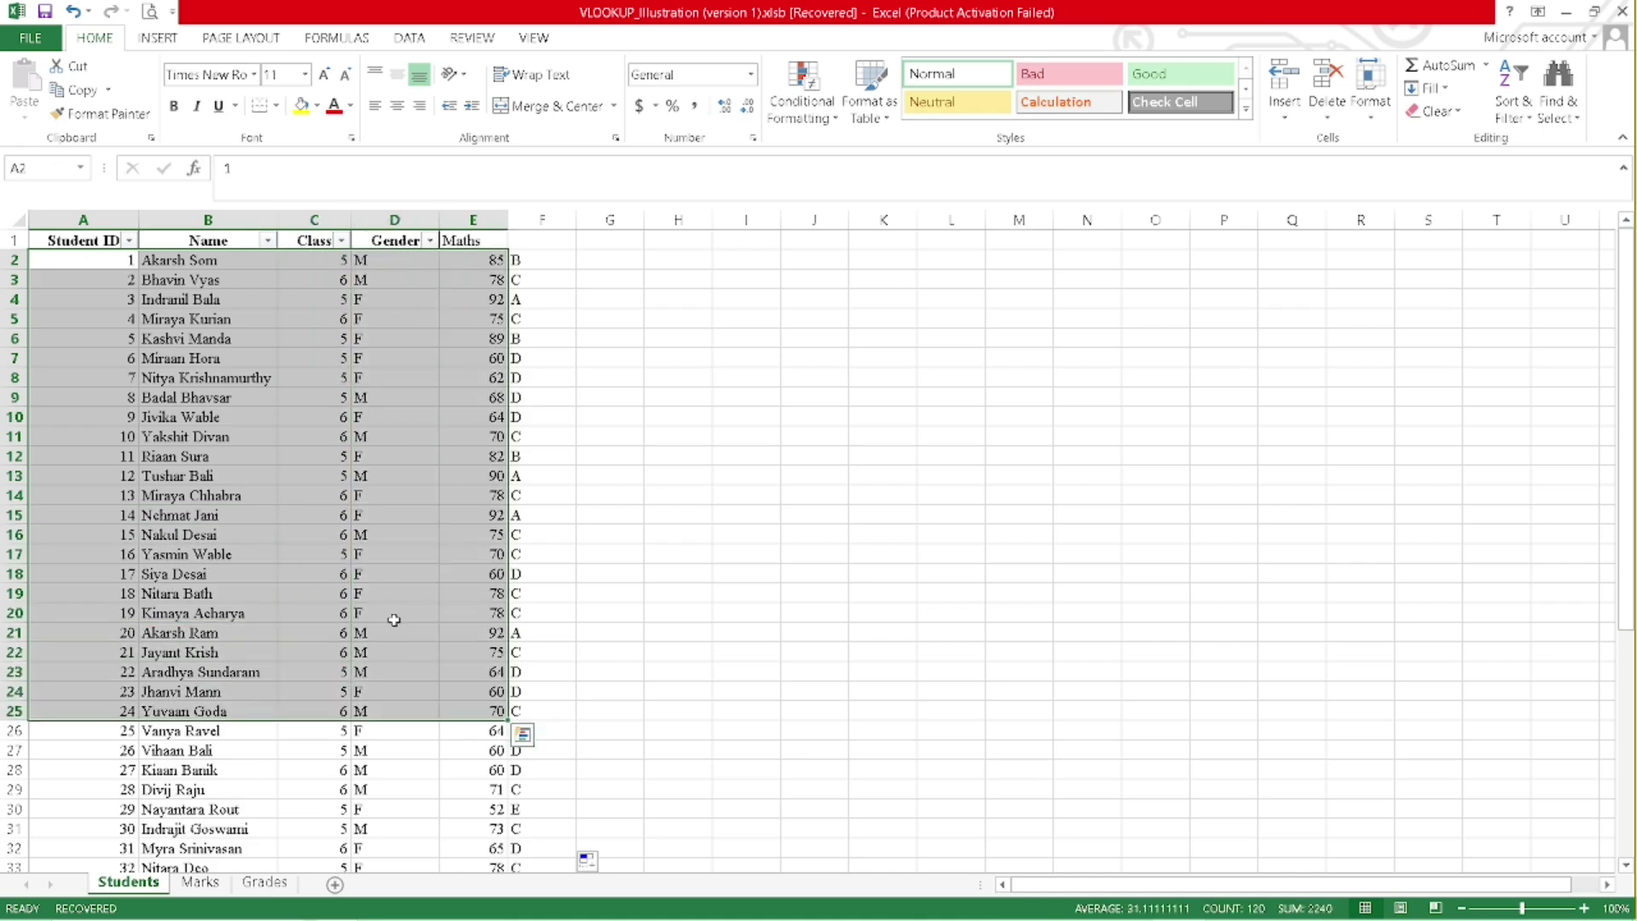
left_click(661, 535)
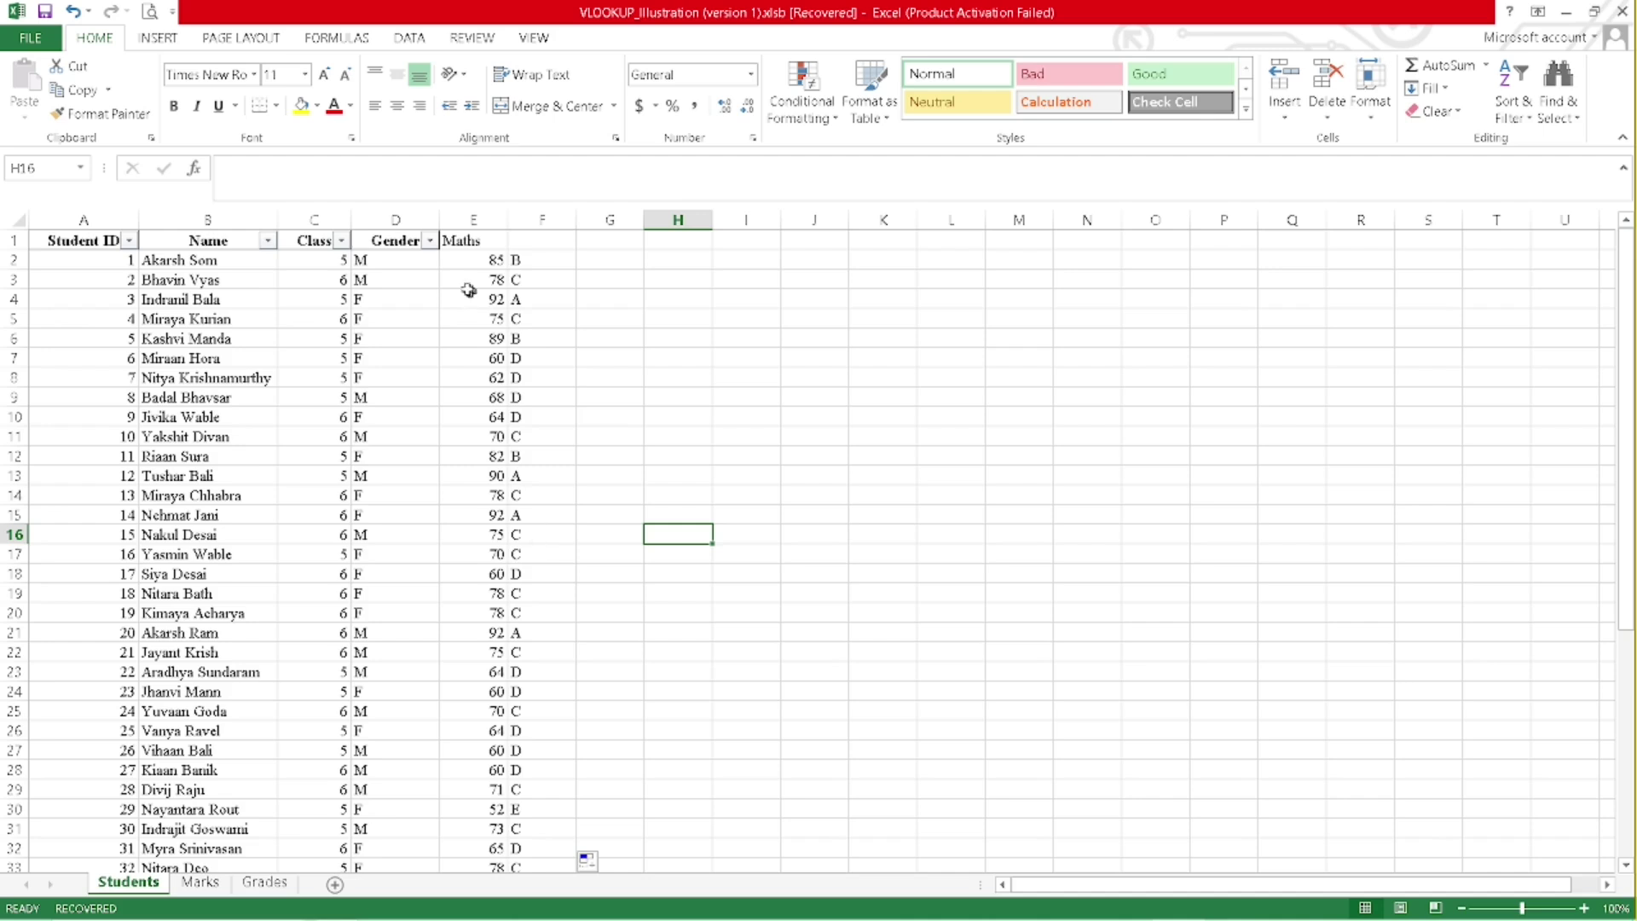
left_click(493, 262)
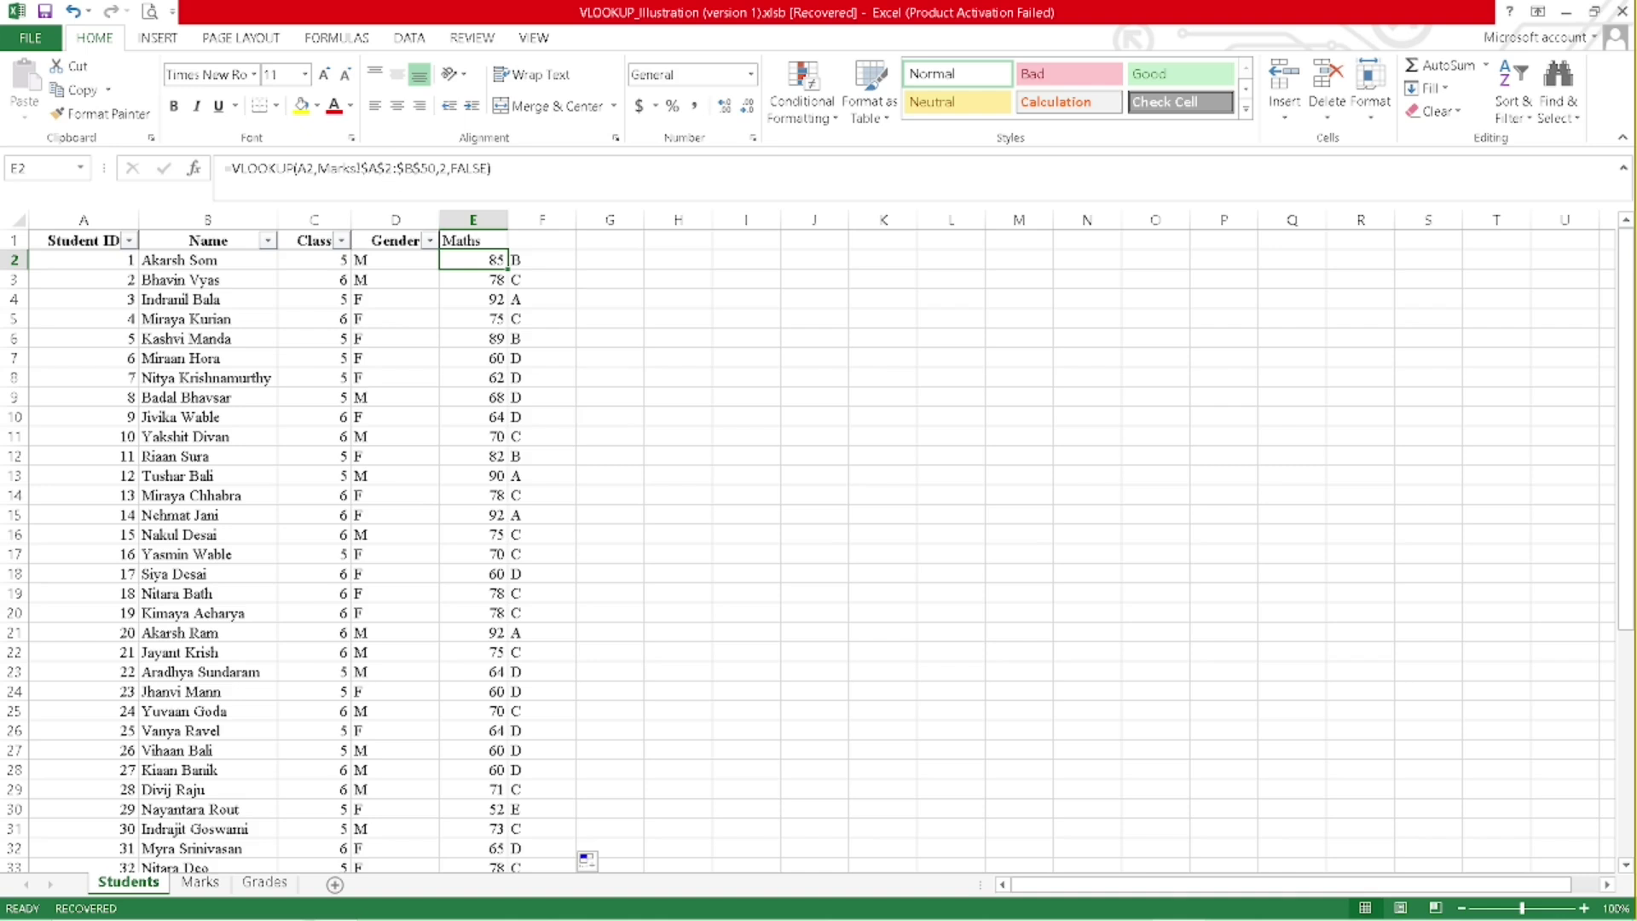